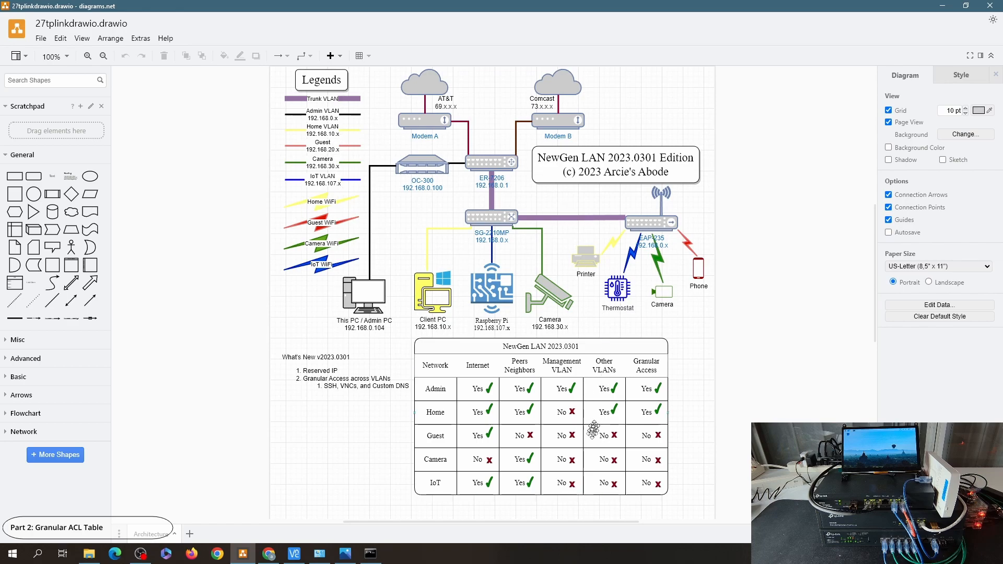
Step: Change the IoT network's Granular Access entry in the NewGen LAN 2023.0301 table to Yes with a green check mark
left_click(644, 346)
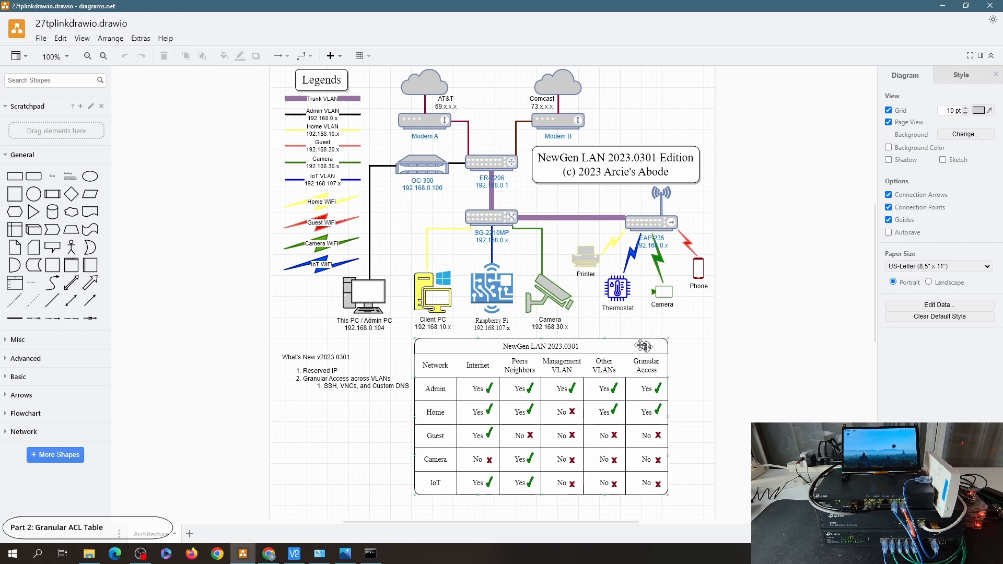
left_click(653, 490)
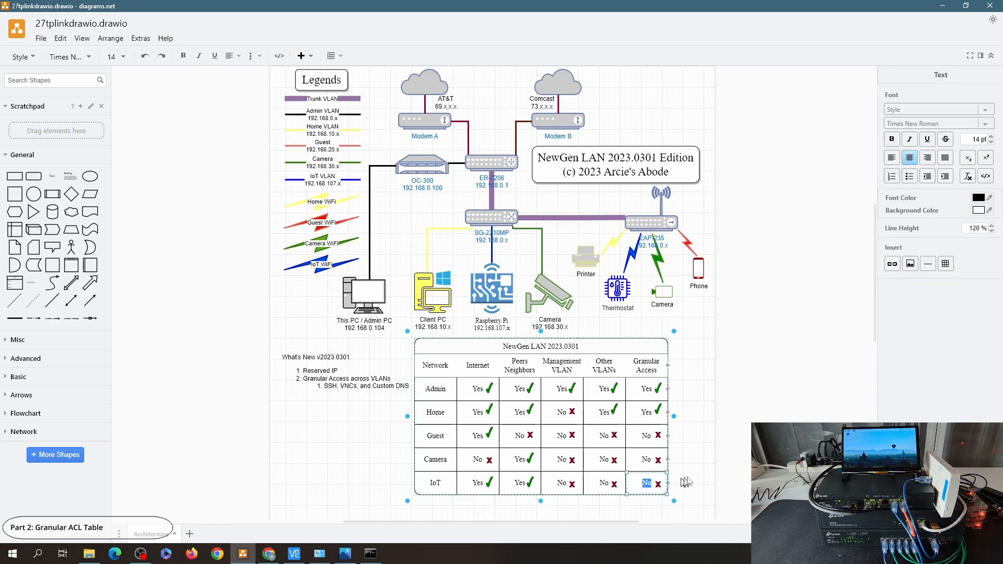
left_click(686, 483)
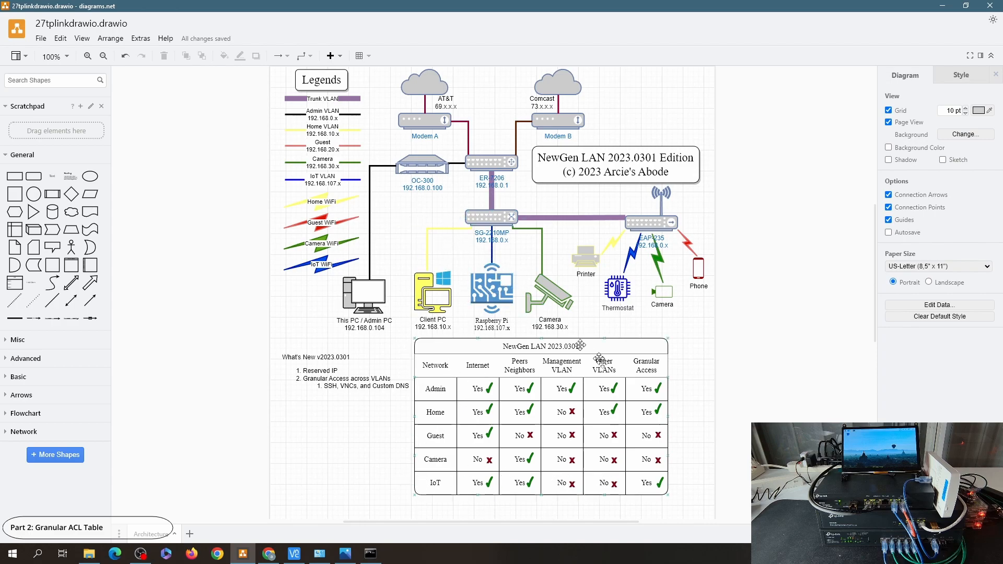
Step: Switch to the Omada Controller in the browser and open the configuration settings of the PiHoleLab client
left_click(268, 554)
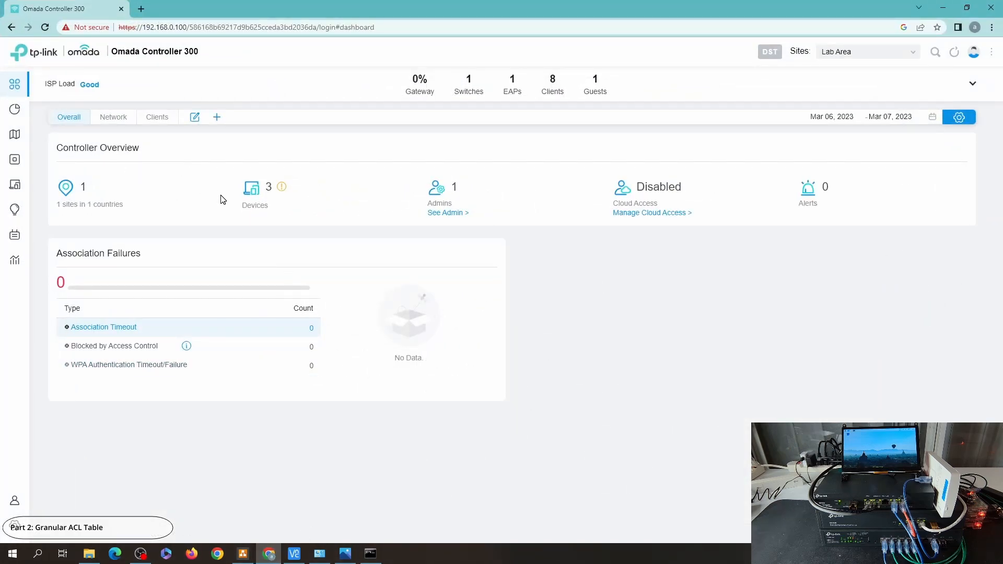
left_click(32, 184)
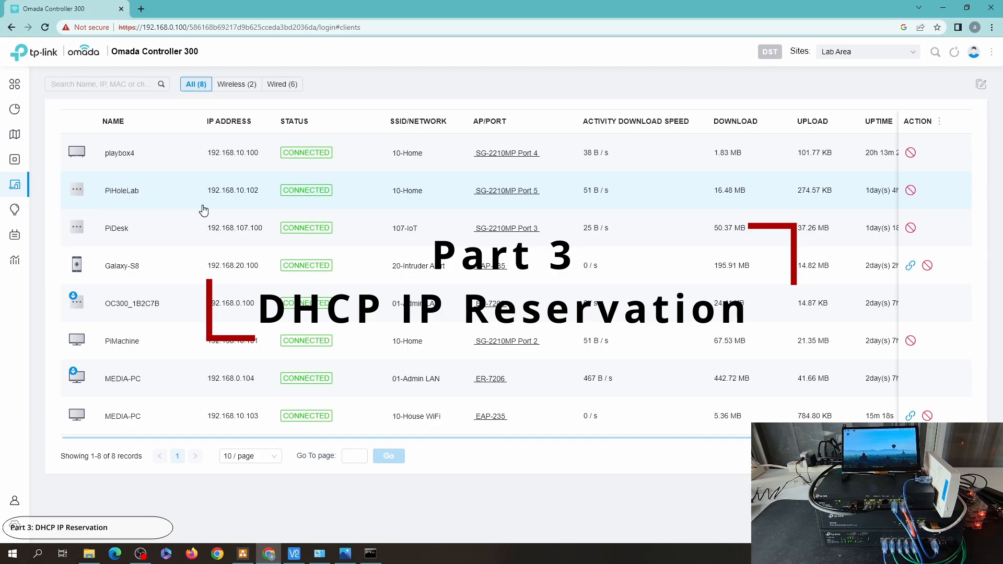
left_click(119, 194)
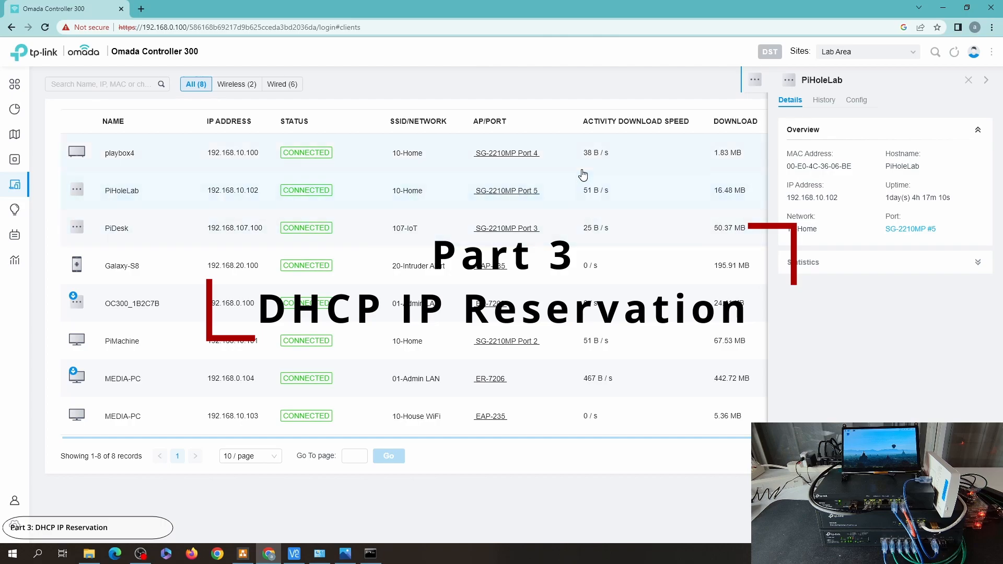
left_click(862, 100)
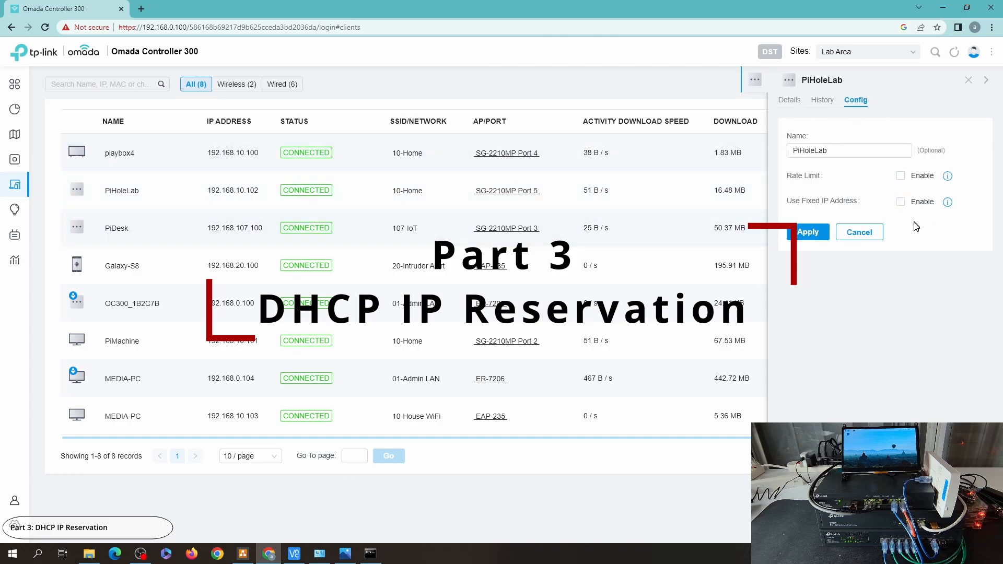
Step: Enable a fixed IP address for PiHoleLab on the 10-Home network, set it to 192.168.10.75, and apply it
left_click(901, 202)
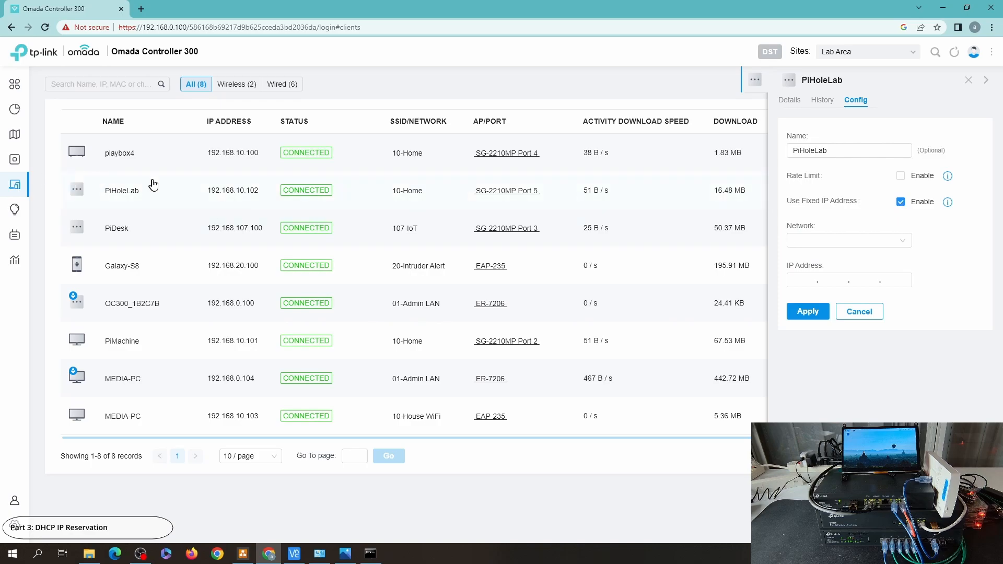
left_click(859, 242)
left_click(813, 278)
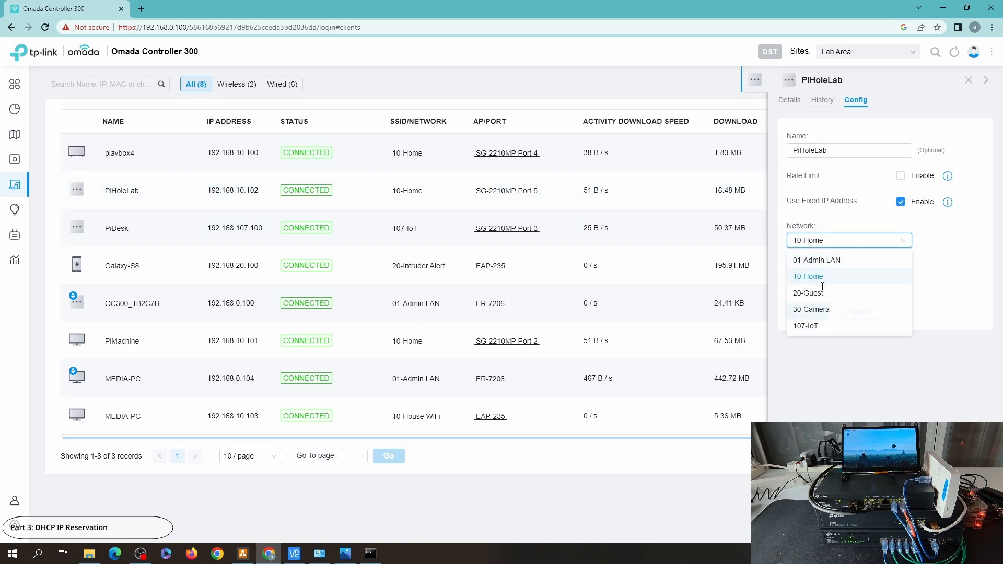
left_click(805, 283)
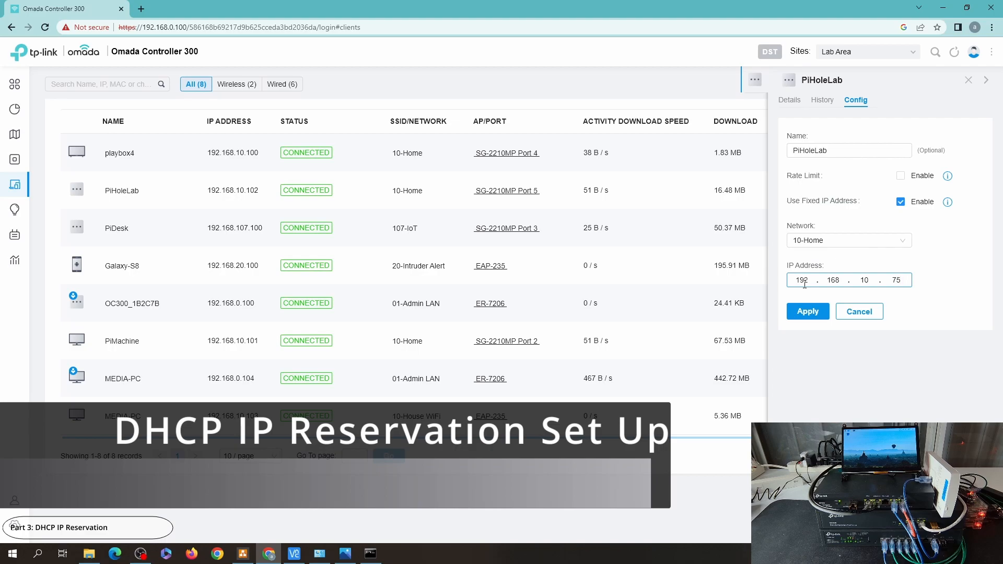
left_click(789, 314)
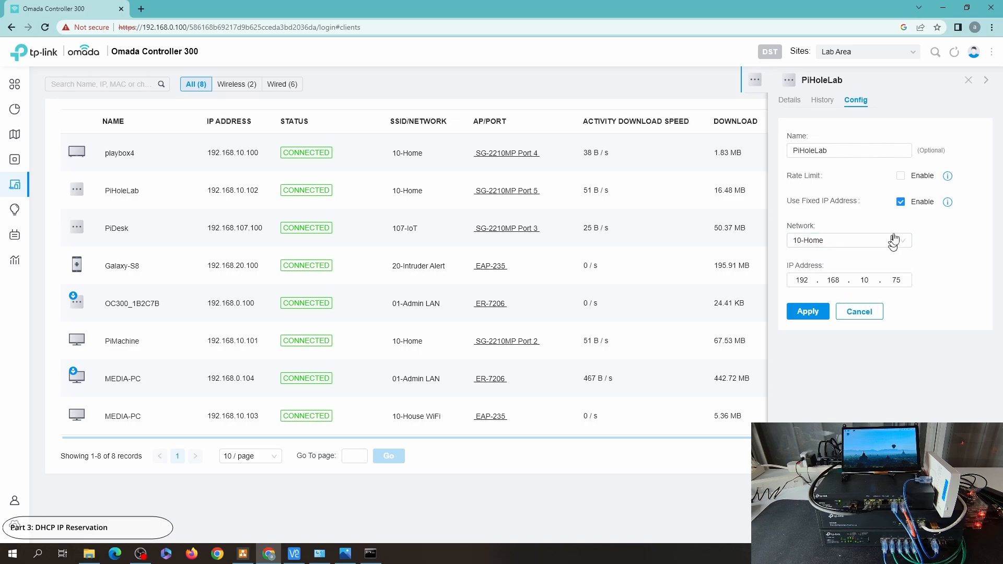
left_click(820, 314)
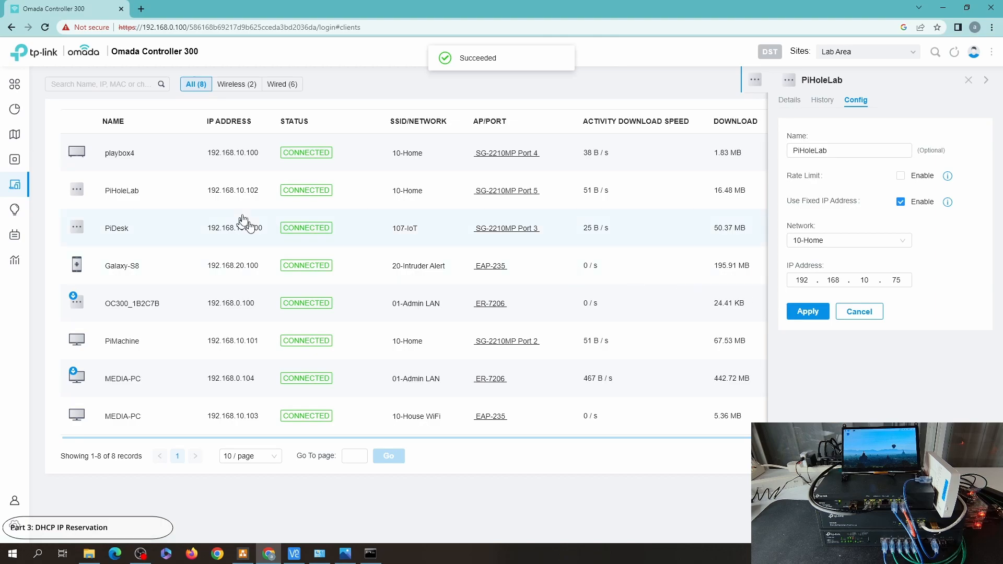
left_click(370, 554)
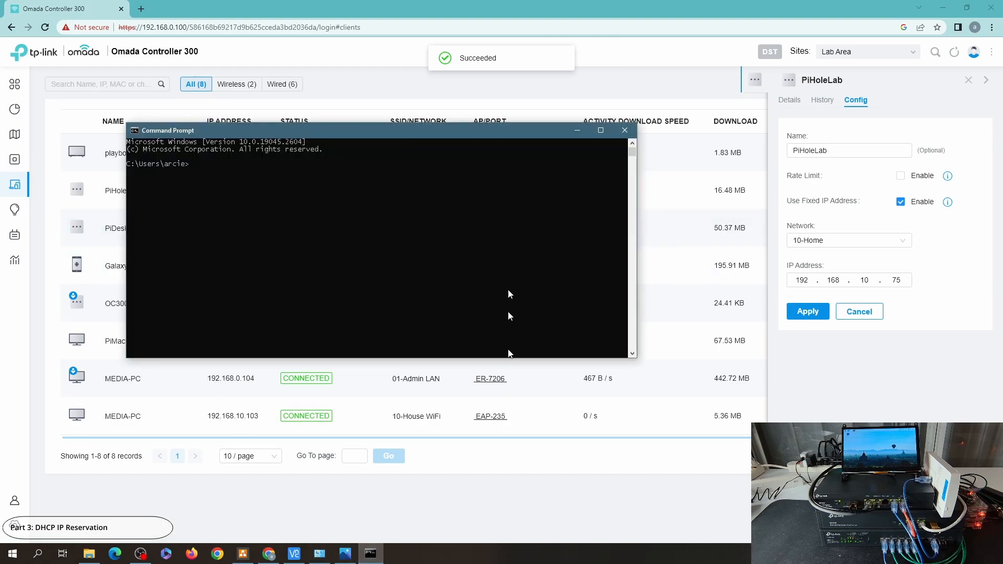
left_click_drag(419, 131, 524, 239)
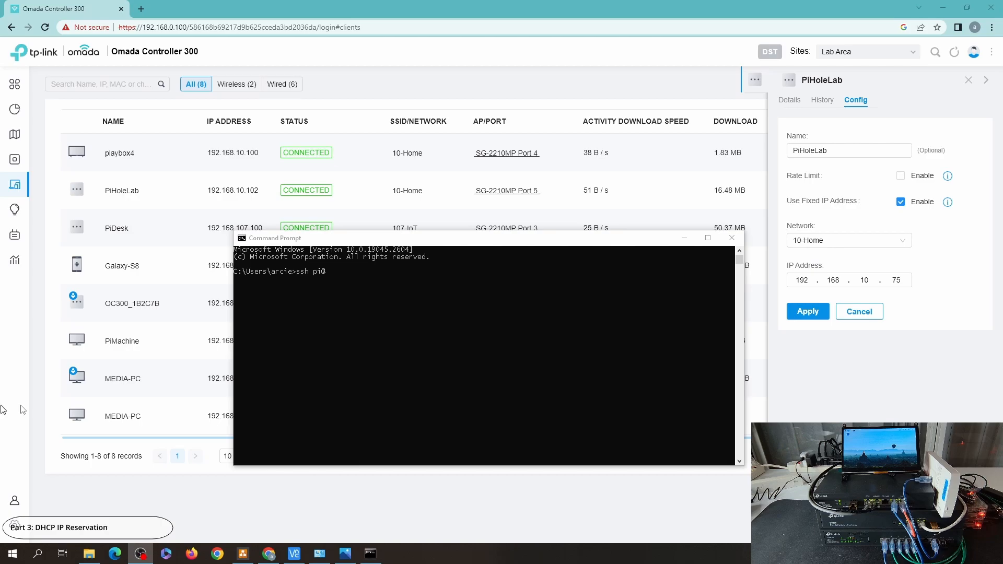
left_click(452, 377)
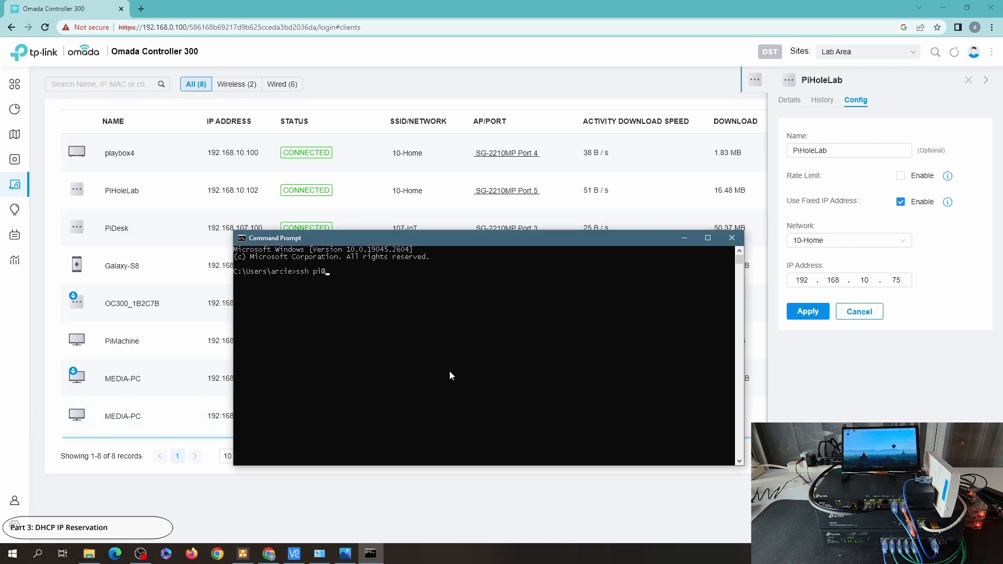
type("192.168.10.102")
key("Return")
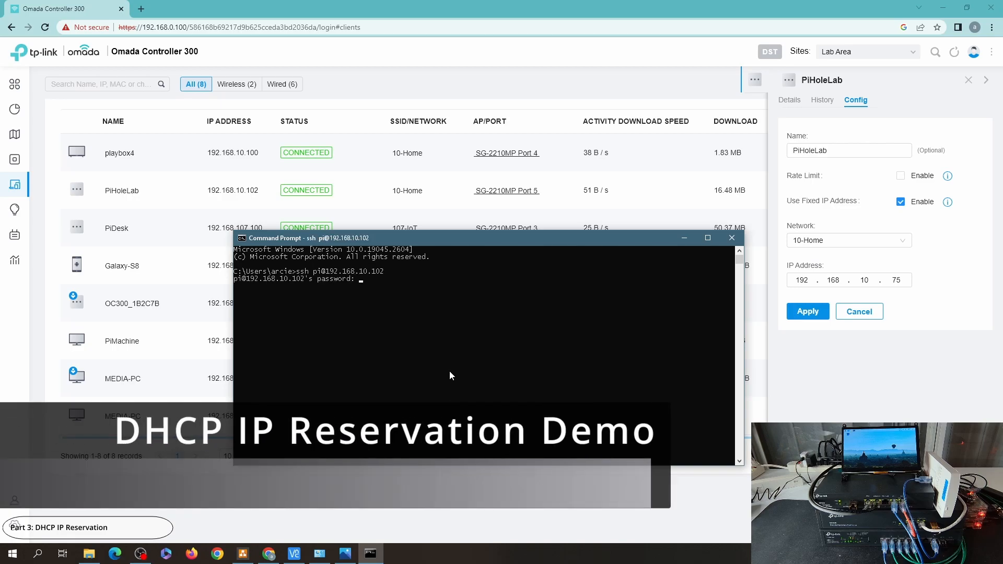
key("Return")
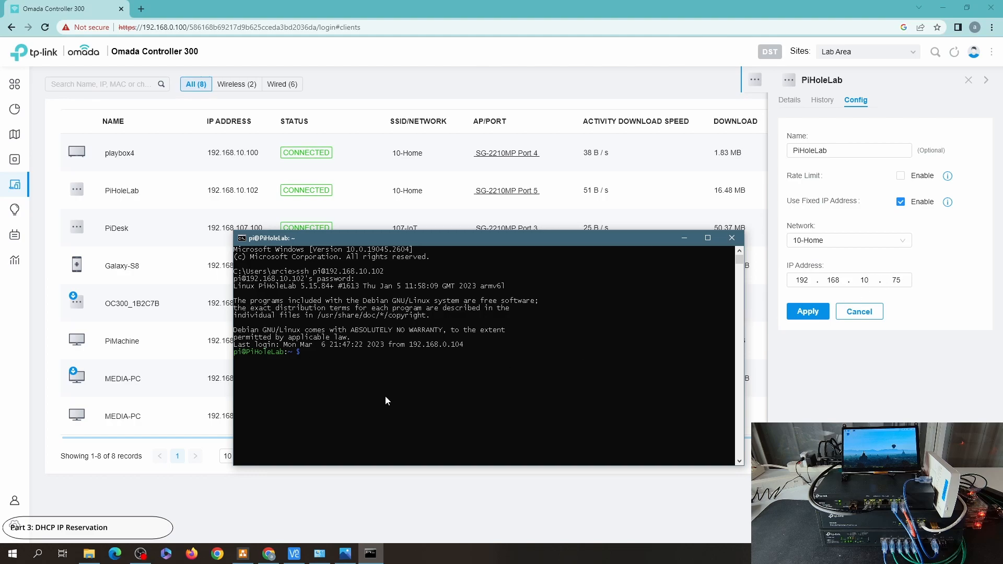
Step: Reboot the PiHoleLab server with sudo reboot, and start a continuous ping with ping 192.168.10.75 -t
type("sudo")
type("reboot")
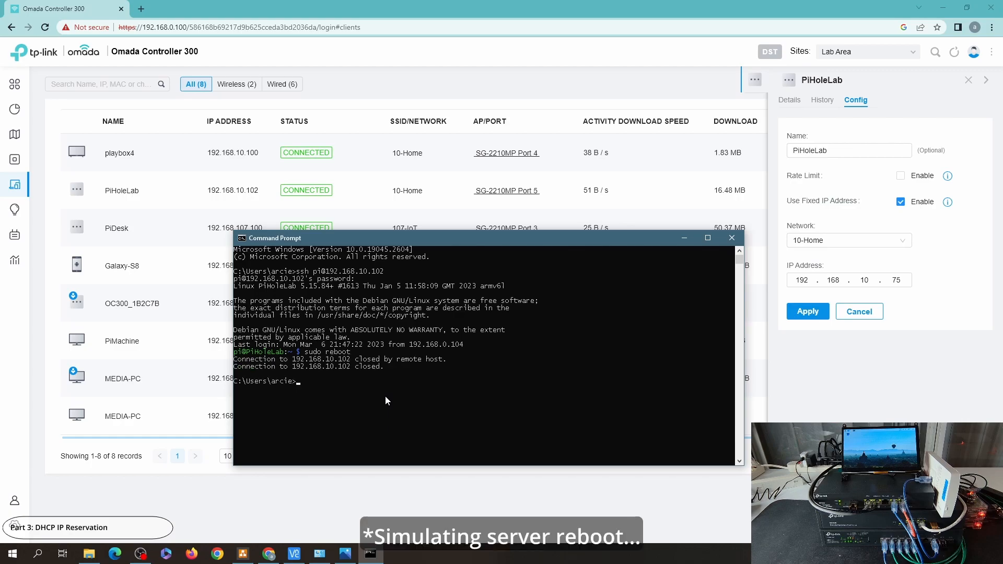
type("ping ")
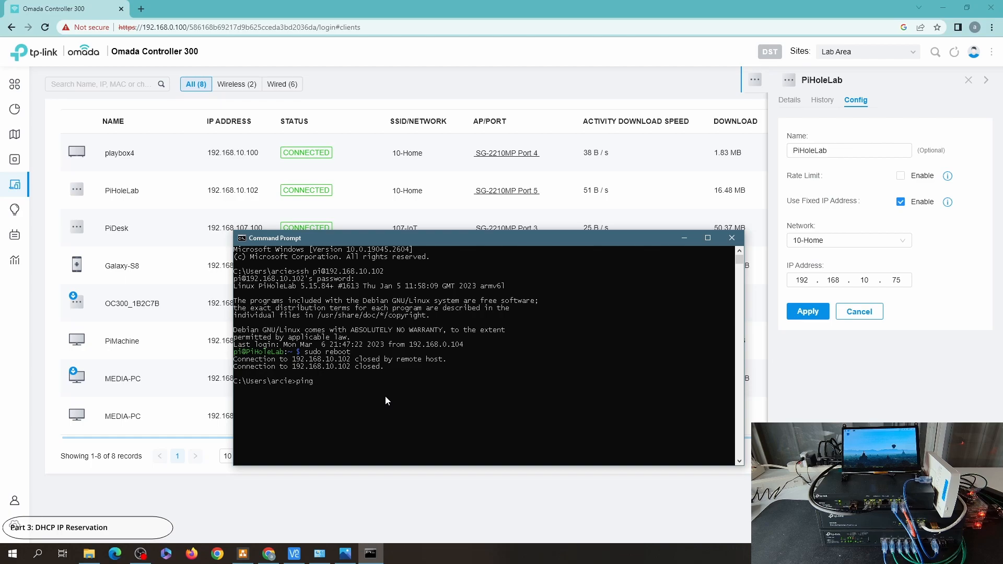
type("192.168.10.75 -t")
key("Return")
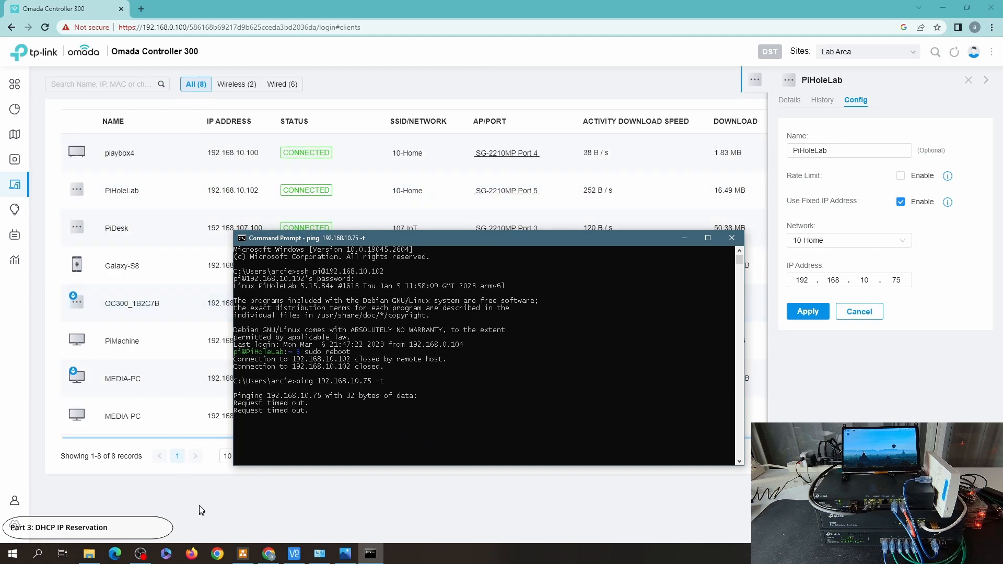
Step: Back in the Omada Controller, give the OC300_1B2C7B client the fixed IP address 192.168.0.100 on the 01-Admin LAN network and apply it
left_click(193, 472)
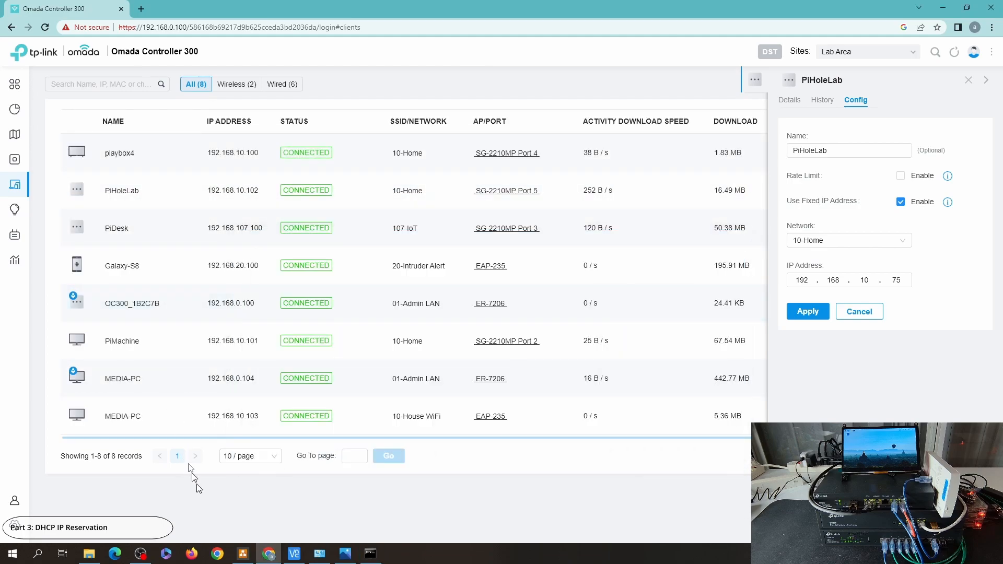
left_click(133, 315)
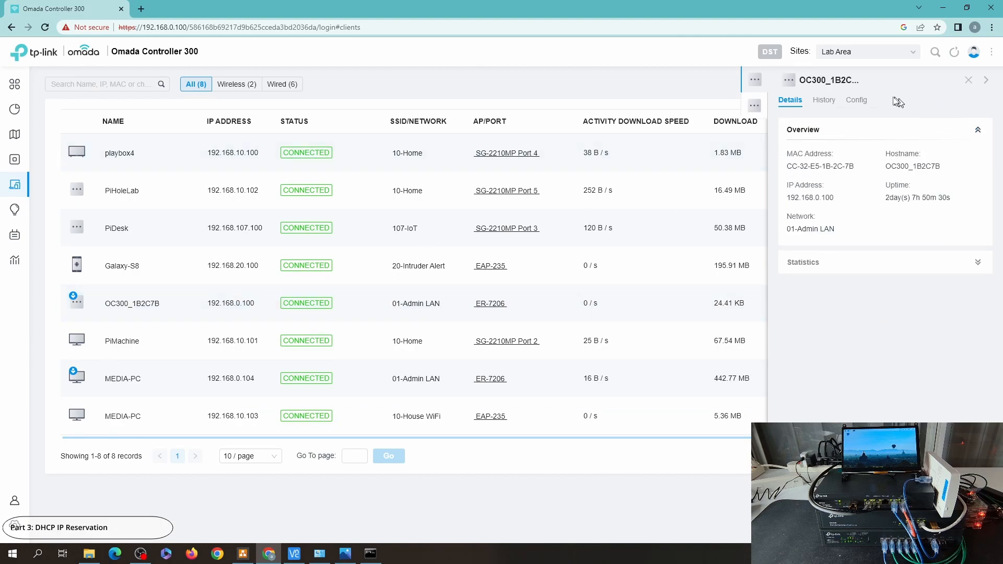
left_click(862, 105)
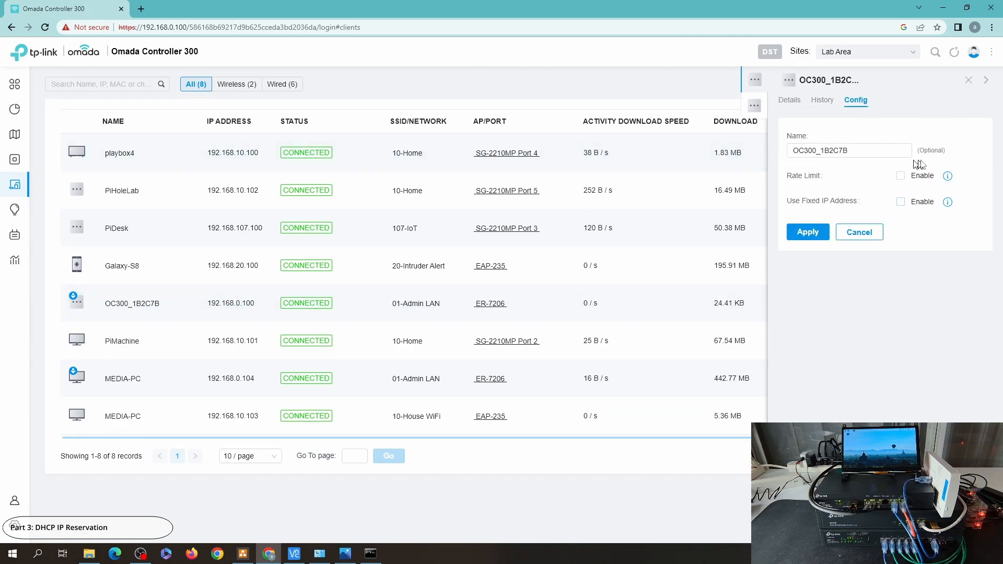
left_click(922, 201)
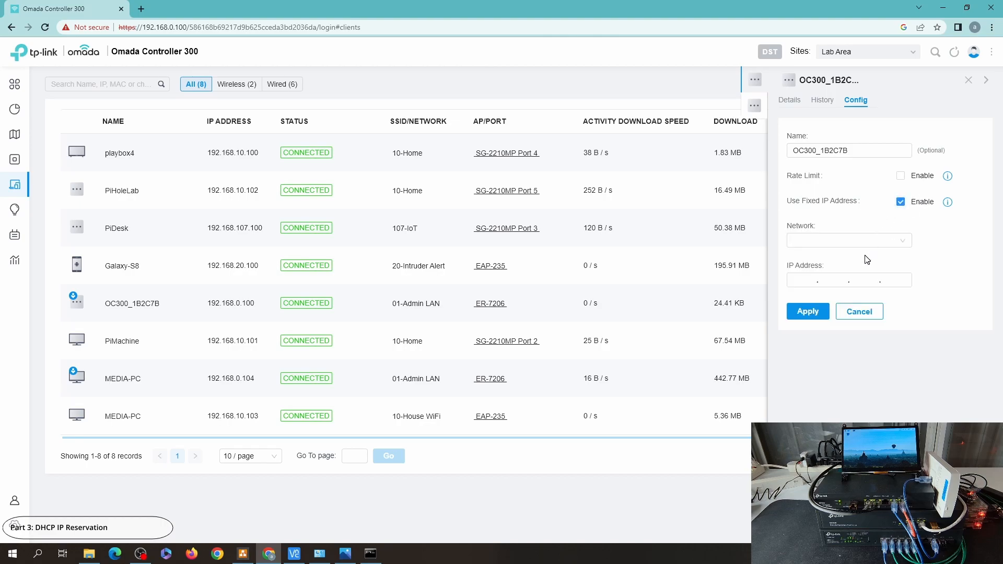
left_click(865, 243)
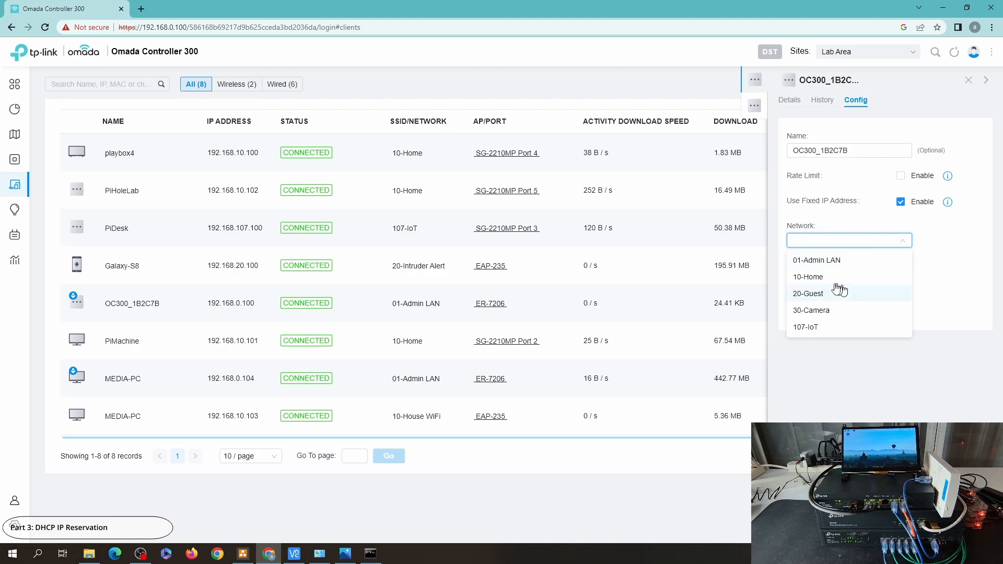
left_click(818, 260)
left_click(797, 279)
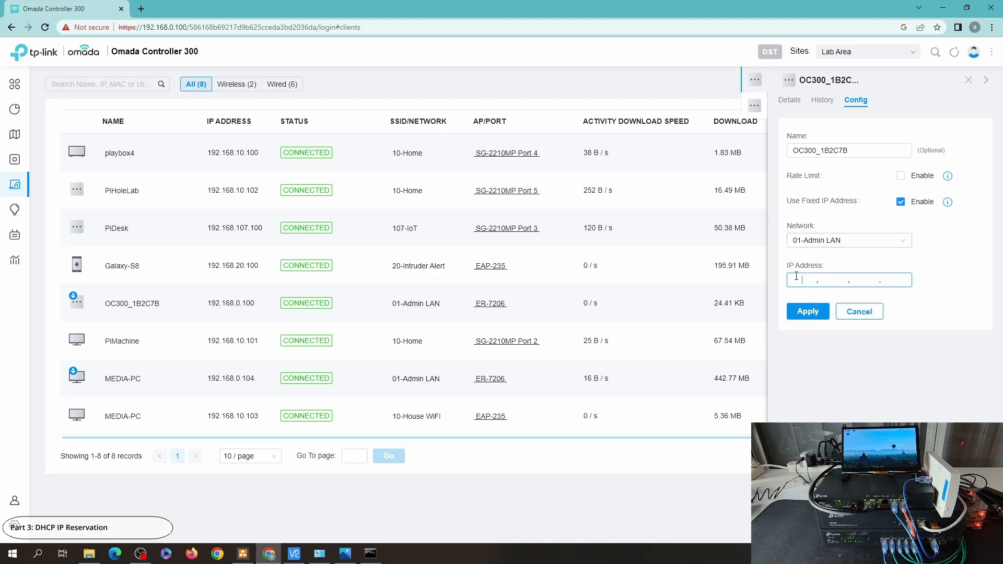
type("192.168.0.1")
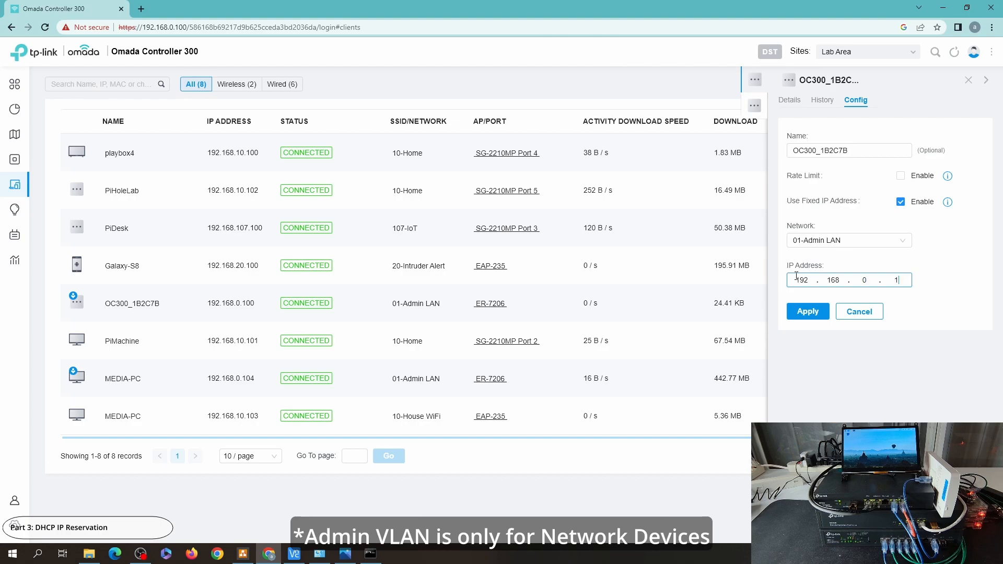
left_click(807, 312)
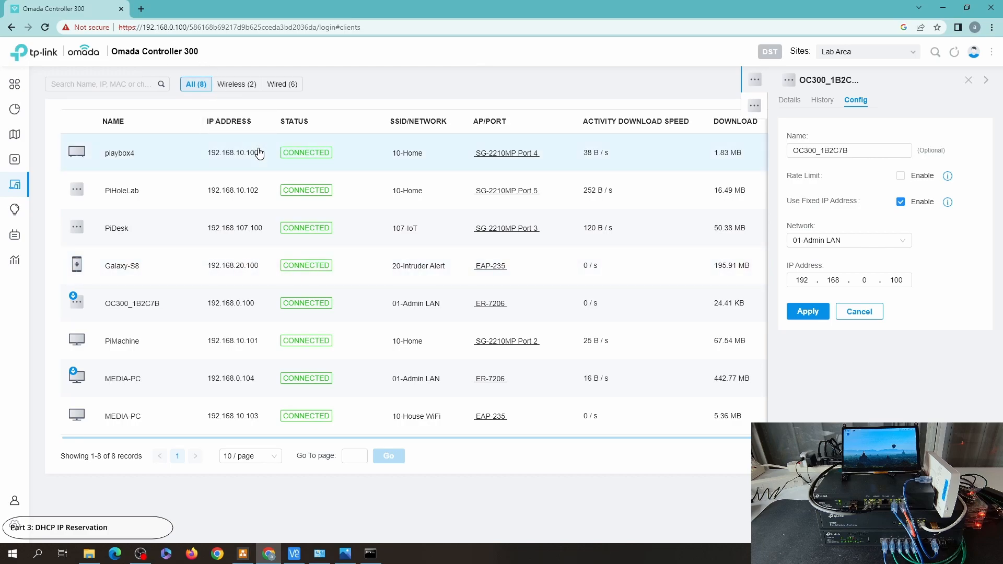
Step: Open the site's DHCP Reservation list under the Services settings and close both open client detail panes
left_click(16, 526)
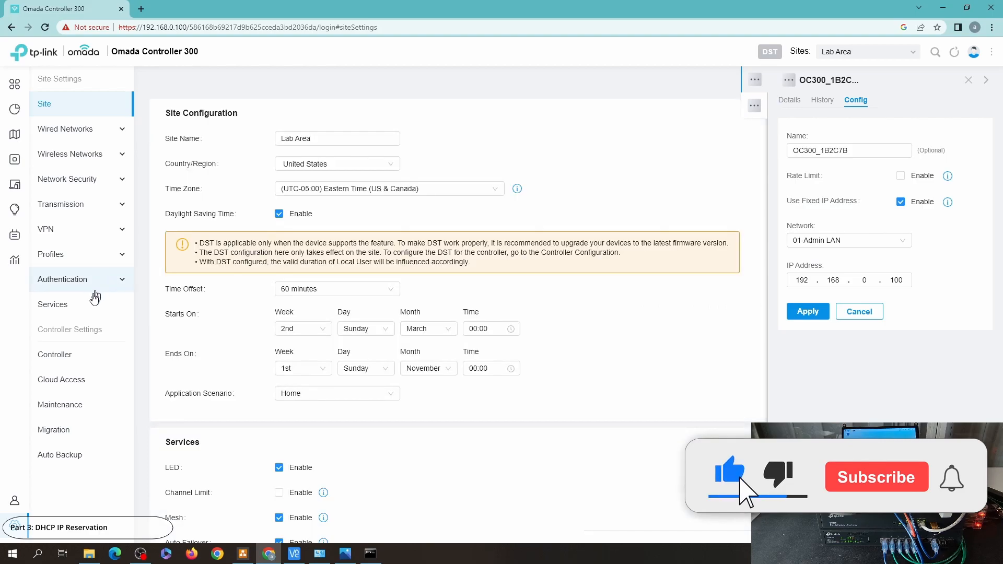
left_click(93, 304)
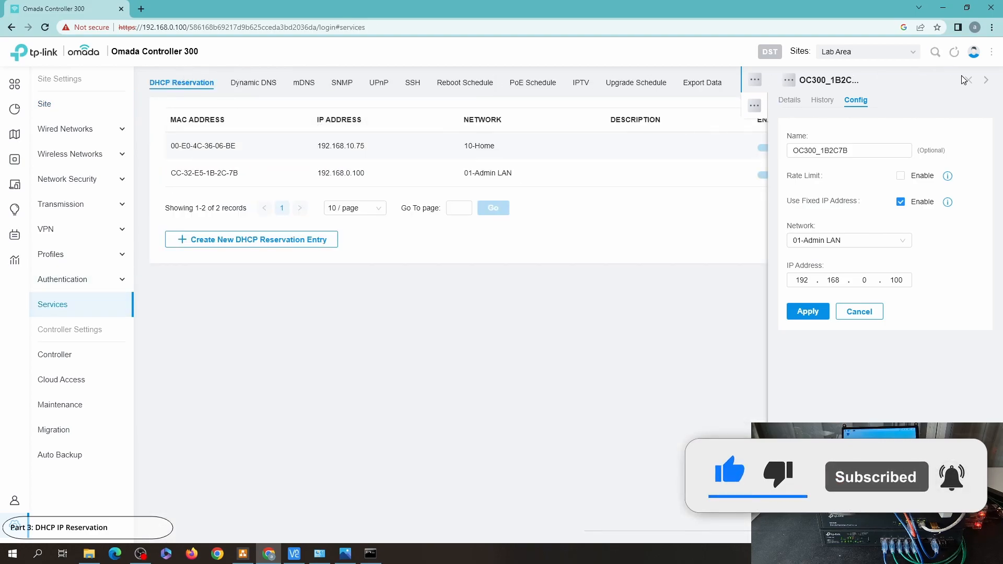
left_click(968, 81)
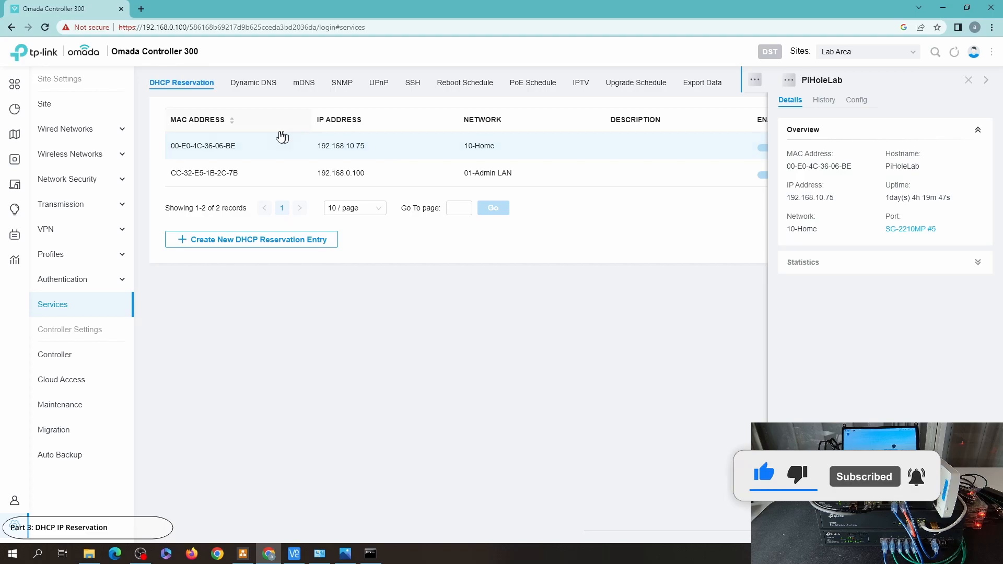
left_click(966, 82)
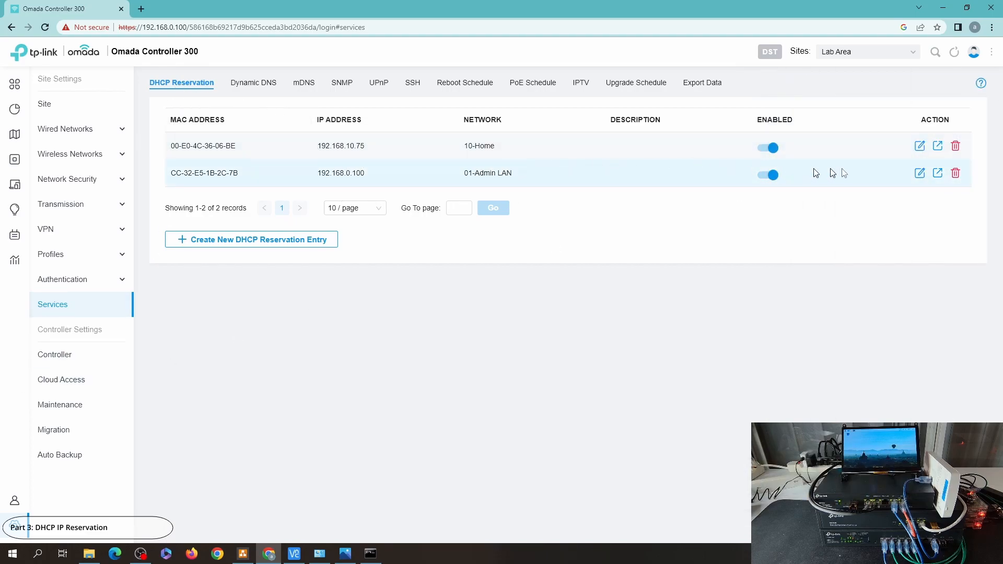
Step: Add the description AdGuard DNS to the 192.168.10.75 reservation entry and apply it
left_click(919, 146)
left_click(492, 271)
type("AdGuard")
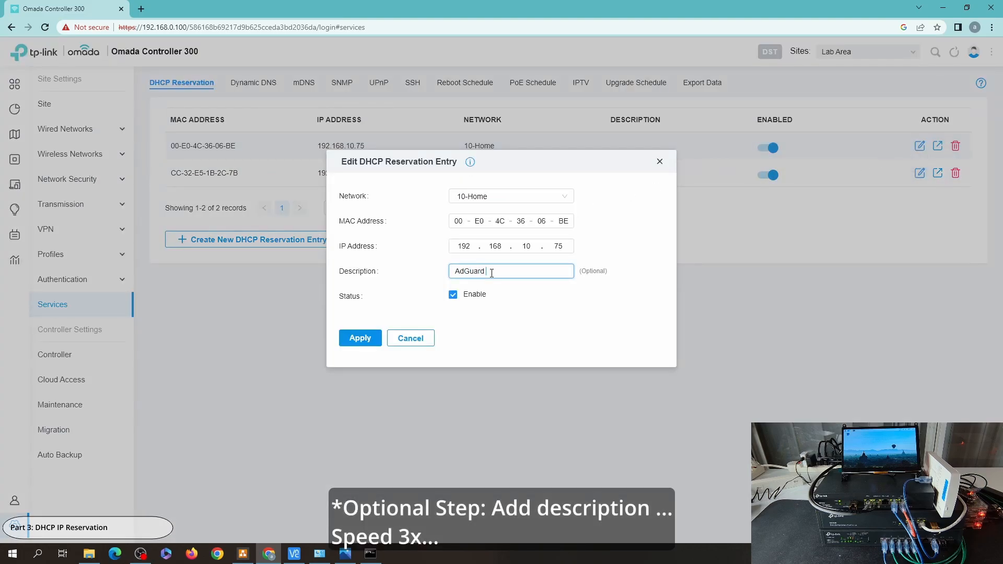
left_click(360, 338)
Step: Add the description Omada Controller to the 192.168.0.100 reservation entry and apply it
left_click(920, 172)
left_click(552, 270)
type("Omada Controller")
key("BackSpace")
key("BackSpace")
type("roller")
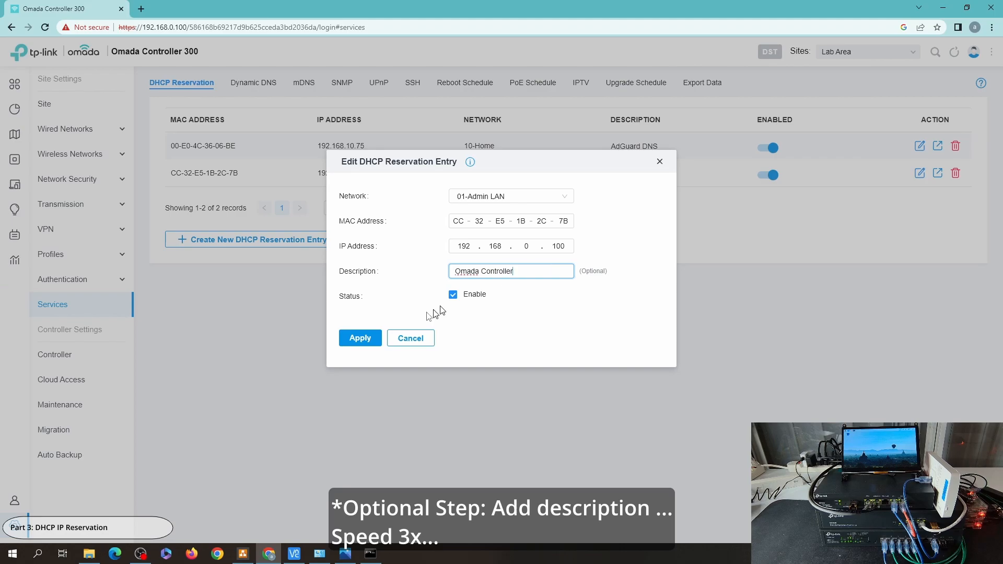
left_click(360, 338)
Step: Switch to the Command Prompt, stop the continuous ping of 192.168.10.75 and review its output from the reboot onward
left_click(371, 554)
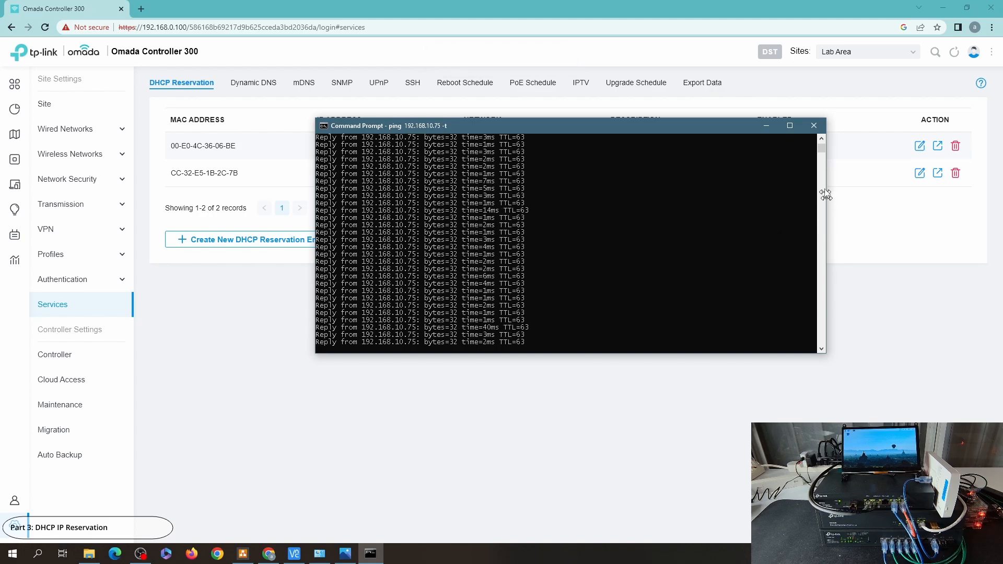
key("ctrl+c")
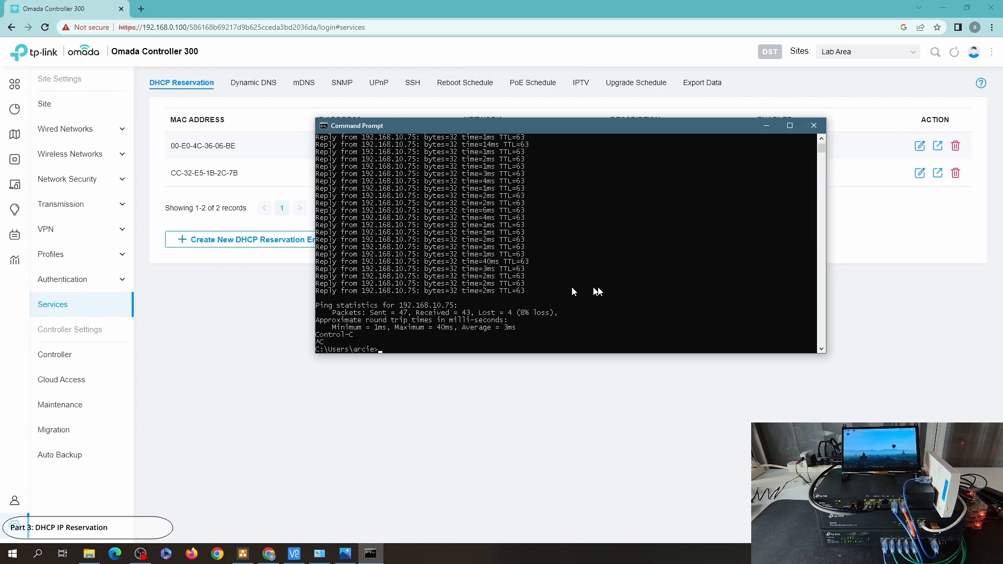
scroll(819, 137, "up", 9)
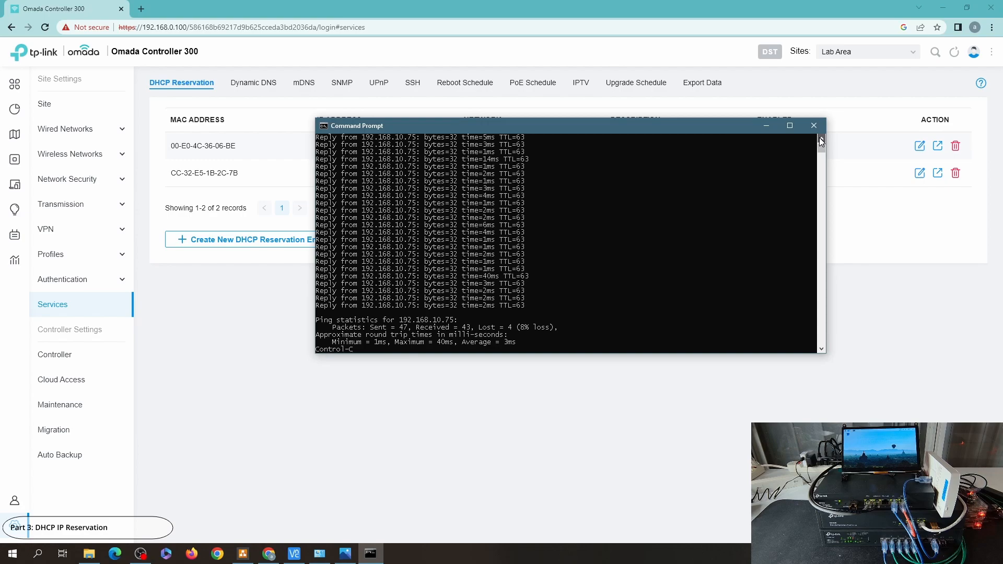
scroll(819, 137, "up", 2)
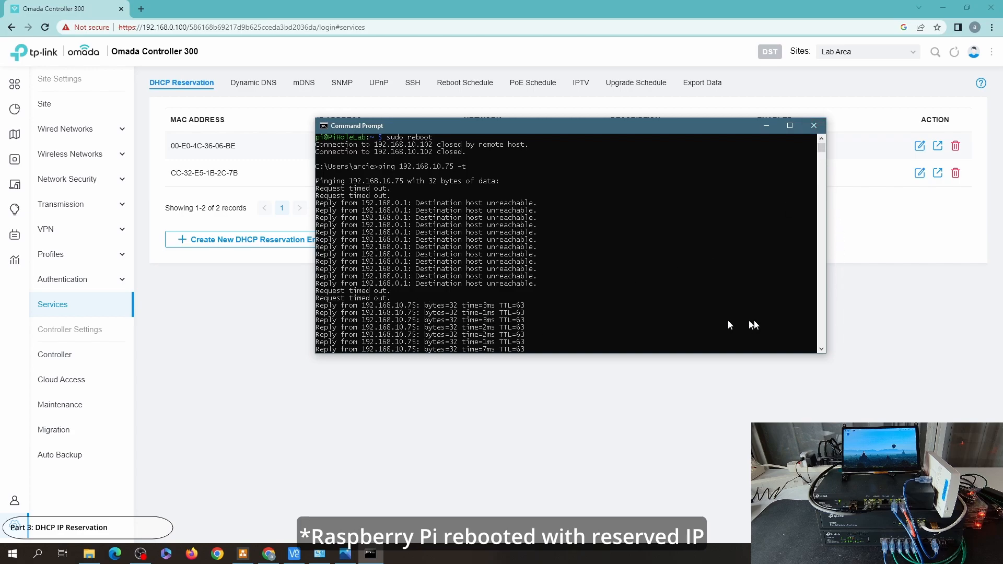
left_click(821, 349)
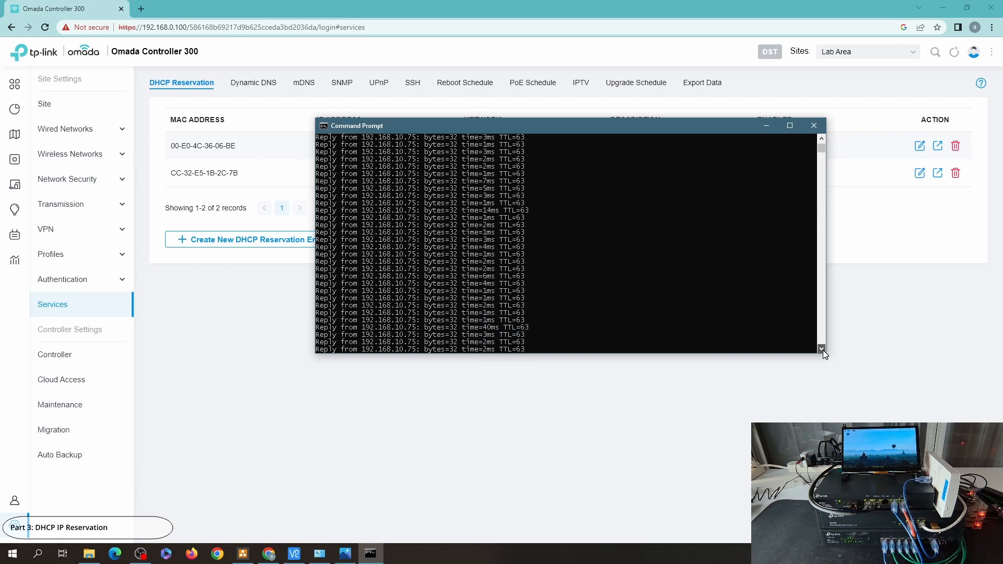
key("ctrl+c")
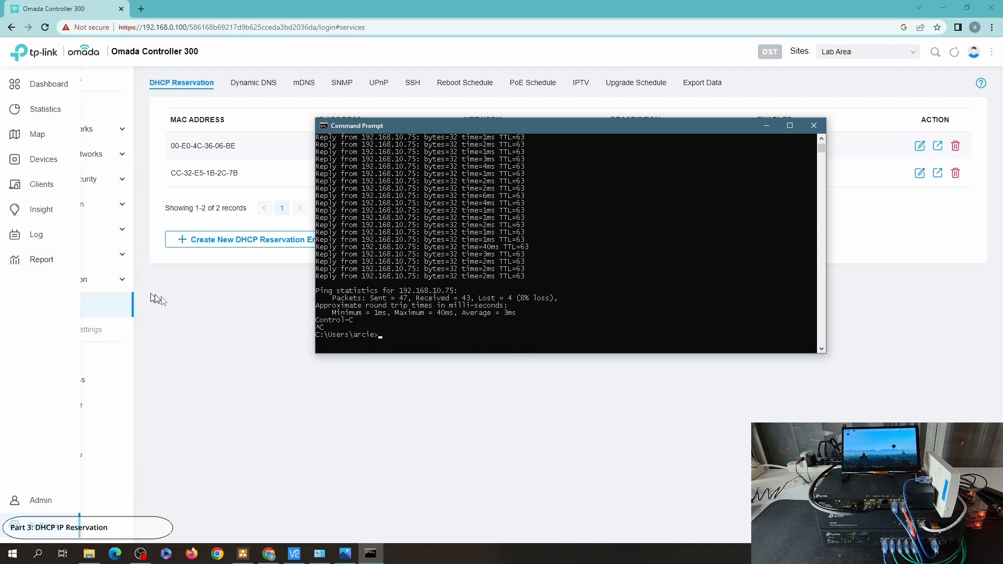
Step: Check the connected clients list in the Omada Controller and open the dashboard
mouse_move(25, 168)
left_click(22, 188)
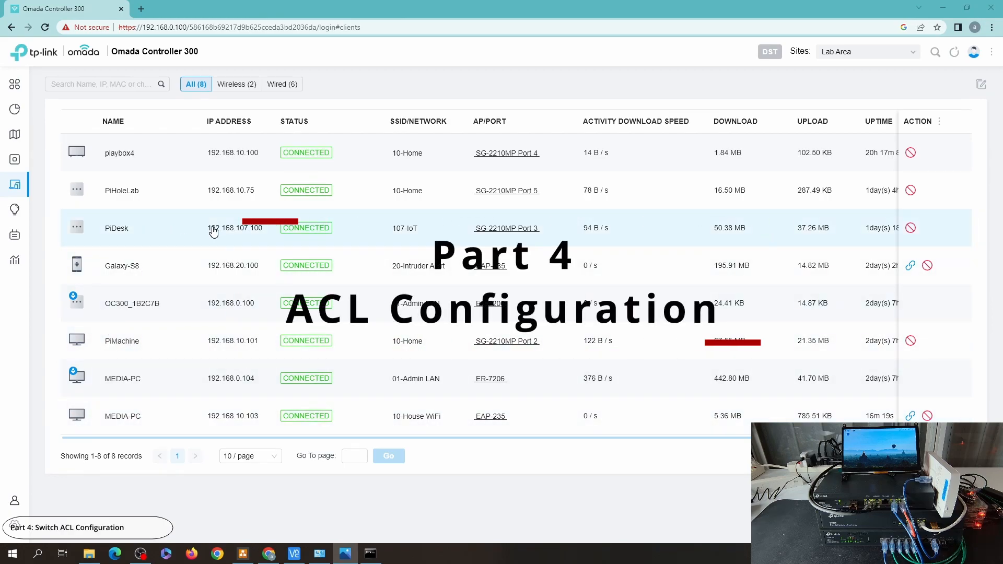
left_click(21, 92)
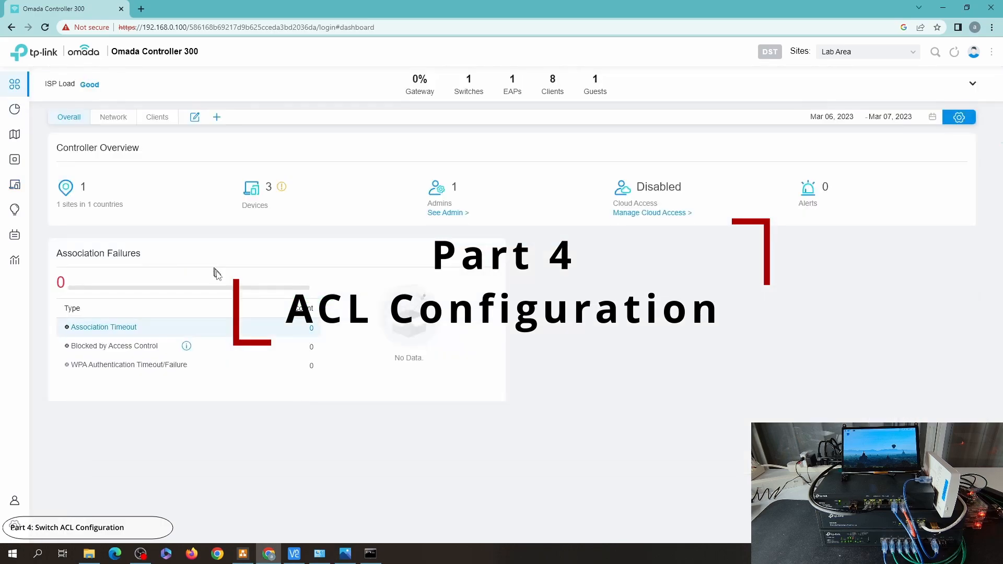
Step: Switch to the network diagram in draw.io and open VNC Viewer beside its topology drawing
left_click(246, 557)
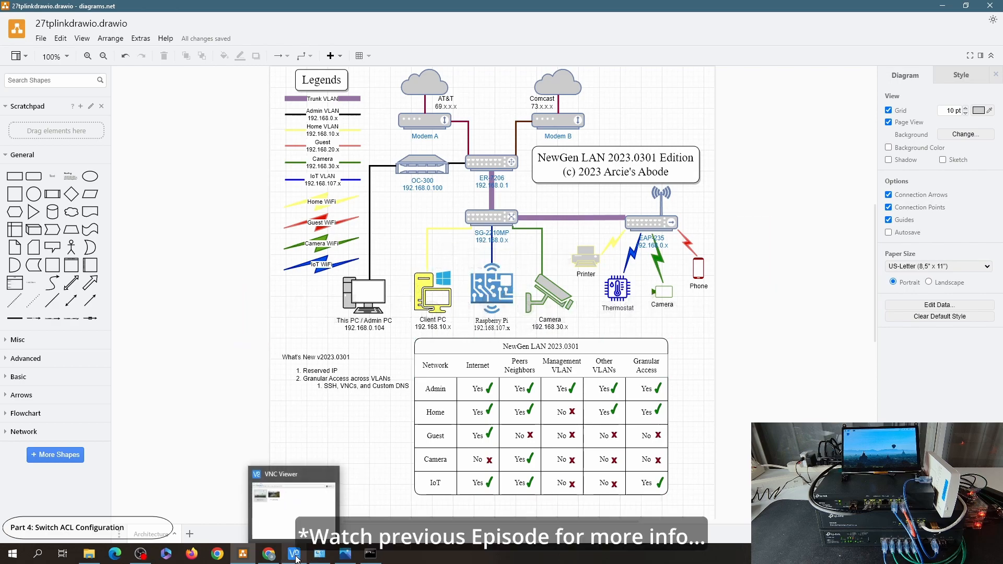
left_click(287, 513)
left_click_drag(667, 191, 690, 211)
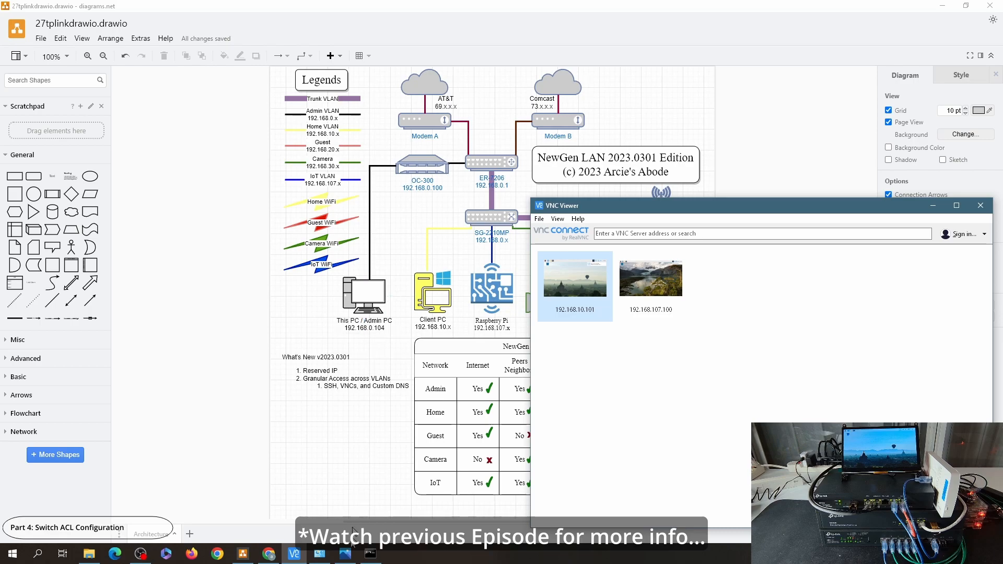
Step: Check the Ethernet adapter's connection details in Network Connections, close them and return to the network diagram
left_click(321, 554)
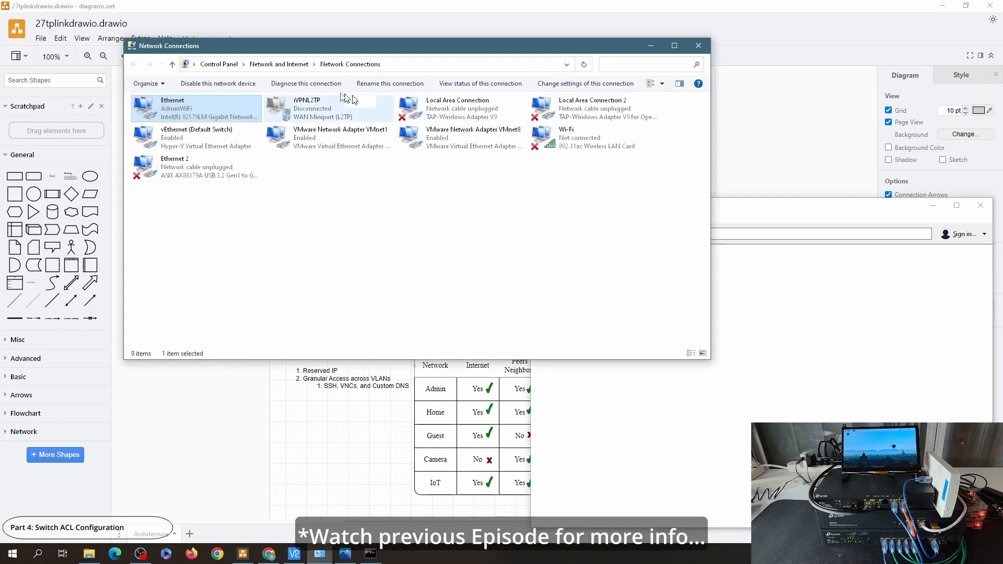
double_click(191, 112)
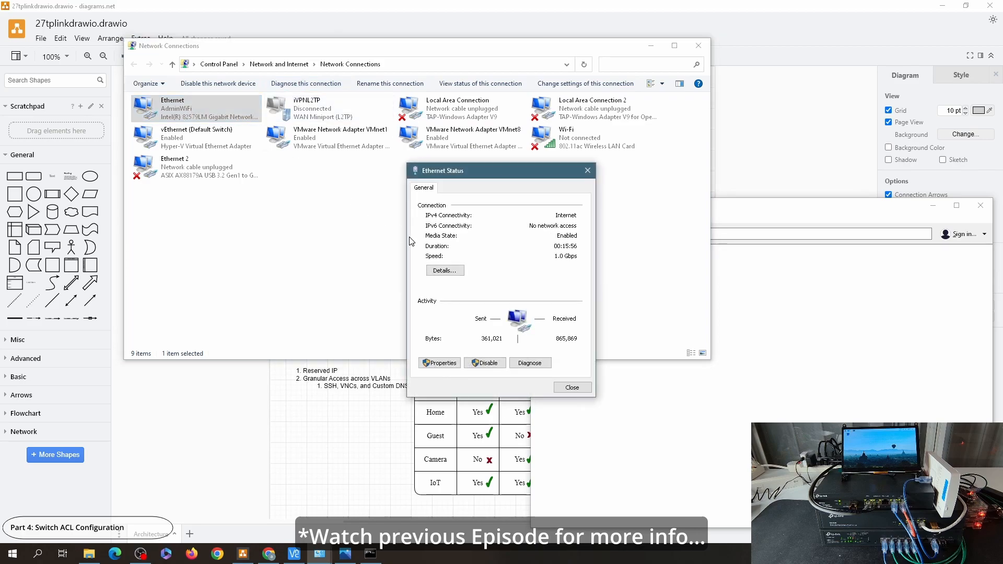
left_click(445, 270)
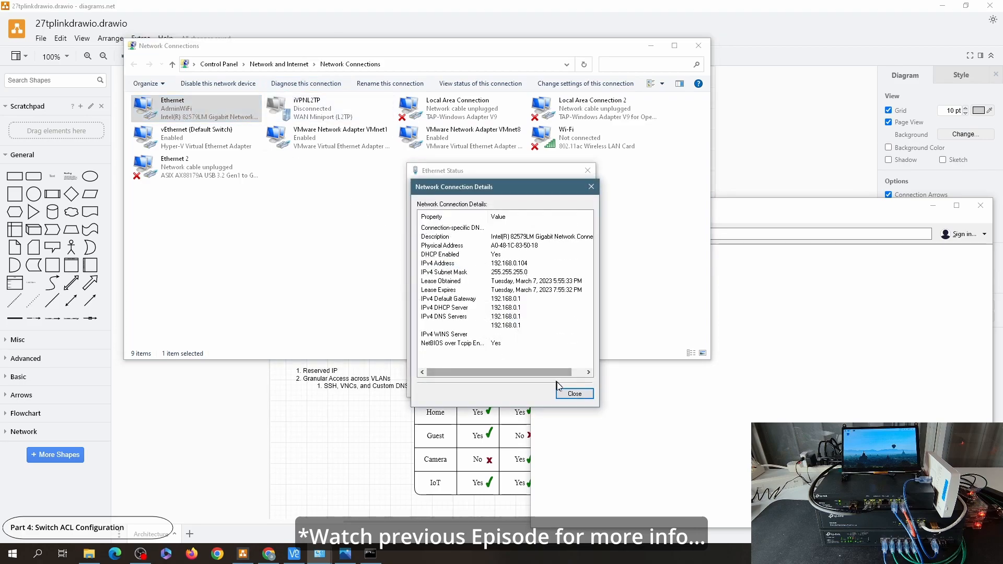
left_click(574, 393)
left_click(574, 396)
left_click(377, 435)
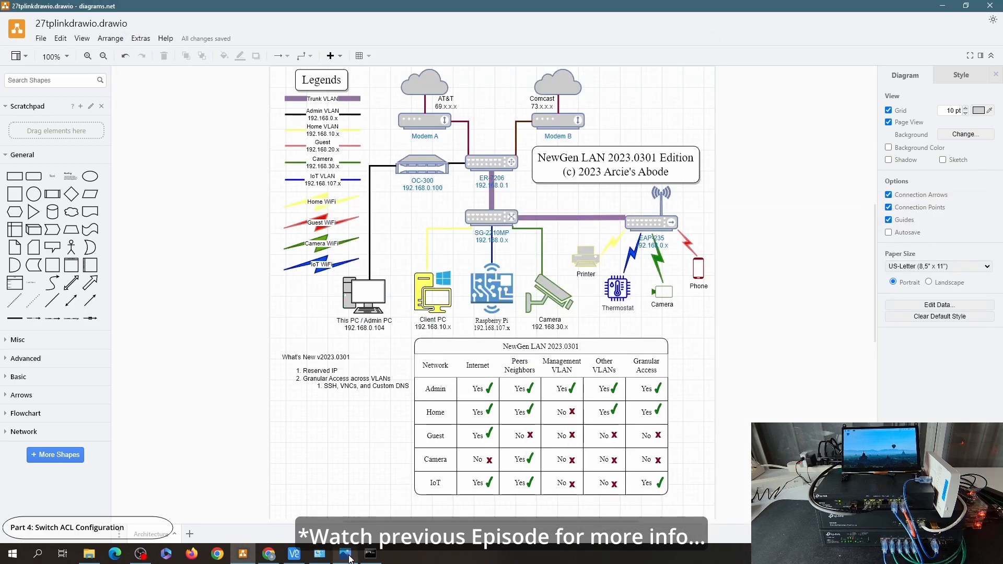
Step: Connect to 192.168.10.101 from VNC Viewer and move the PiMachine window away from the saved connections
left_click(294, 554)
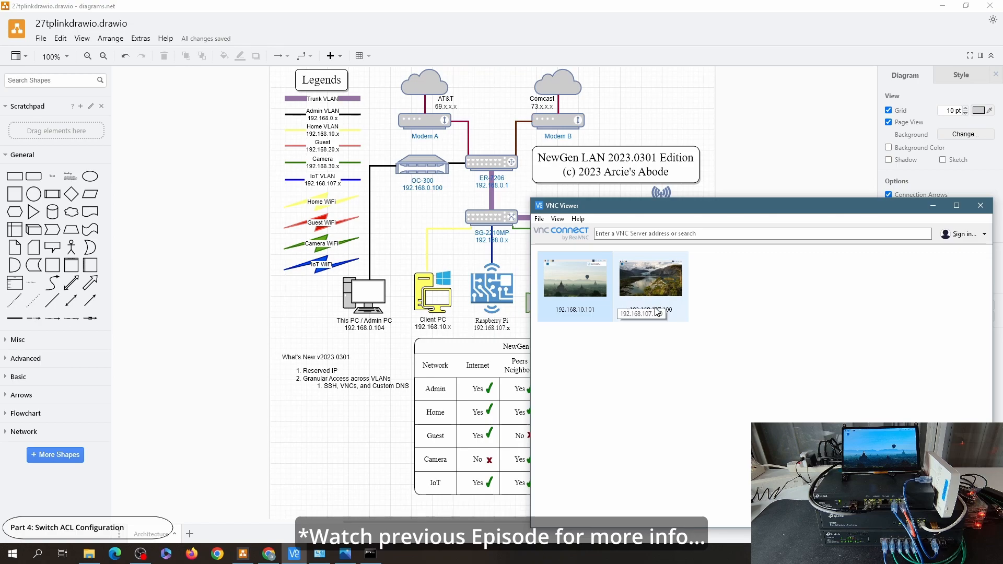
double_click(559, 288)
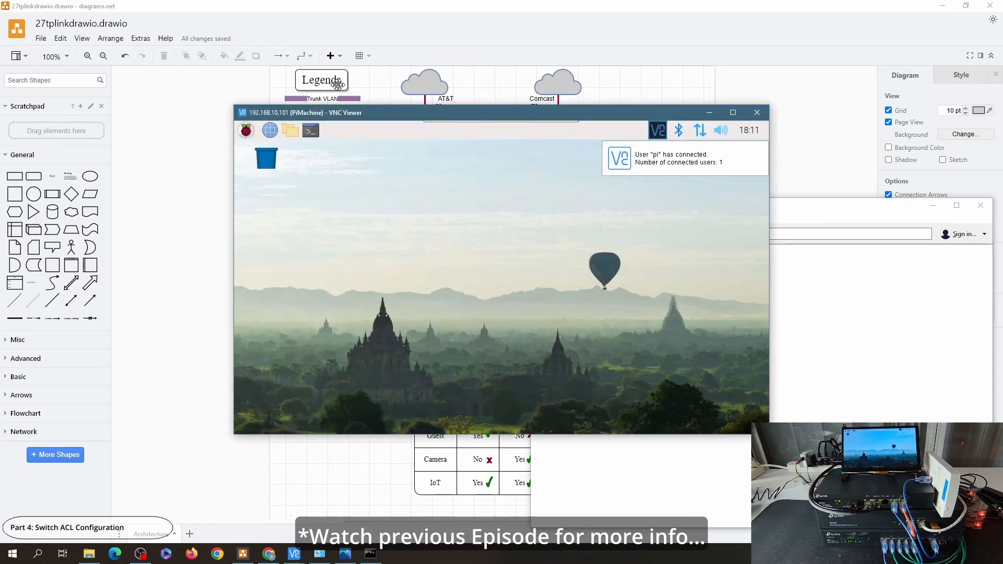
left_click_drag(360, 115, 155, 22)
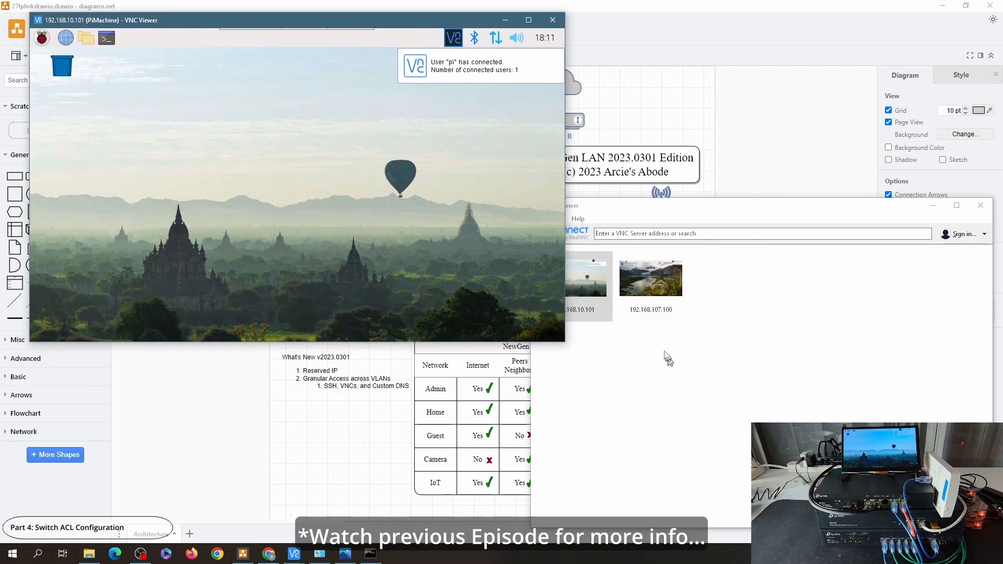
Step: Connect to 192.168.107.100 from VNC Viewer, restore the PiDesk window from full size and resize it to fit beside PiMachine
left_click(657, 277)
double_click(642, 283)
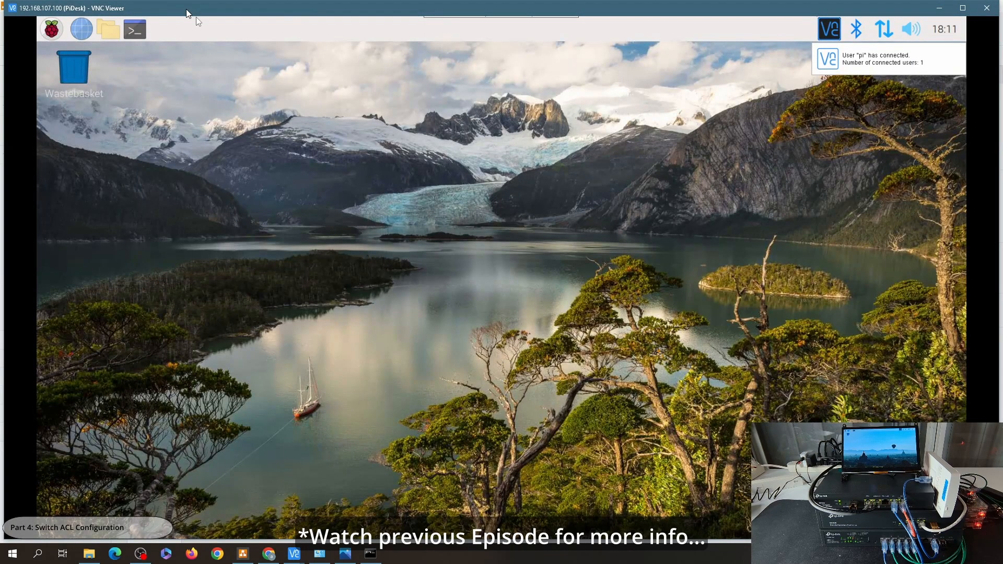
double_click(186, 12)
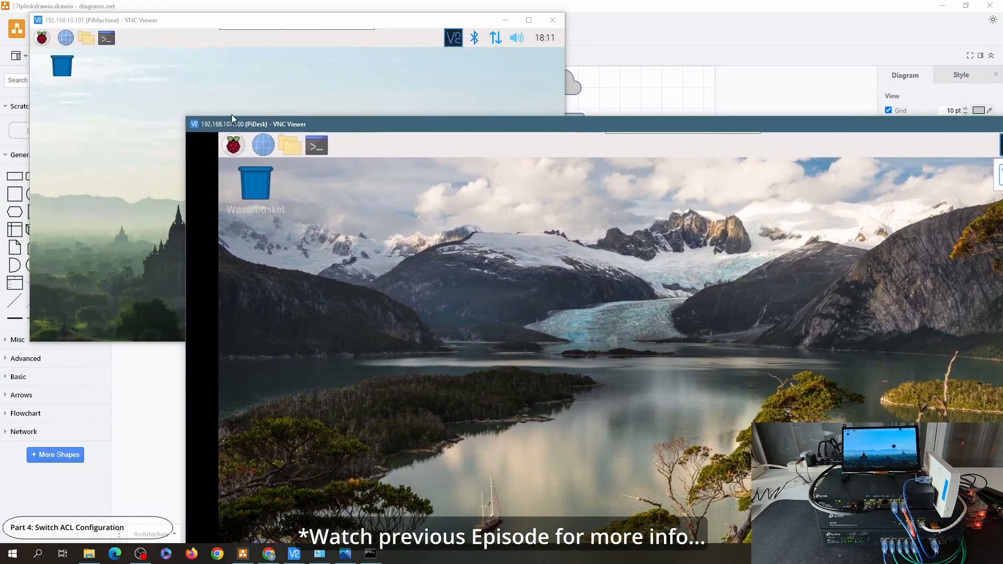
left_click_drag(186, 116, 495, 225)
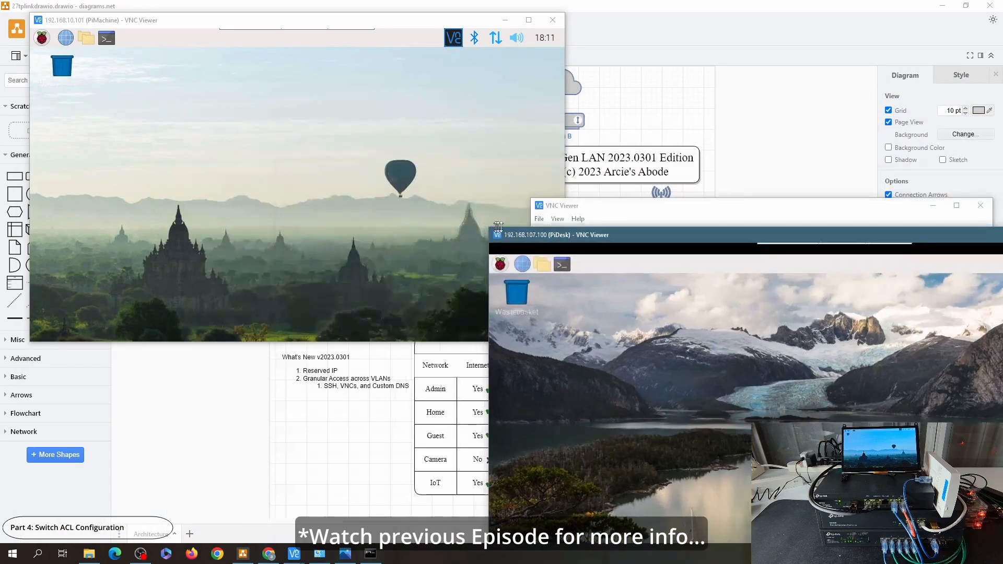
left_click_drag(629, 234, 419, 88)
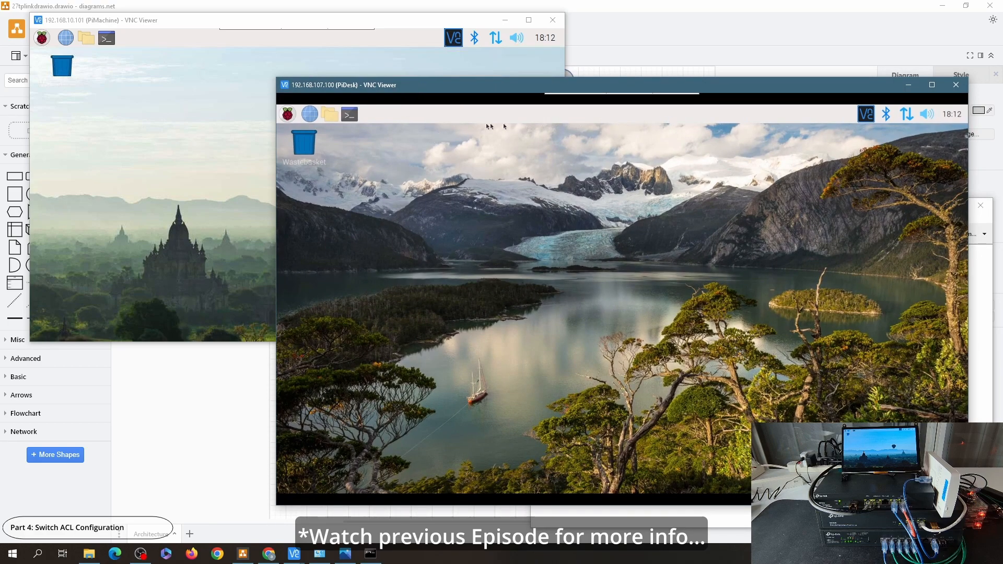
Step: Open a terminal on both the PiDesk and PiMachine desktops and move the PiDesk window clear of PiMachine
left_click(350, 115)
left_click(113, 45)
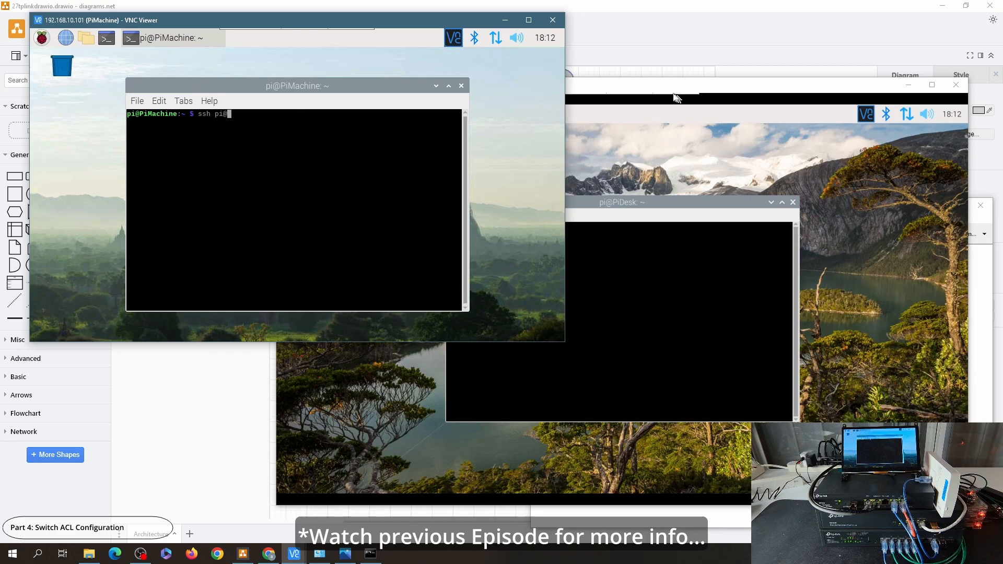
mouse_move(650, 83)
left_mouse_down()
mouse_move(803, 130)
mouse_move(964, 145)
mouse_move(941, 139)
left_mouse_up()
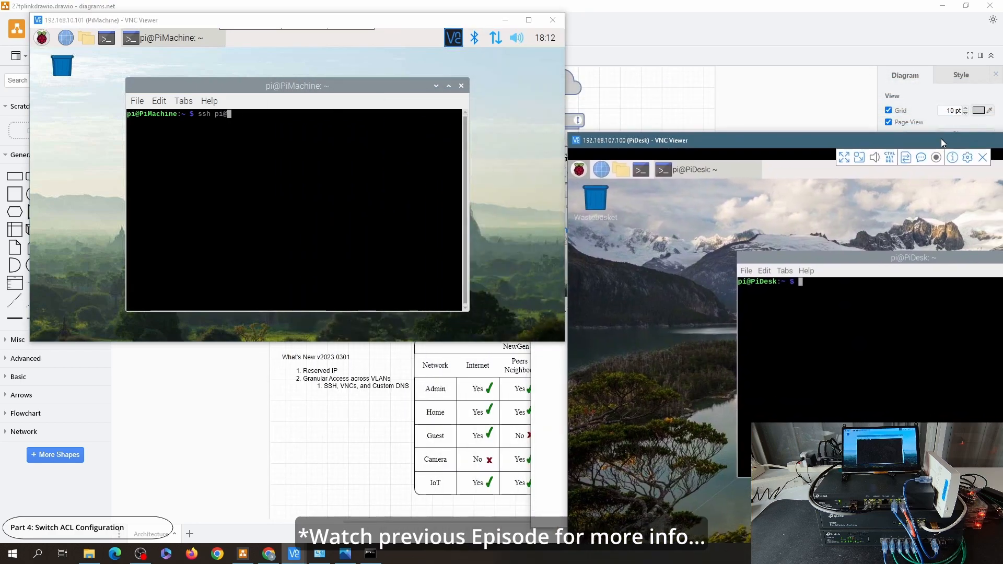
left_click(336, 159)
type("ssh pi@19")
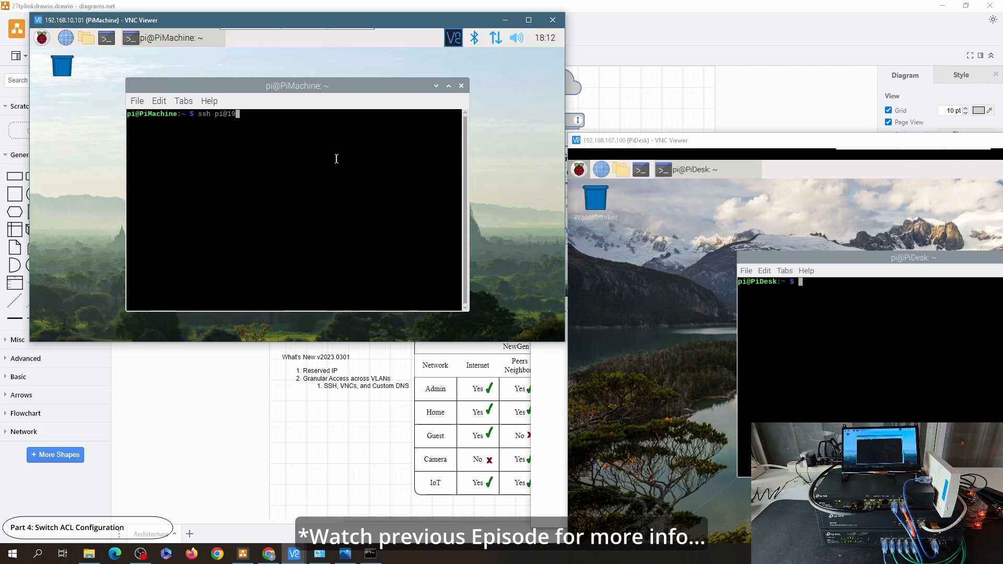
type("2.168.107.100")
key("Return")
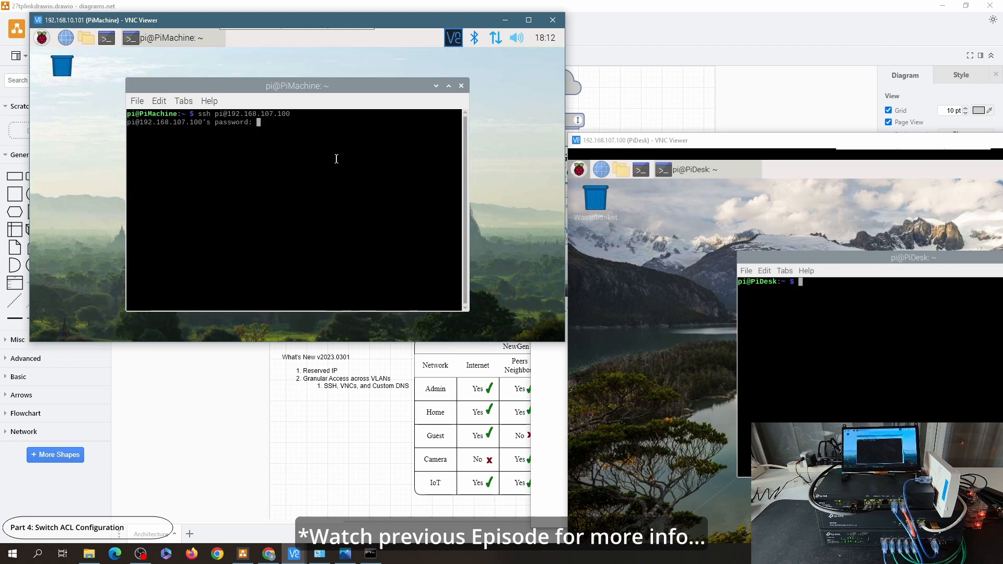
key("Return")
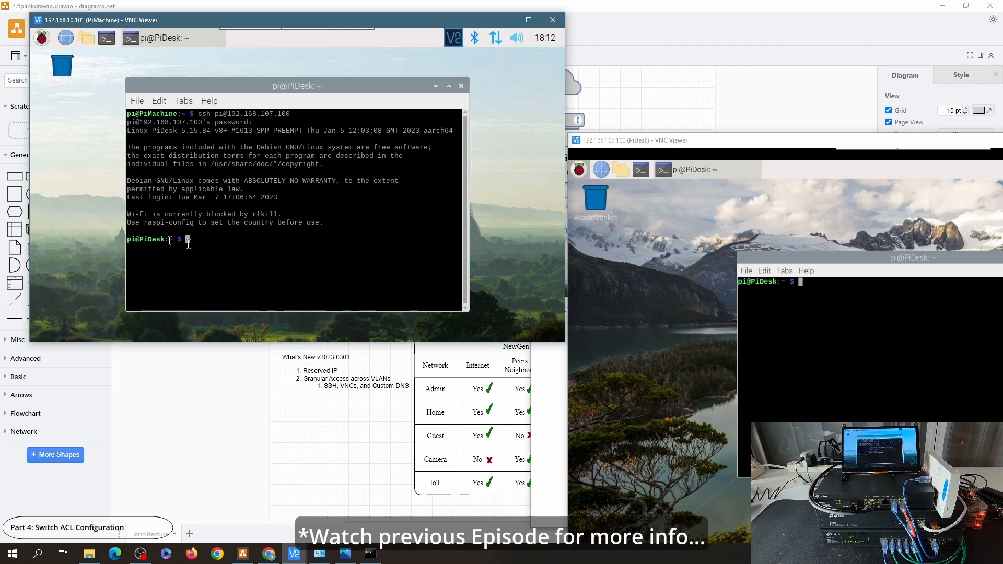
left_click(876, 327)
left_click_drag(842, 256, 699, 225)
type("ssh")
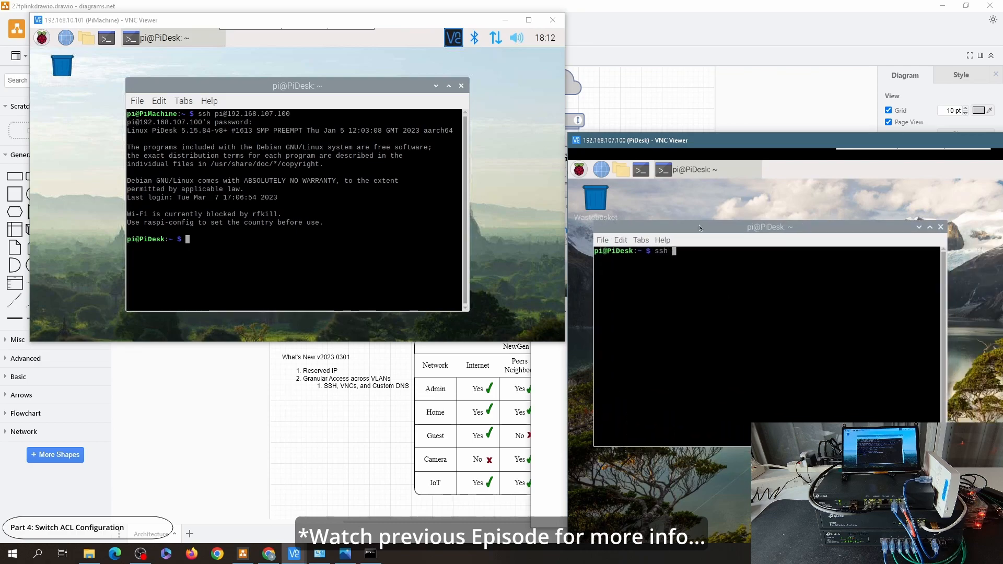
type(" pi@192.168.10.101")
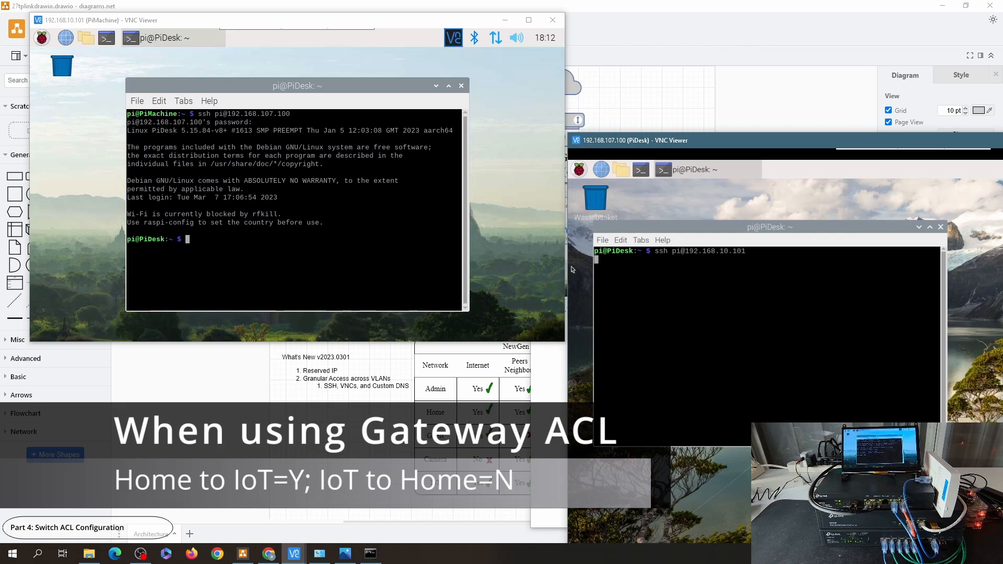
Step: List PiDesk's network interfaces with ip add inside the SSH session on PiMachine
left_click(361, 244)
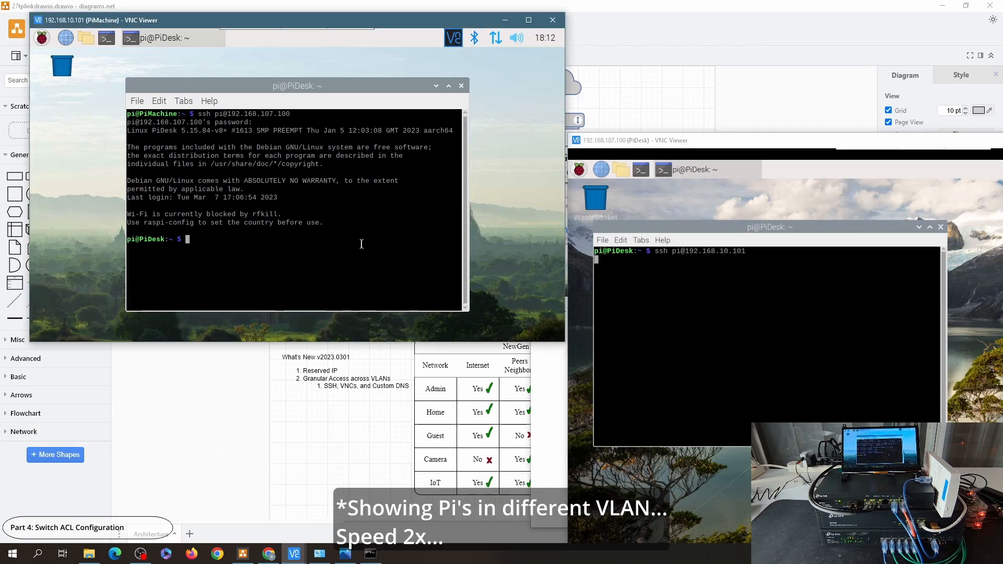
type("ip add")
key("Return")
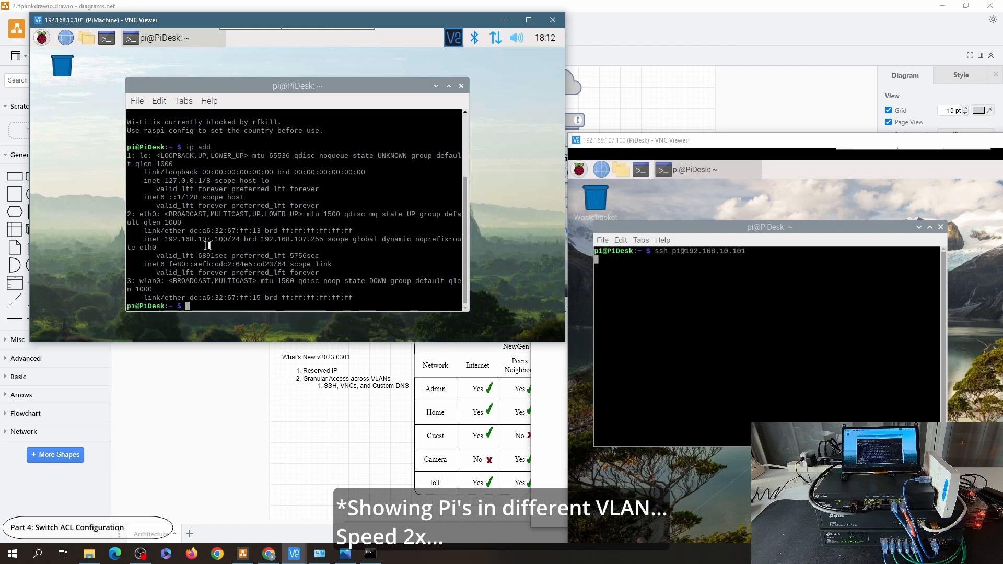
Step: Exit the SSH session to PiDesk and list PiMachine's own network interfaces with ip add
type("exit")
key("Return")
key("Return")
type("nslooku")
key("BackSpace")
key("BackSpace")
key("BackSpace")
key("BackSpace")
key("BackSpace")
key("BackSpace")
key("BackSpace")
type("ip add")
key("Return")
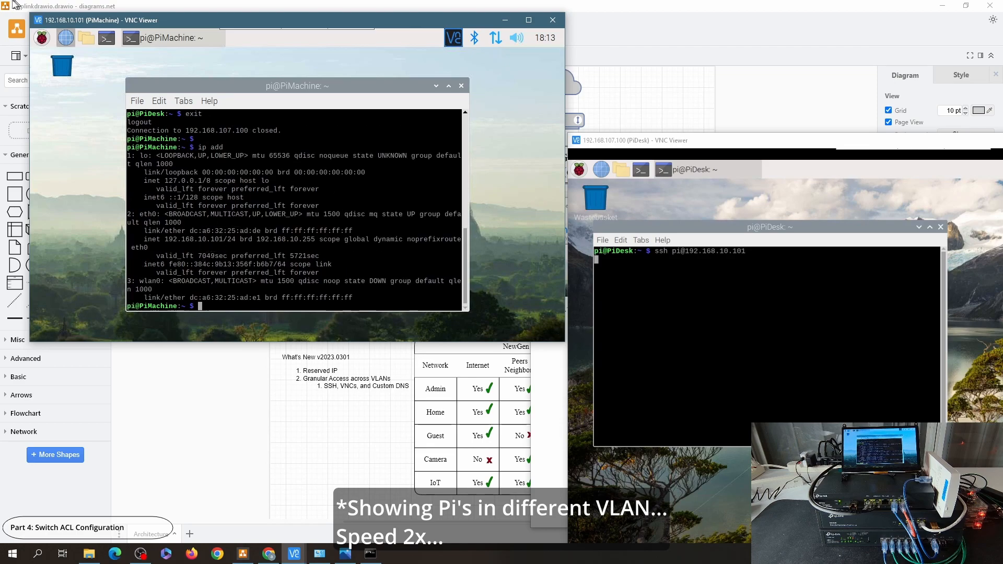
Step: Cancel the pending SSH attempt in the PiDesk terminal and list its network interfaces with ip add
left_click(723, 354)
key("ctrl+c")
type("ip add")
key("Return")
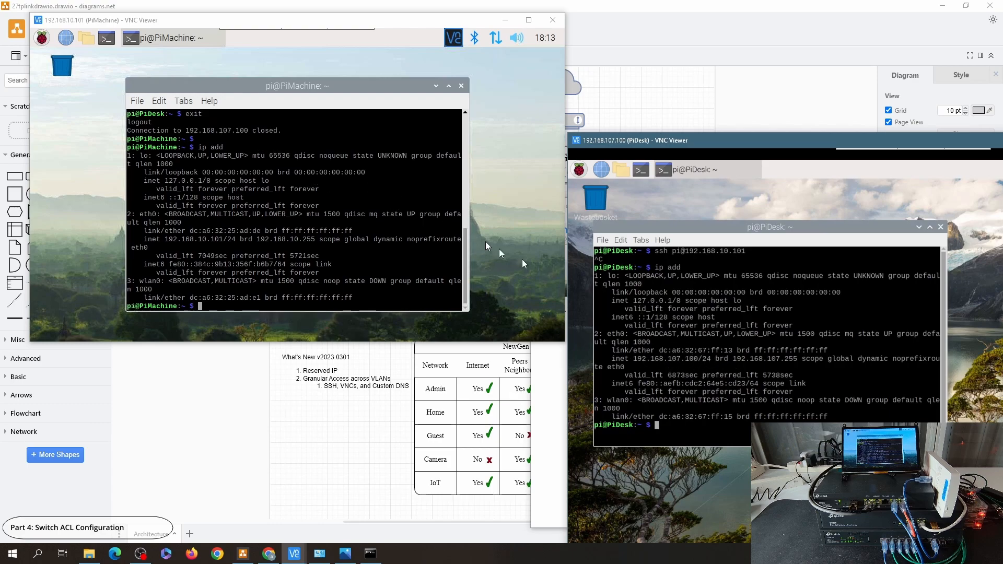
Step: Compare the address listings in the PiMachine and PiDesk windows and switch back to the Omada Controller
left_click(225, 20)
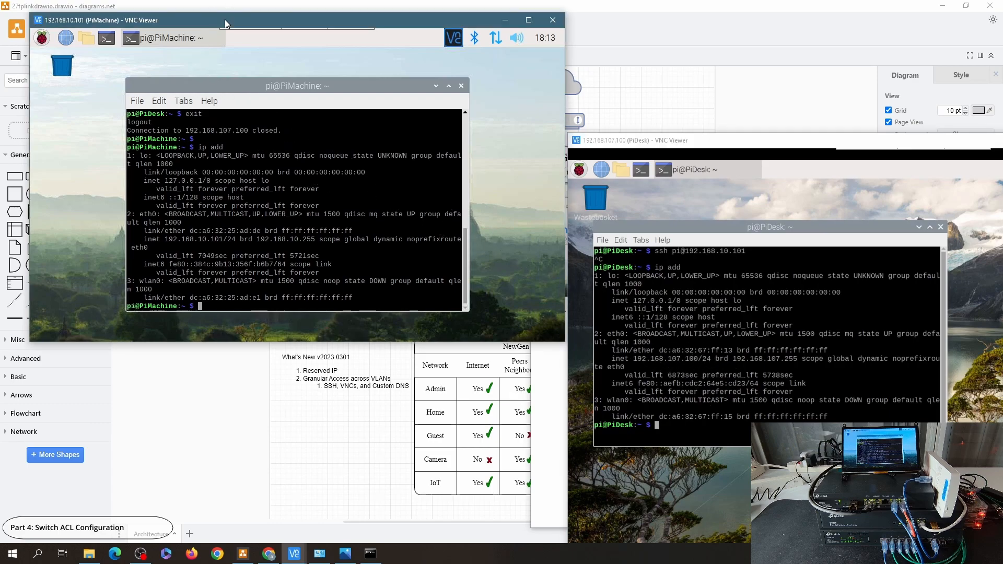
left_click(714, 142)
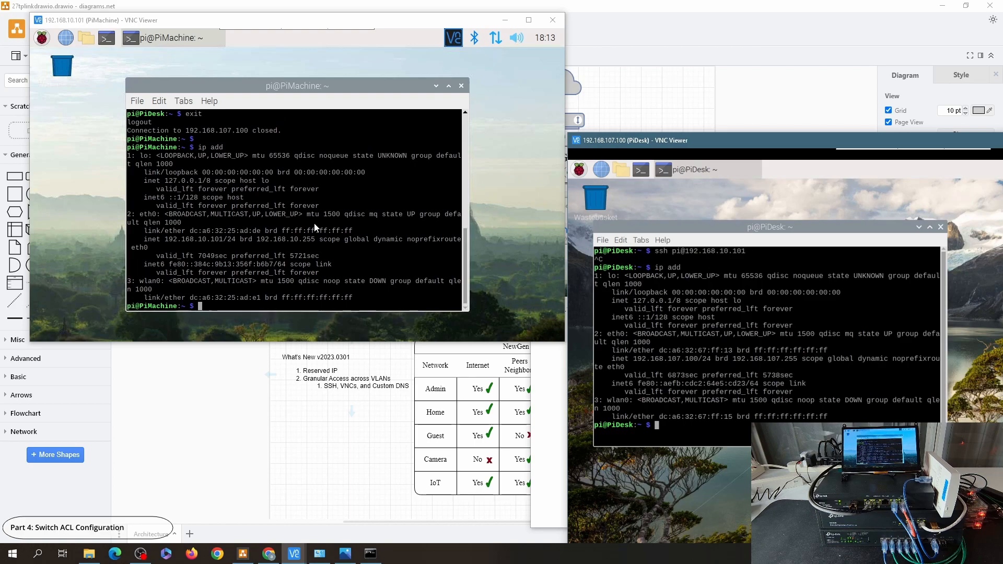
left_click(268, 554)
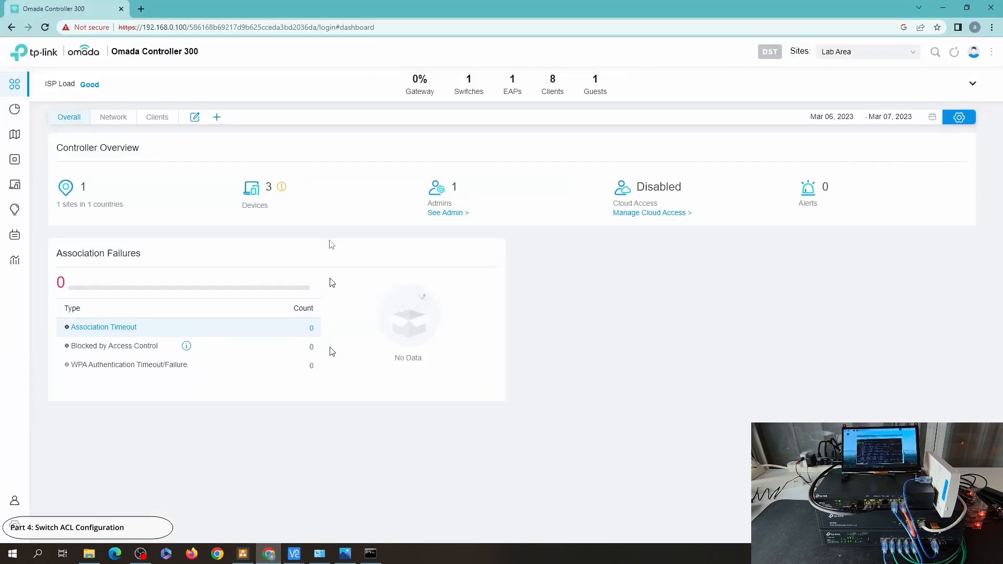
Step: Disable the gateway ACL rule Deny IoT Access to All in the site's network security settings
mouse_move(31, 508)
left_click(53, 524)
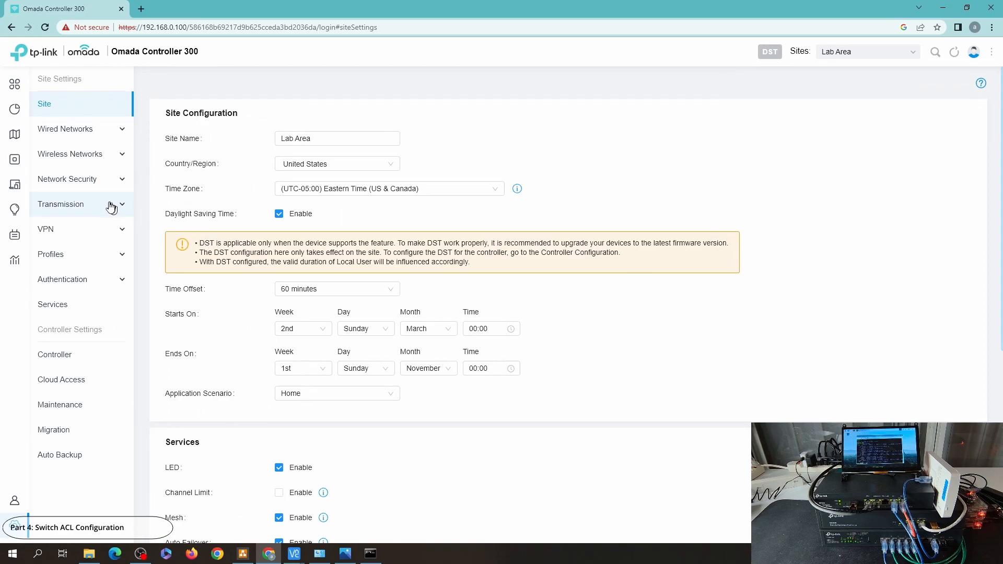
left_click(78, 179)
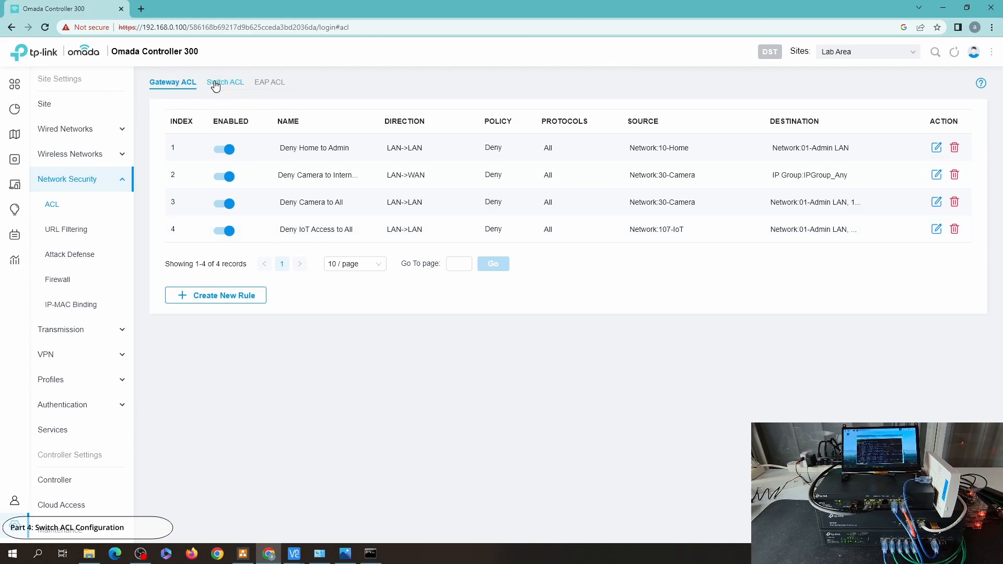
left_click(213, 86)
left_click(285, 86)
left_click(179, 82)
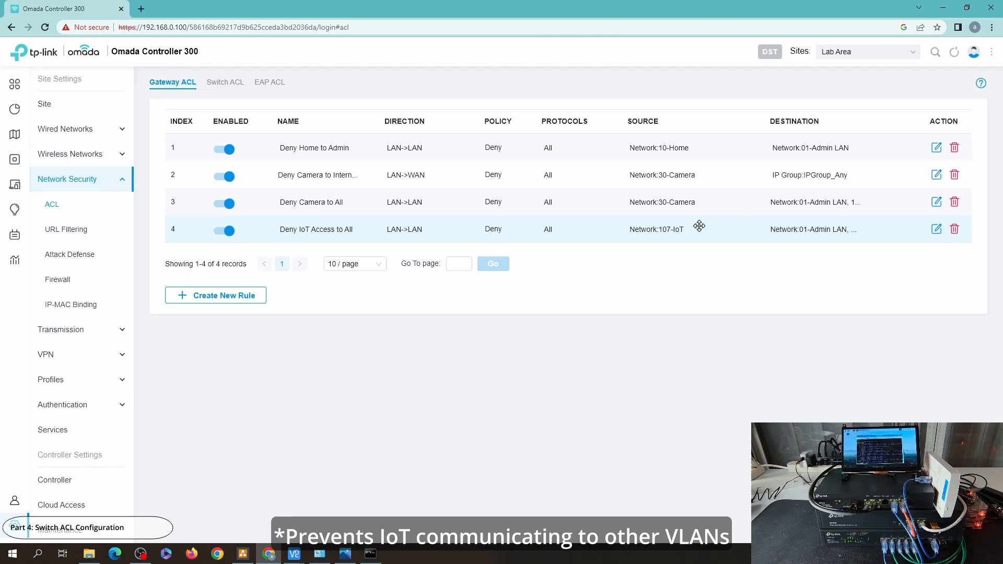
left_click(226, 238)
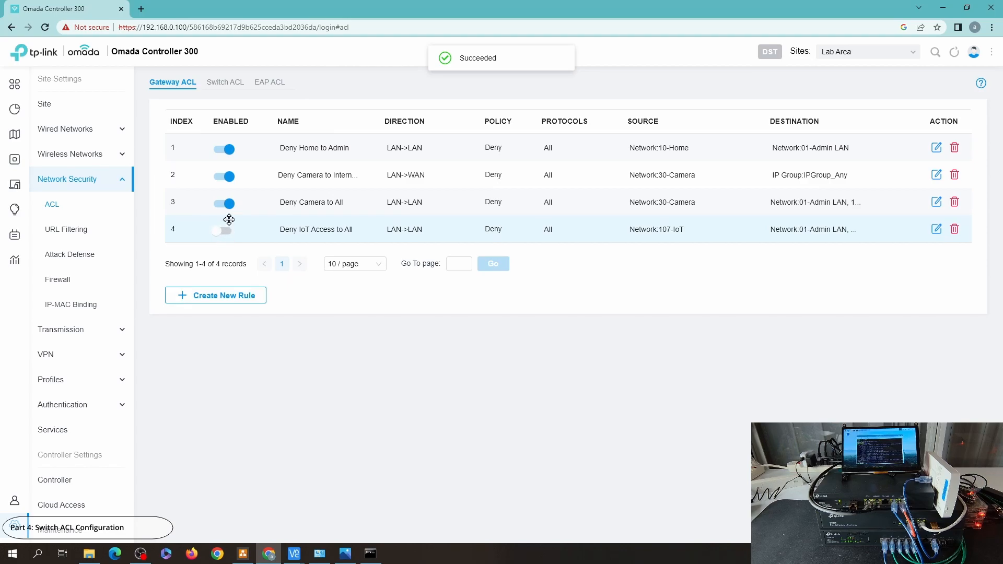
left_click(294, 554)
left_click(293, 513)
mouse_move(294, 554)
left_click(288, 509)
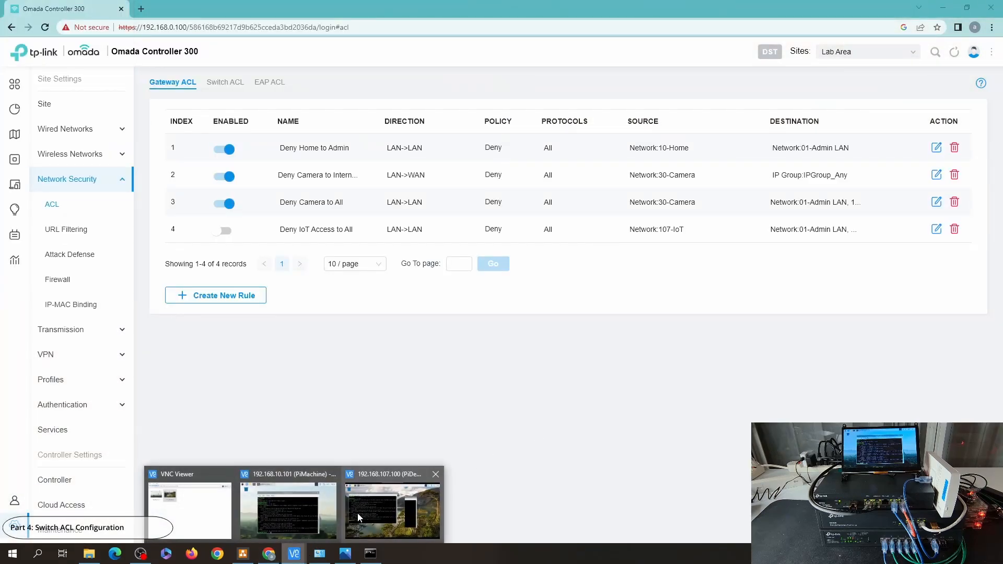
left_click(358, 512)
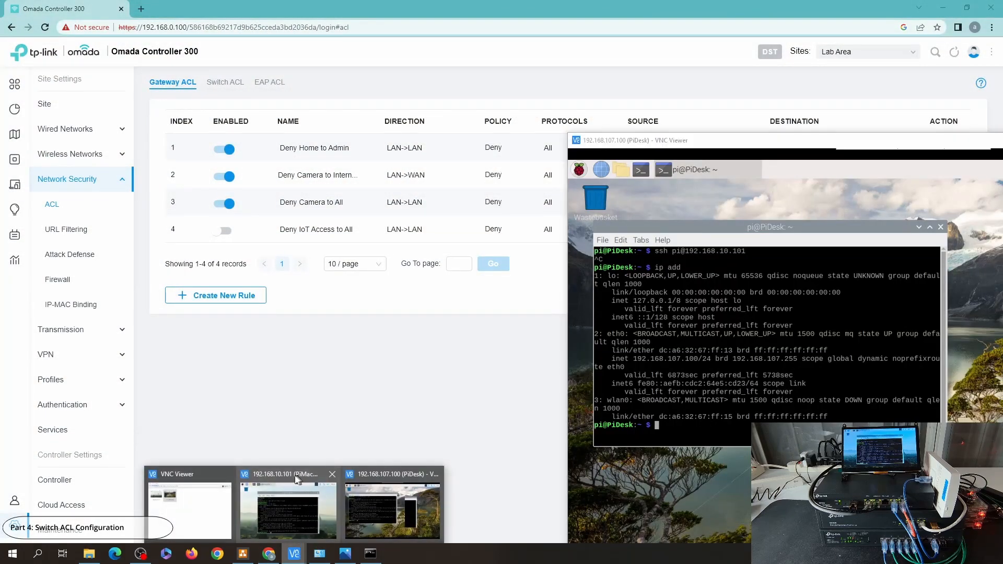
left_click(349, 497)
left_click(717, 378)
key("Up")
key("Up")
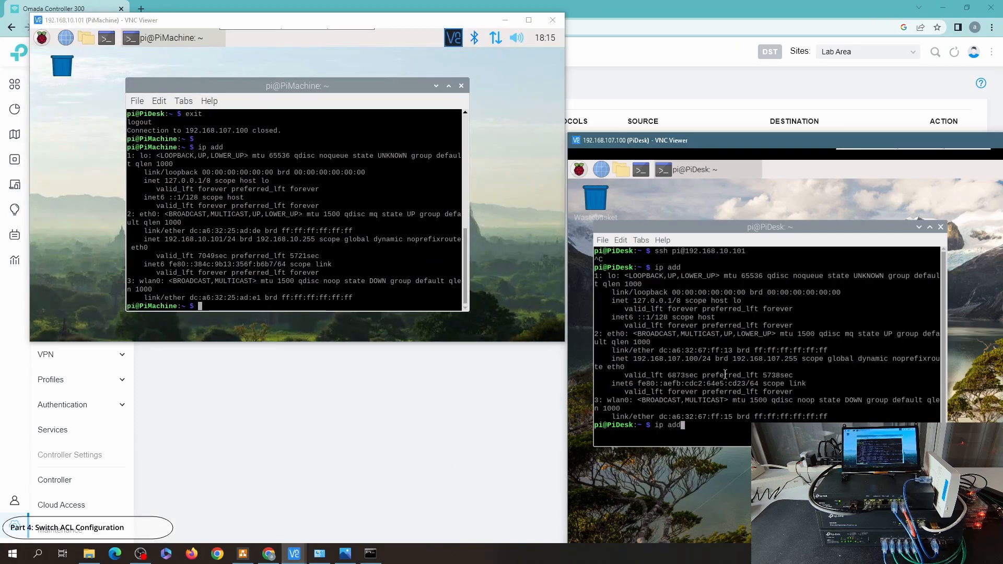
key("Return")
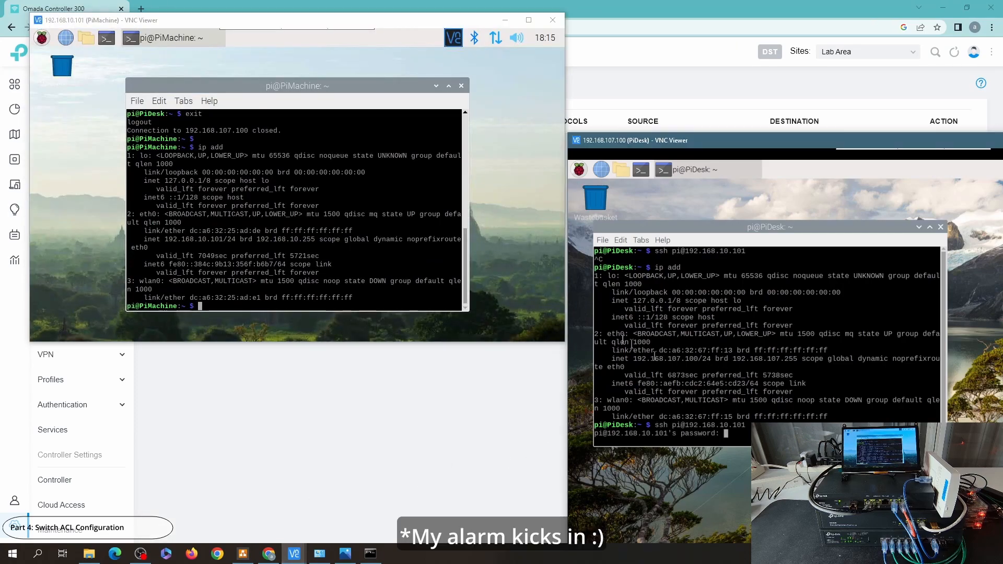
left_click(373, 249)
key("Up")
key("Up")
key("Return")
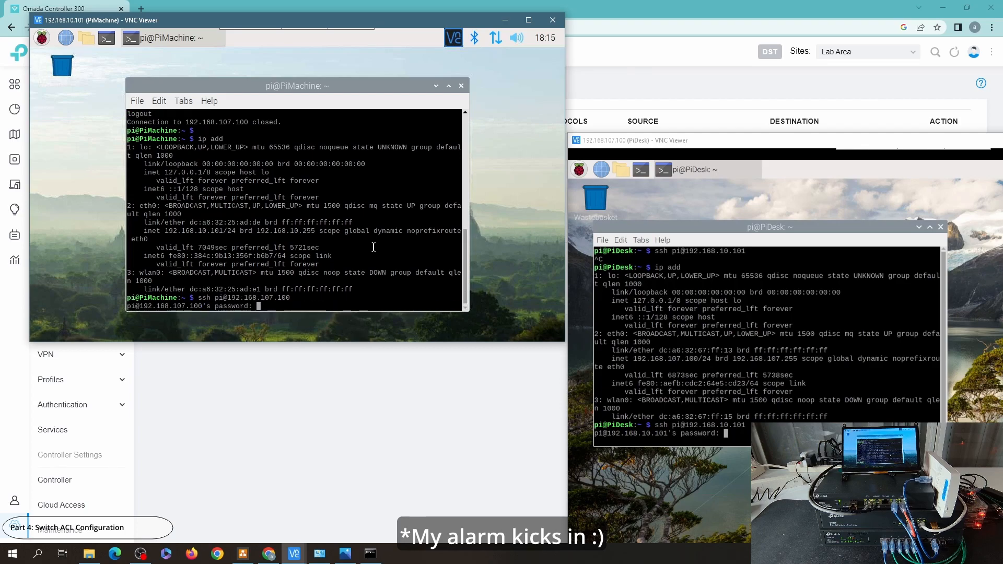
key("ctrl+c")
left_click(646, 340)
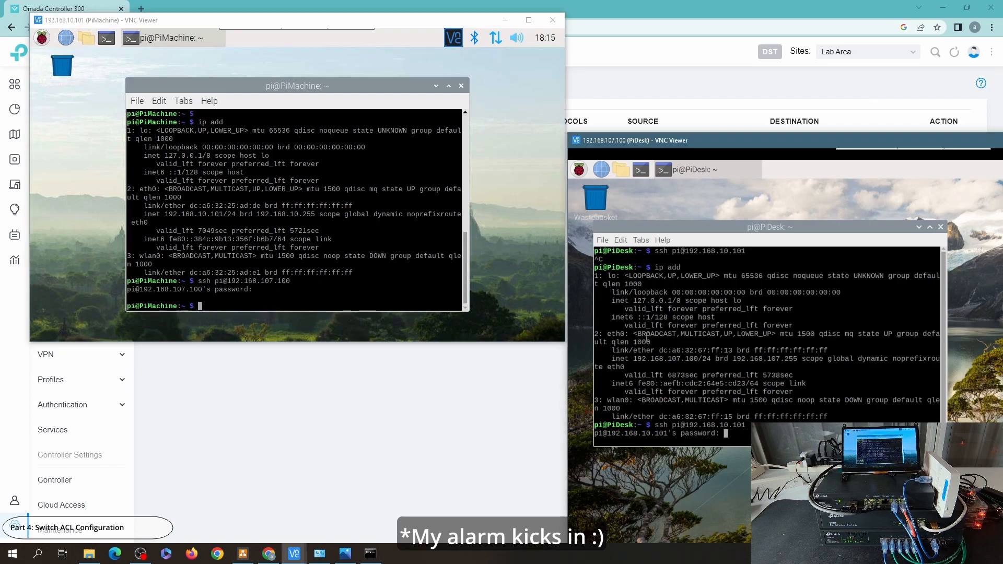
key("ctrl+c")
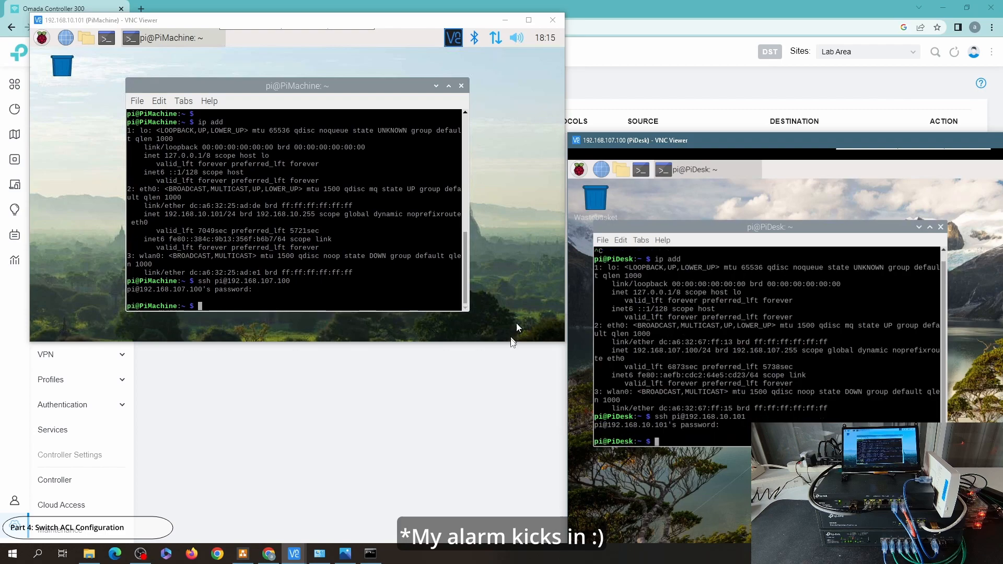
Step: Return to the Omada Controller and start a new switch ACL rule named Deny IoT To All covering all protocols
left_click(492, 395)
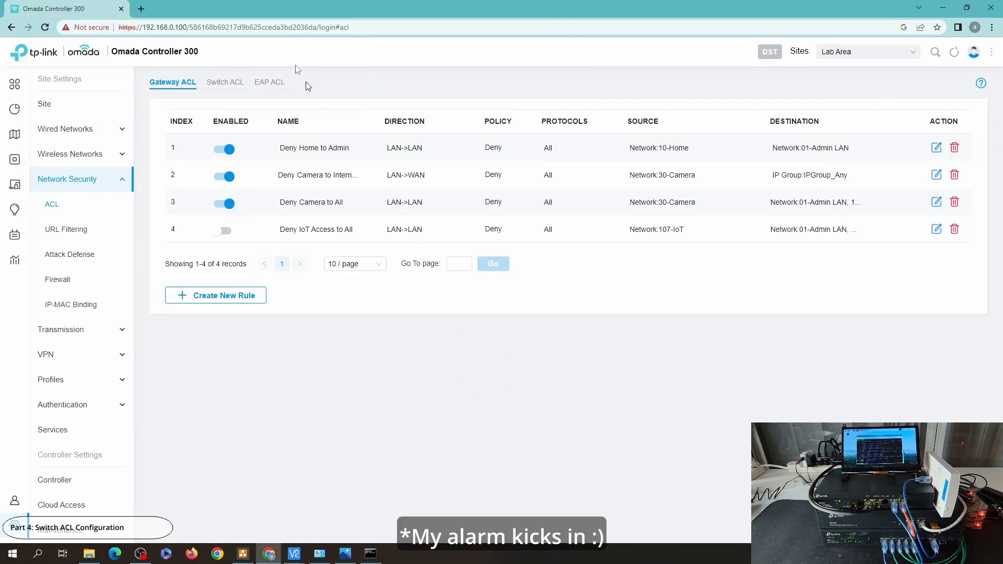
left_click(222, 82)
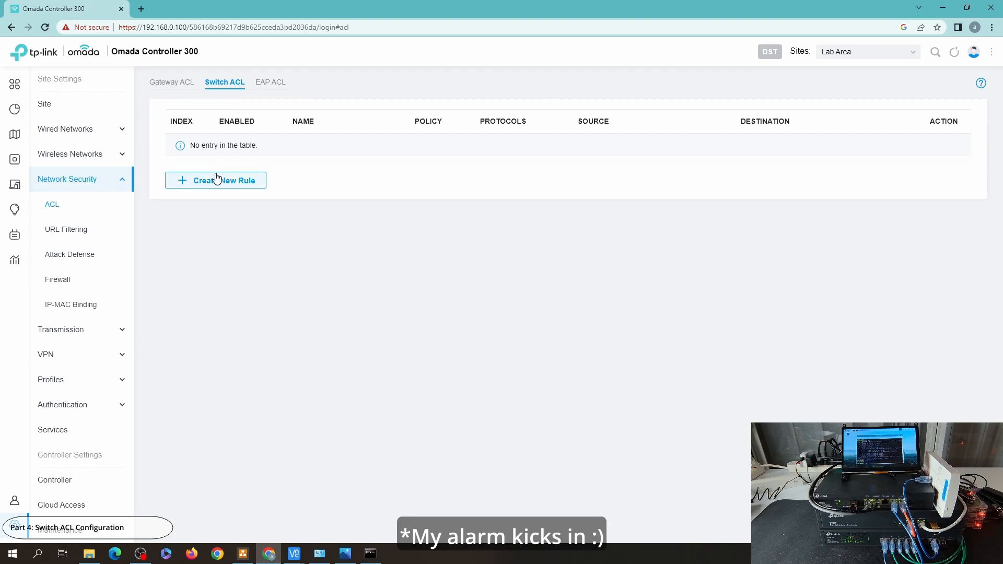
left_click(216, 179)
left_click(304, 140)
type("Deny IoT T")
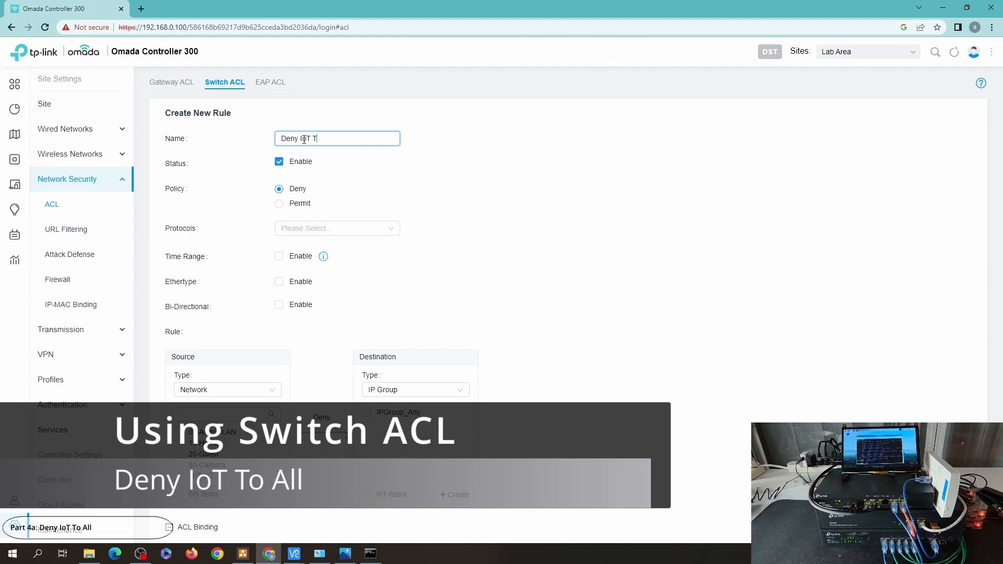
type("o All")
left_click(334, 229)
left_click(300, 351)
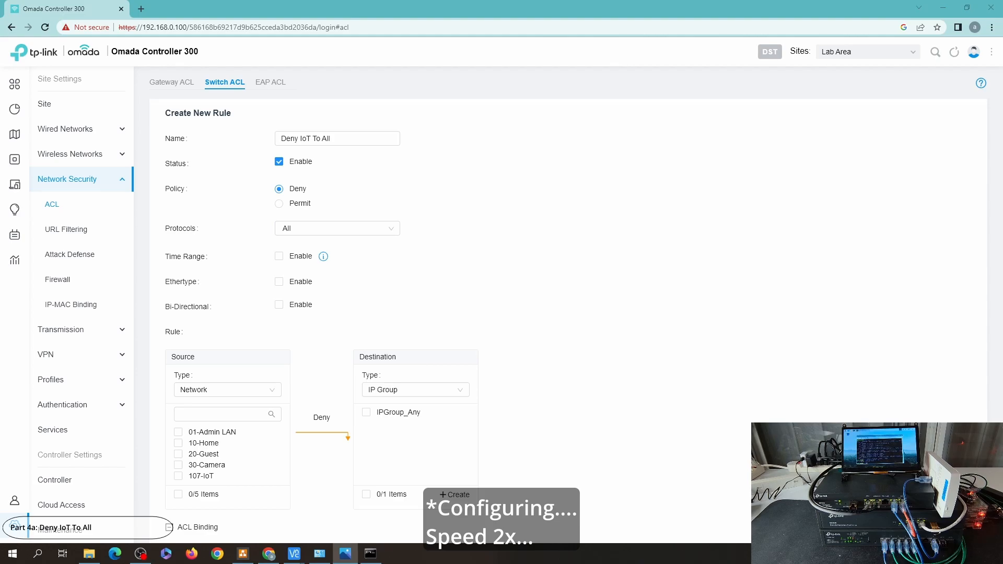
Step: Create the rule with source network 107-IoT and destination networks 01-Admin LAN, 10-Home, 20-Guest and 30-Camera
left_click(199, 476)
left_click(403, 396)
left_click(384, 409)
left_click(396, 432)
left_click(396, 443)
left_click(396, 454)
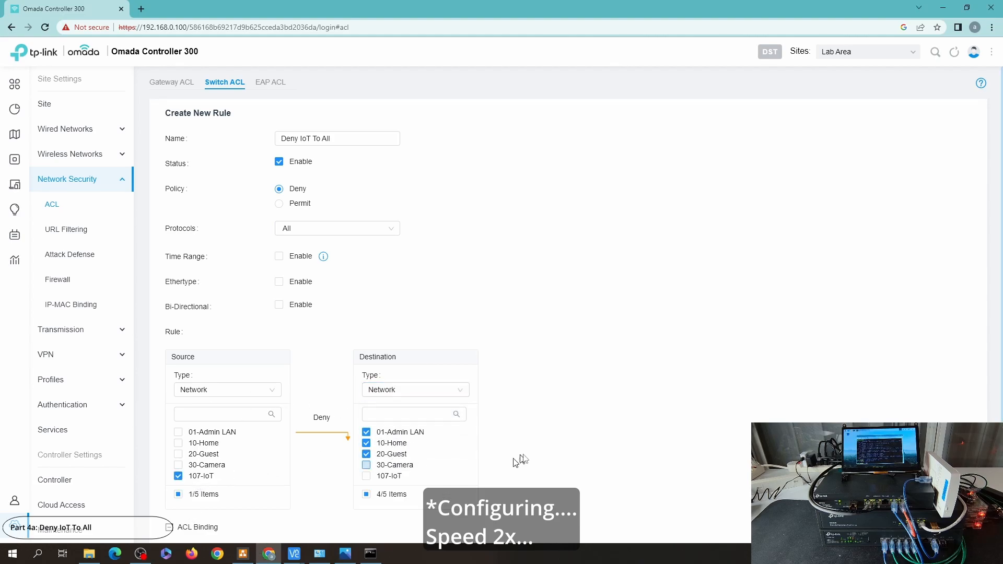
scroll(546, 452, "down", 3)
mouse_move(295, 553)
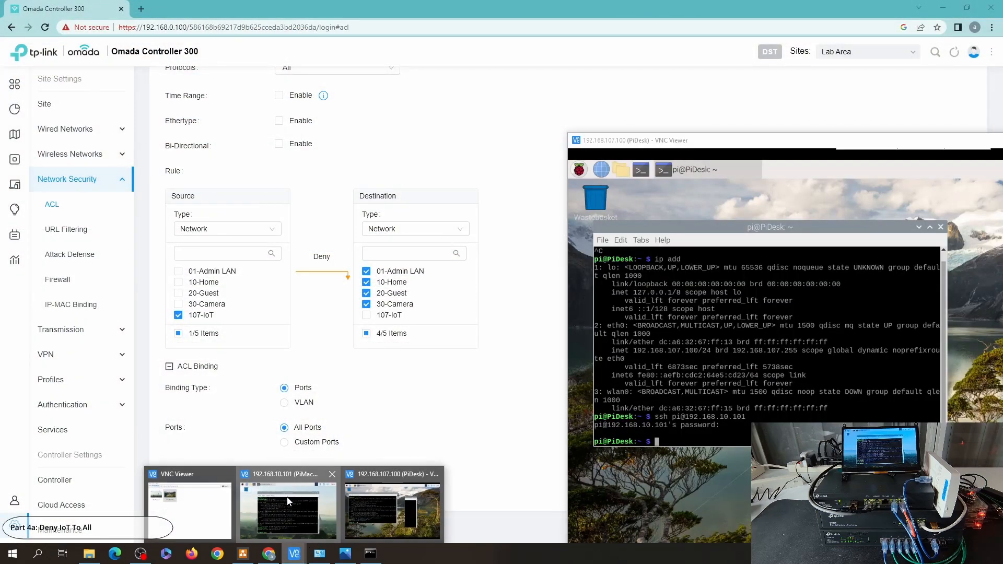
left_click(298, 505)
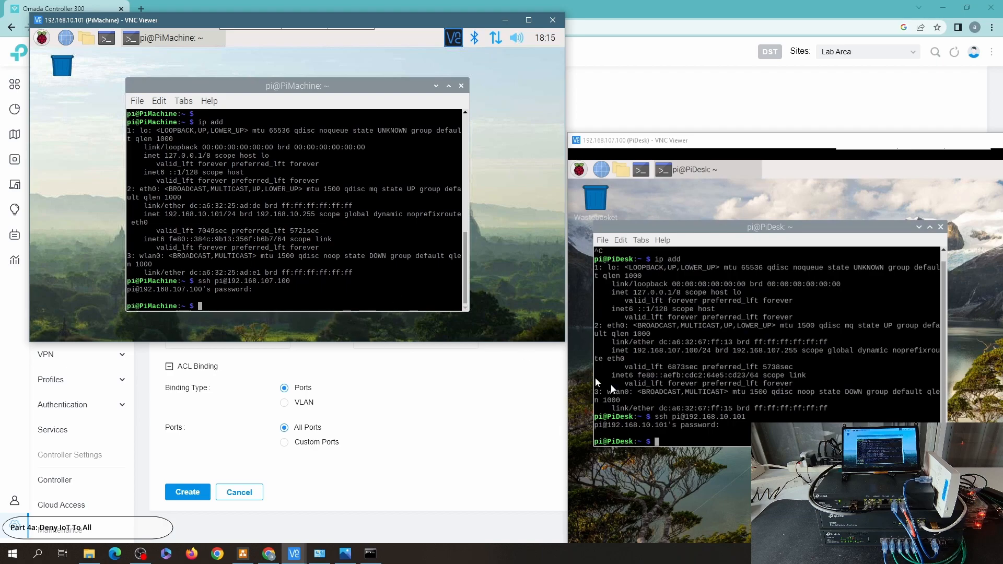
left_click(449, 410)
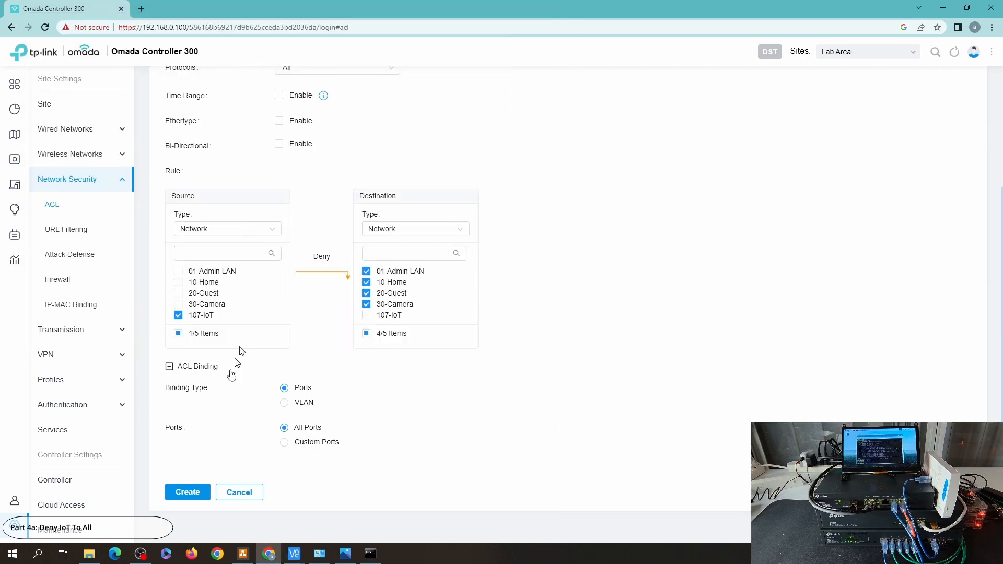
left_click(199, 491)
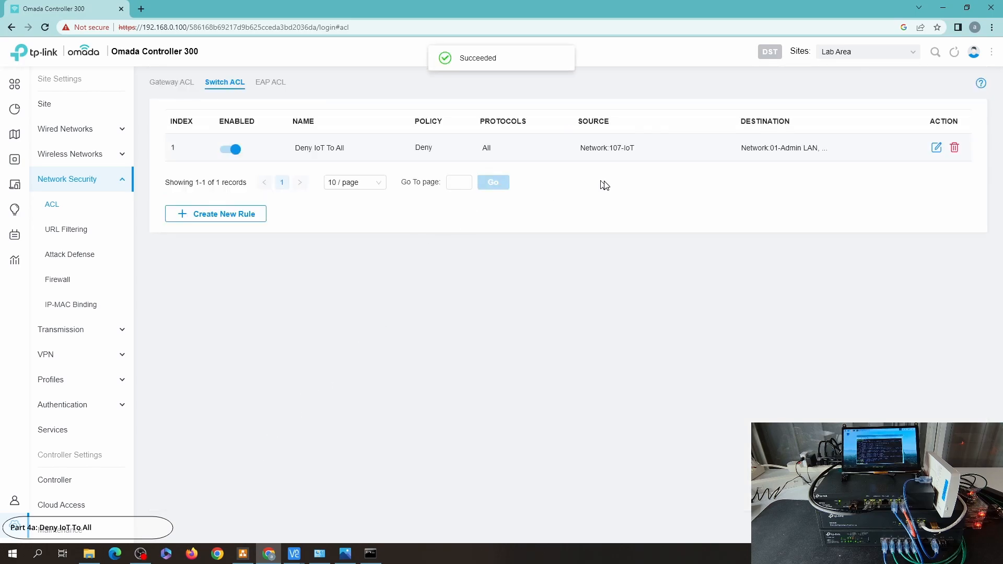
Step: Compare the IoT deny rules in the gateway and switch ACL lists, and check the PiMachine and PiDesk VNC sessions
left_click(171, 83)
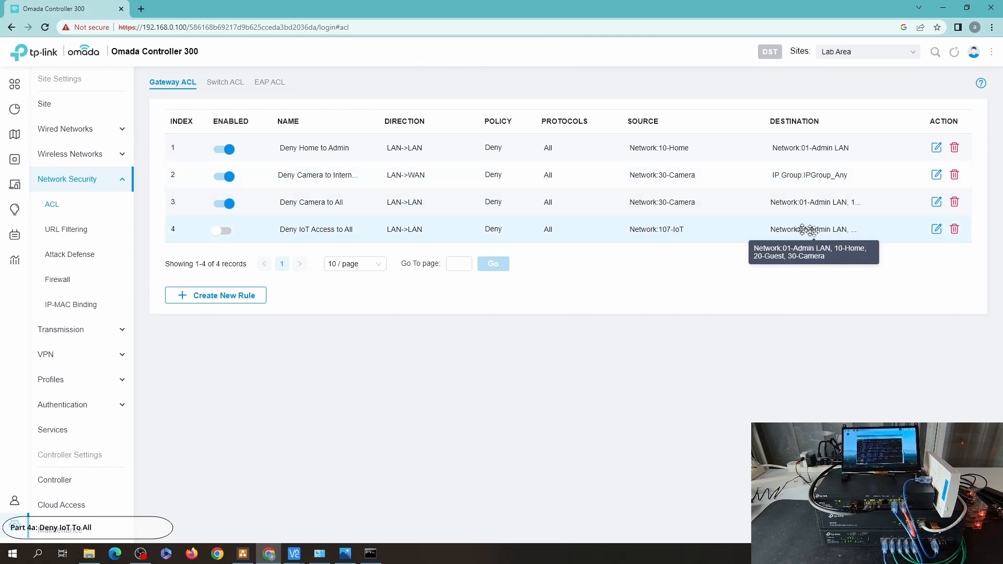
left_click(236, 85)
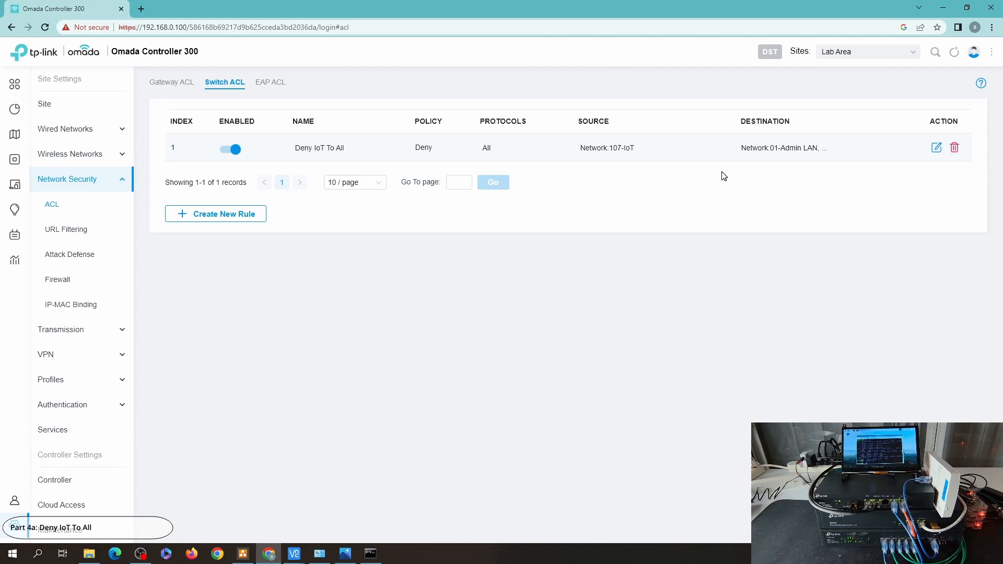
left_click(298, 553)
left_click(291, 510)
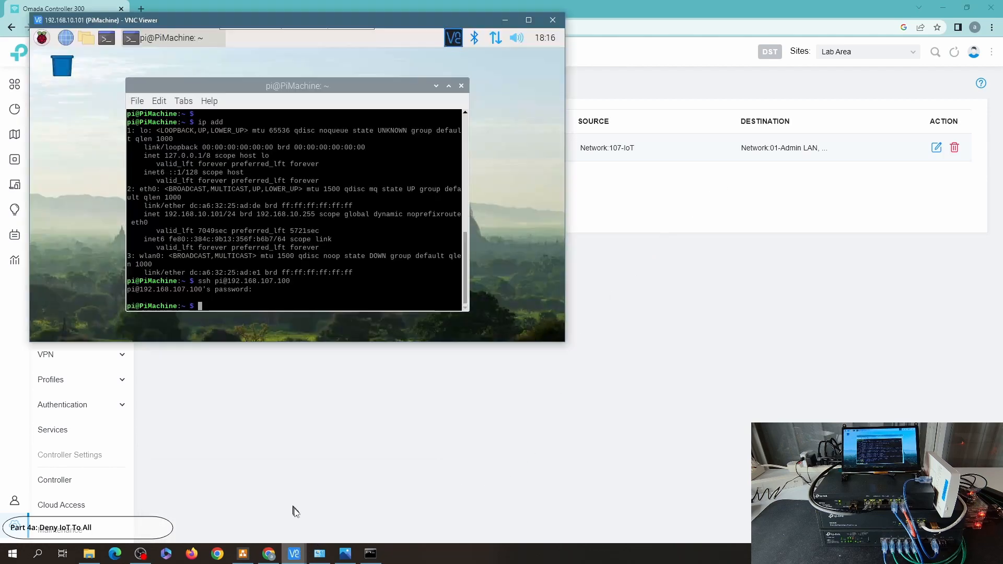
left_click(305, 547)
left_click(380, 503)
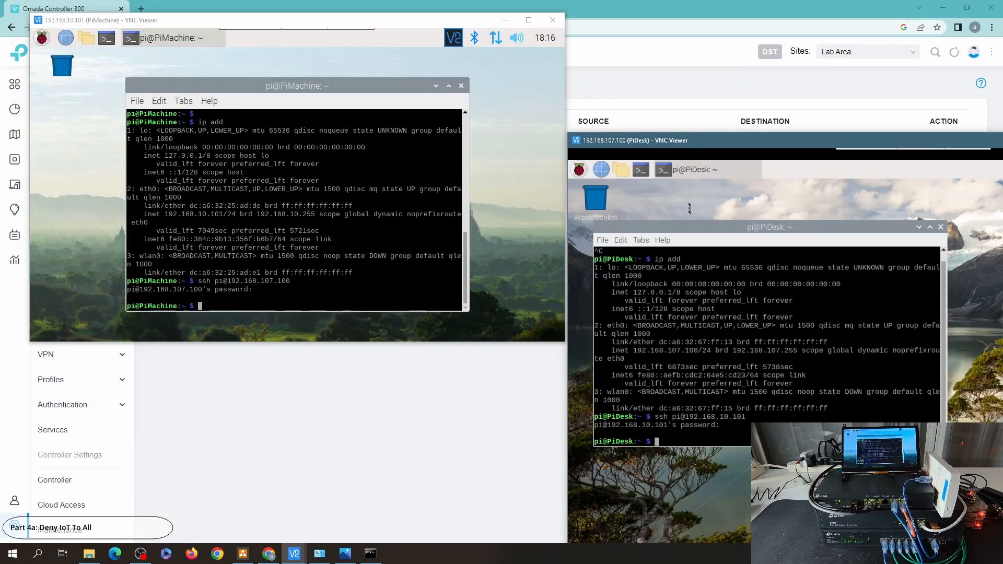
left_click_drag(738, 137, 582, 66)
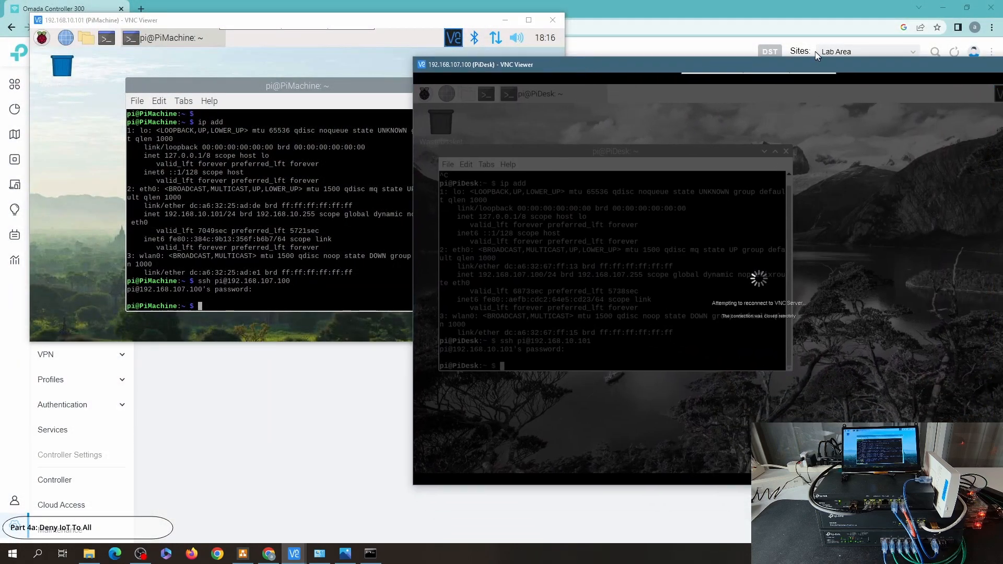
left_click_drag(797, 73, 690, 78)
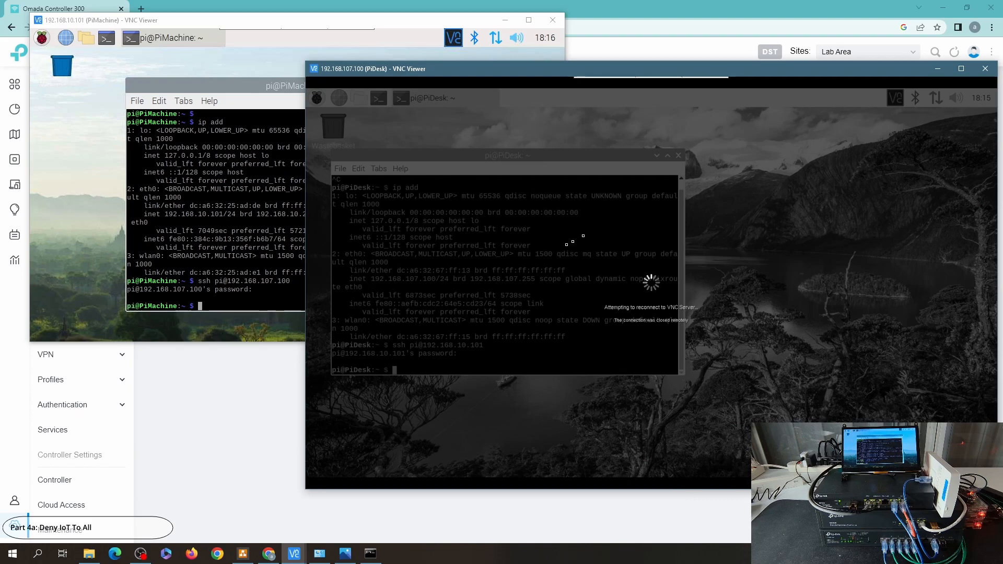
left_click(270, 406)
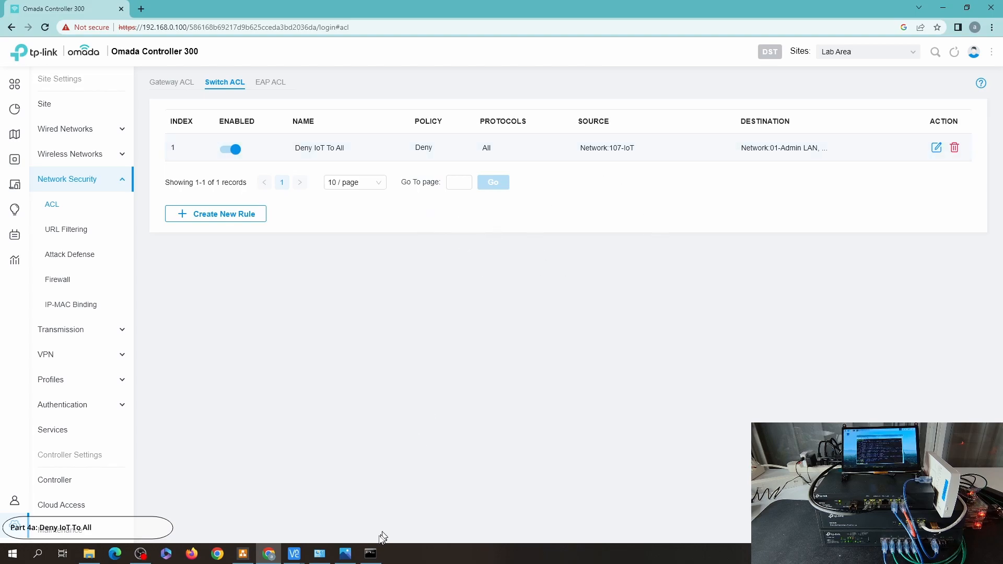
Step: Recheck the PiMachine VNC session and review the gateway and switch ACL lists in the Omada Controller
mouse_move(299, 561)
left_click(327, 513)
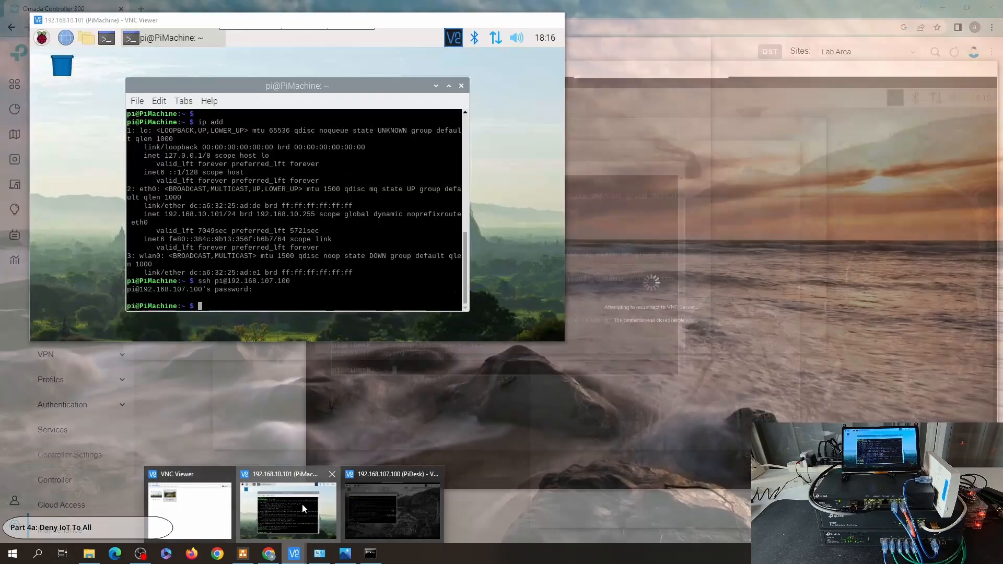
left_click(302, 503)
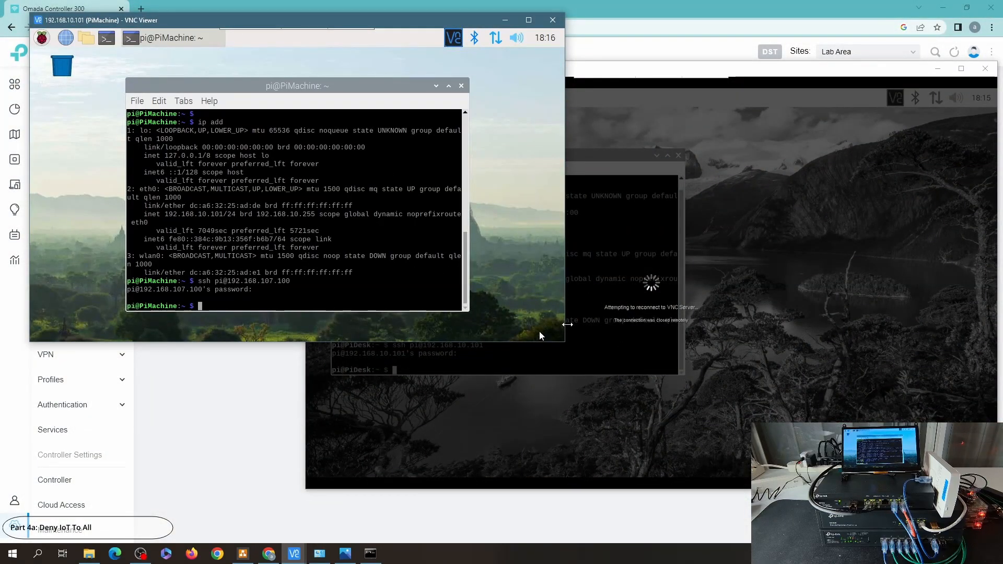
left_click(273, 417)
left_click(174, 83)
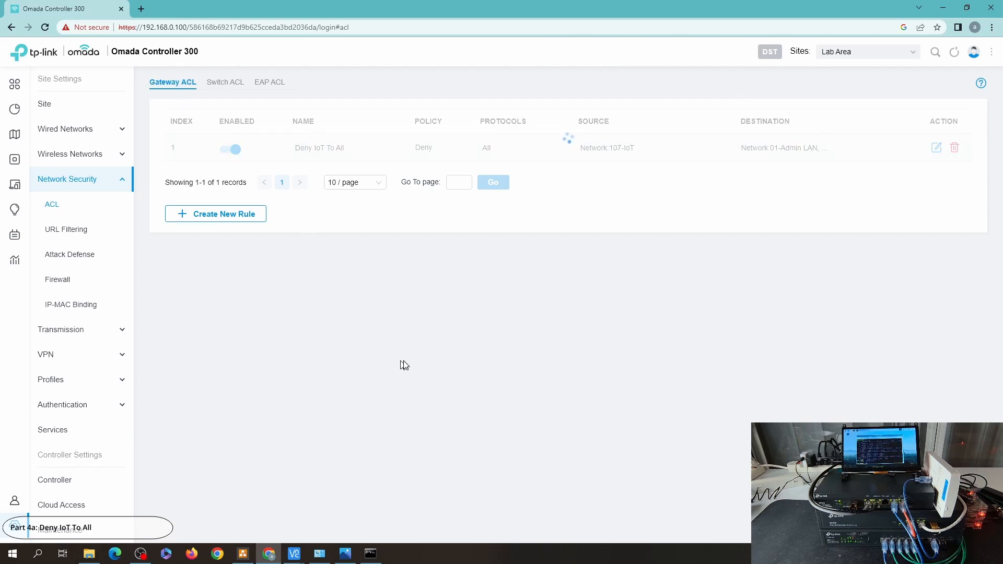
left_click(216, 91)
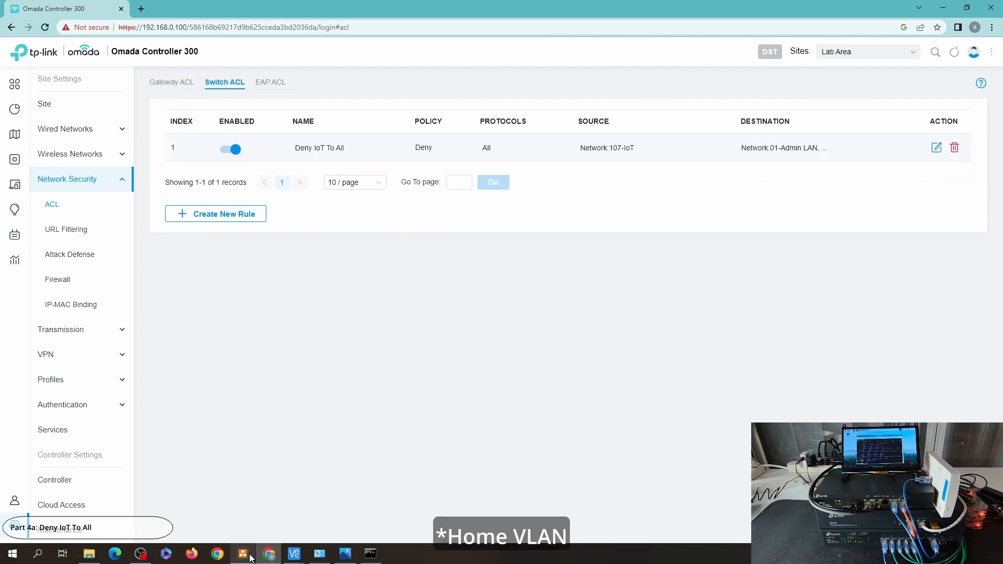
Step: Switch to the network diagram in diagrams.net and connect this computer to the 10-House WiFi network
left_click(243, 553)
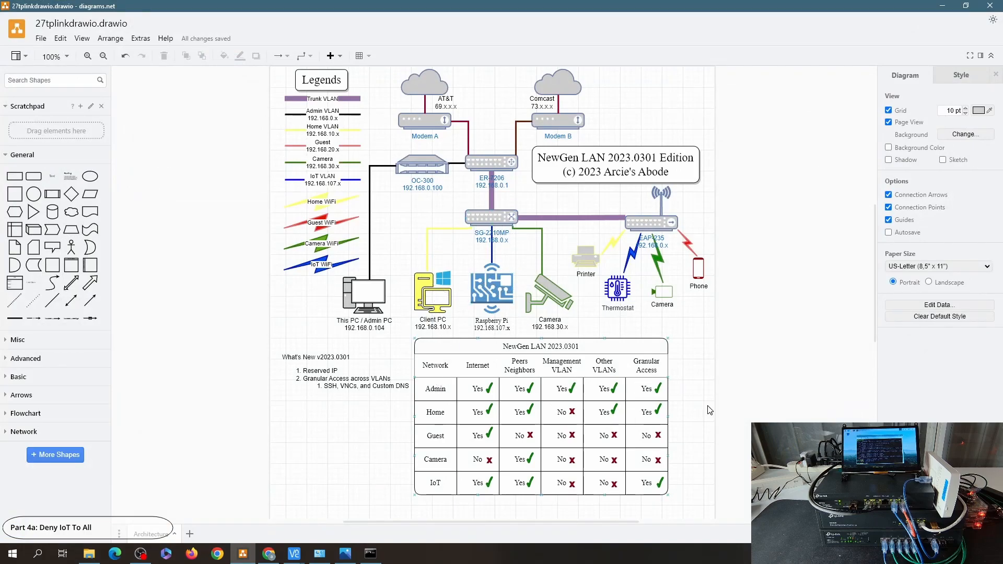
left_click(923, 554)
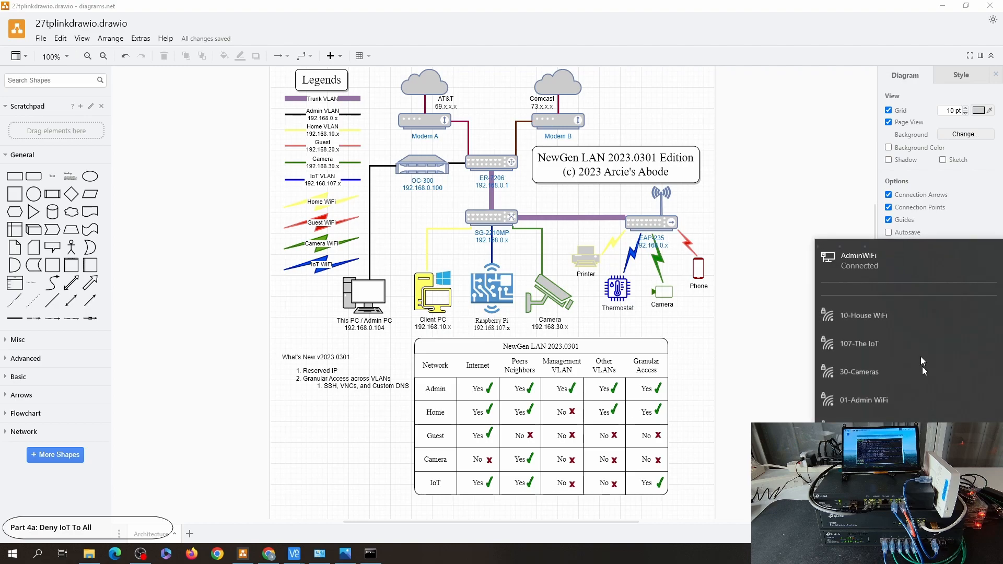
left_click(876, 342)
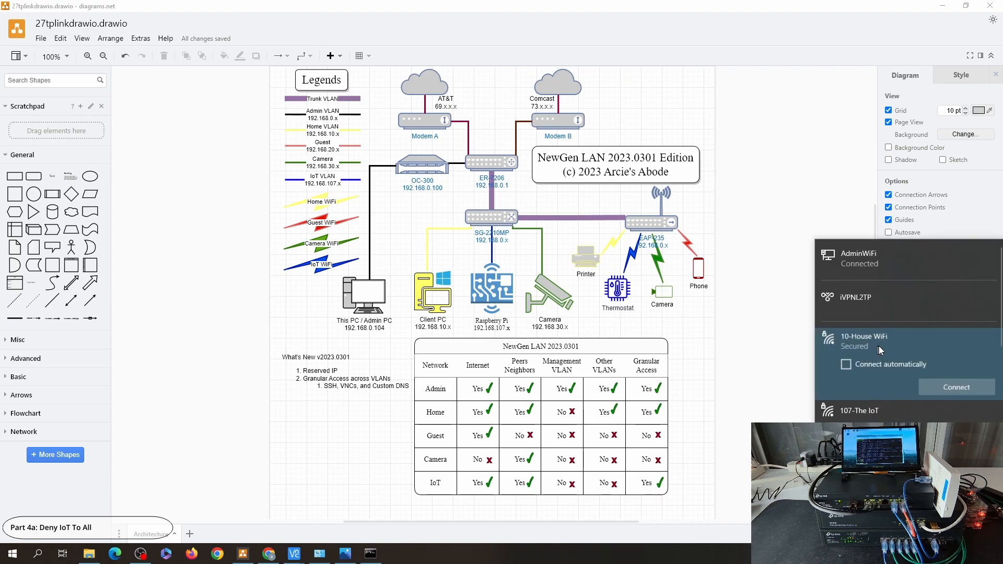
left_click(942, 388)
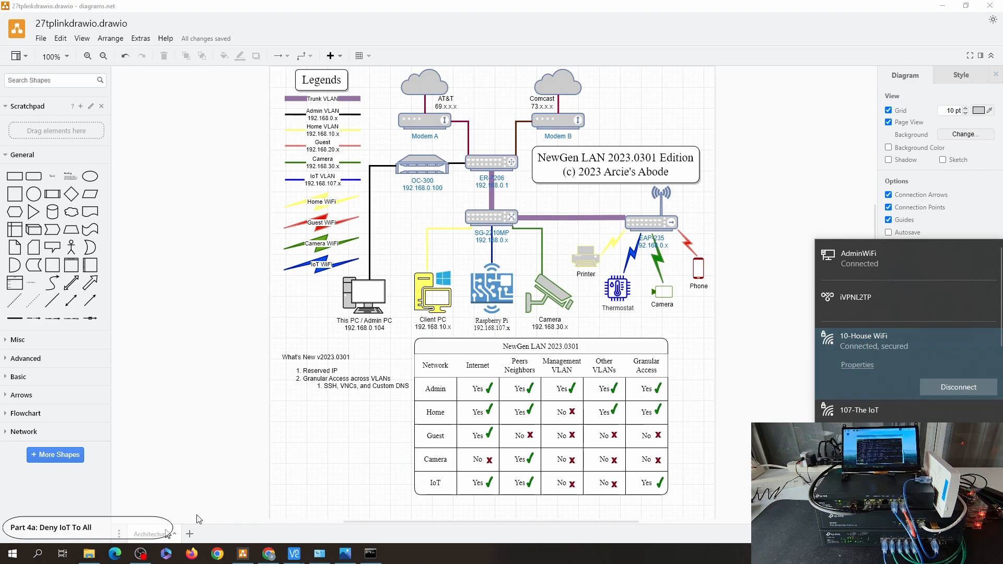
Step: Switch to the Omada Controller and start a switch ACL rule named Permit VNC with policy Permit and protocols All
left_click(269, 554)
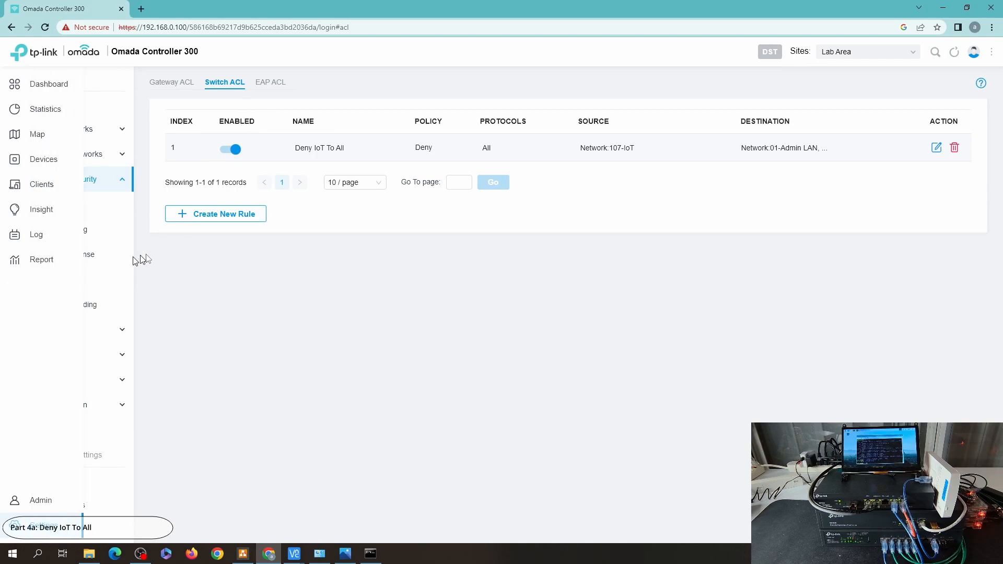
left_click(224, 212)
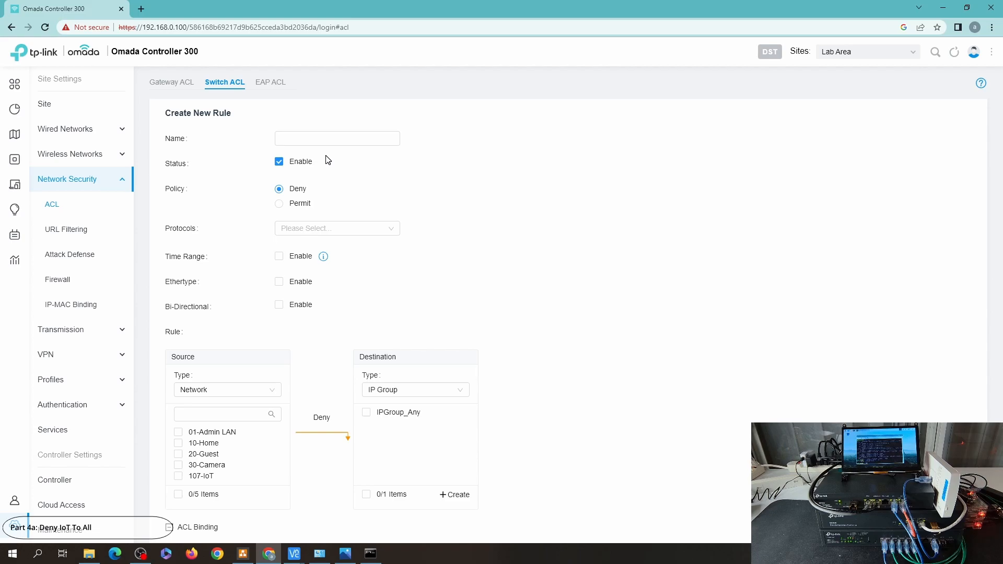
left_click(309, 139)
type("Permit VNC")
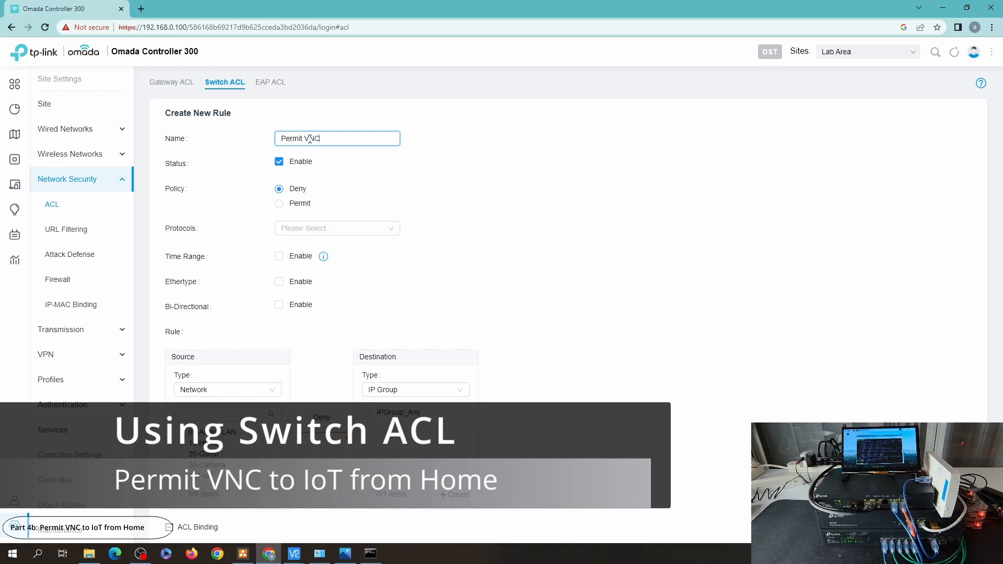
left_click(284, 208)
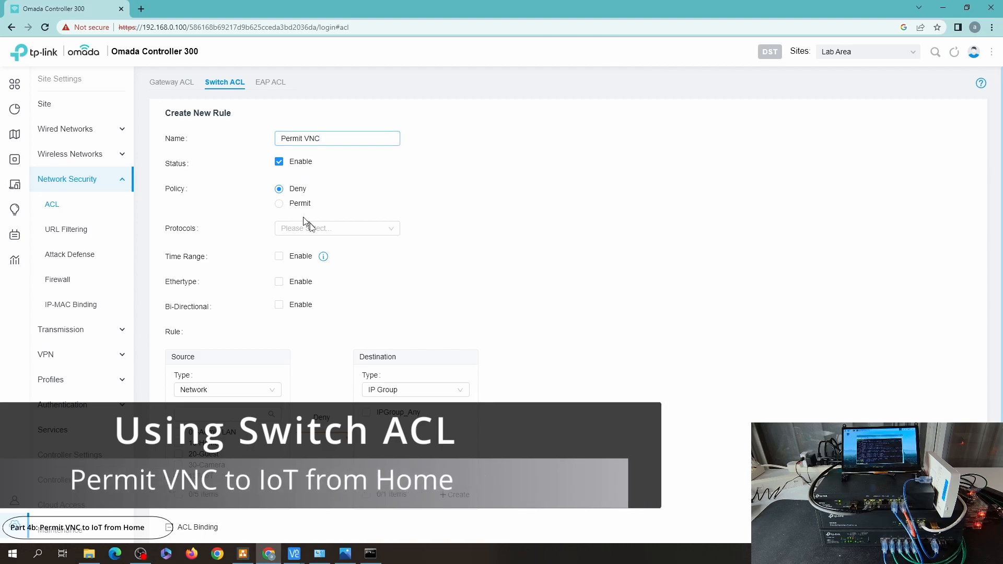
left_click(311, 229)
left_click(319, 357)
left_click(525, 264)
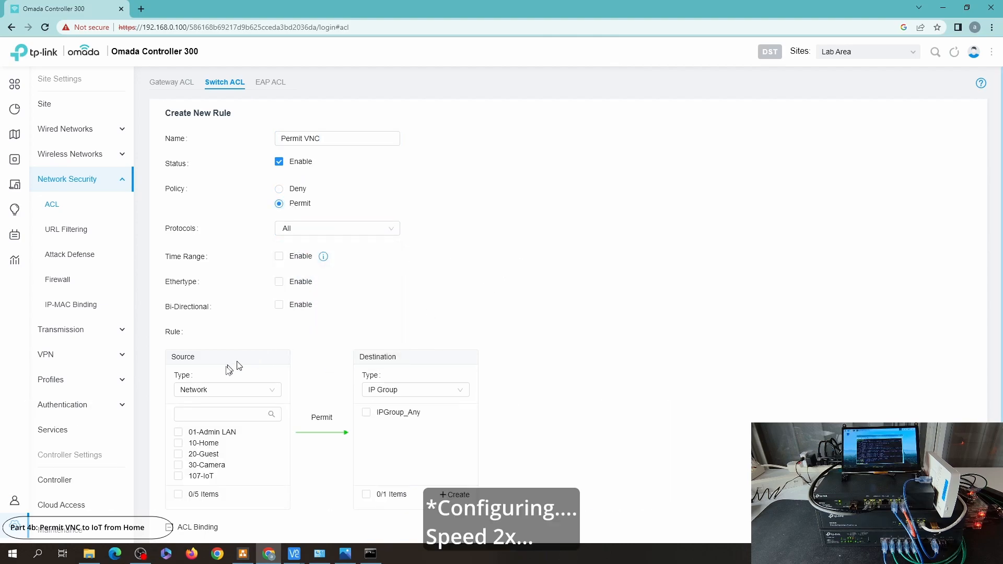
Step: Set the source type to IP-Port Group and create the group IoT VNC Port with a /24 subnet and port 5900
left_click(208, 392)
left_click(209, 442)
left_click(267, 494)
left_click(439, 212)
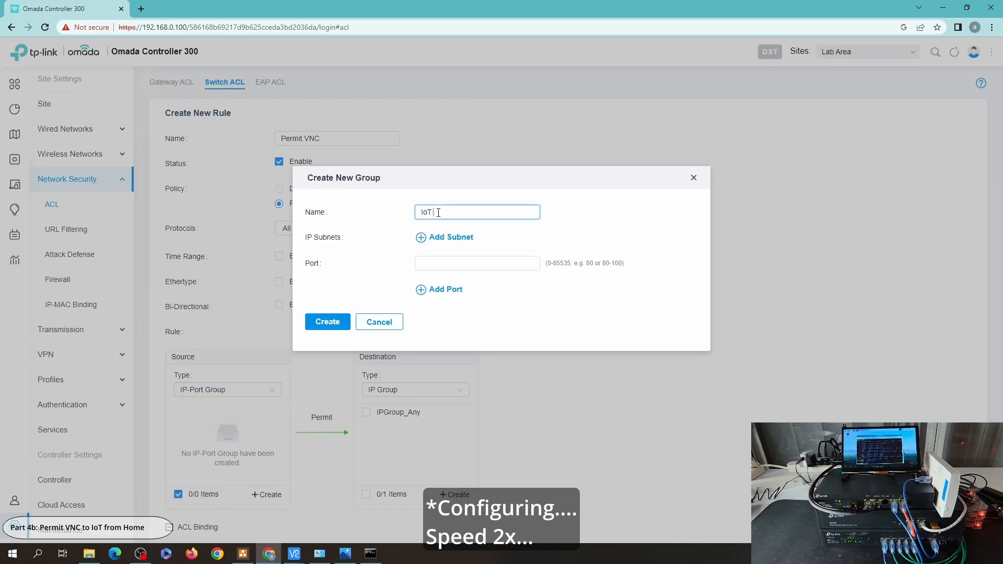
left_click(447, 237)
left_click(435, 239)
type("1/")
type("24")
key("Tab")
type("5900")
left_click(445, 315)
left_click(452, 313)
left_click(328, 374)
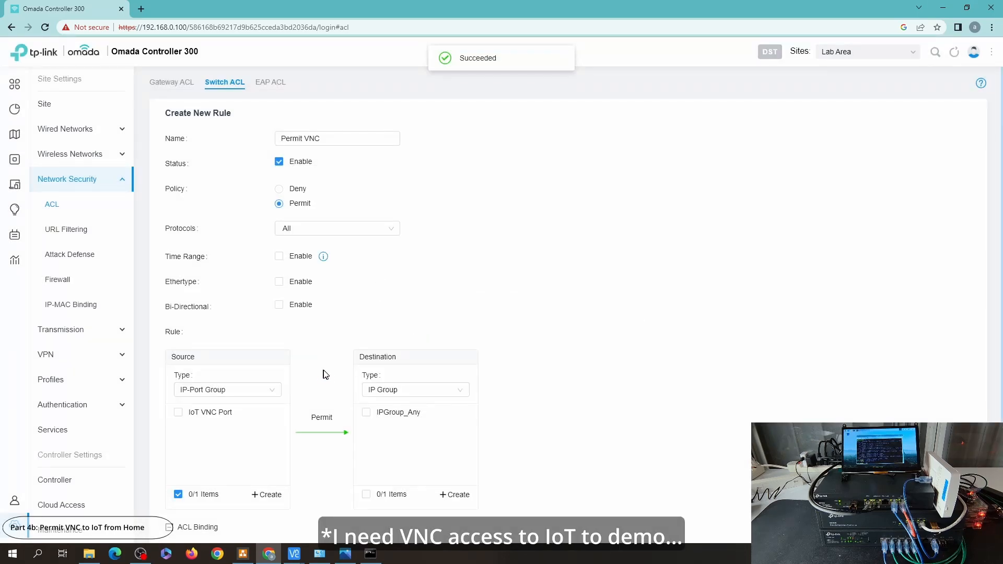
Step: Use IoT VNC Port as source and network 107-IoT as destination, and rename the rule Permit VNC to IoT
left_click(178, 413)
left_click(398, 391)
left_click(384, 407)
left_click(388, 476)
left_click(352, 141)
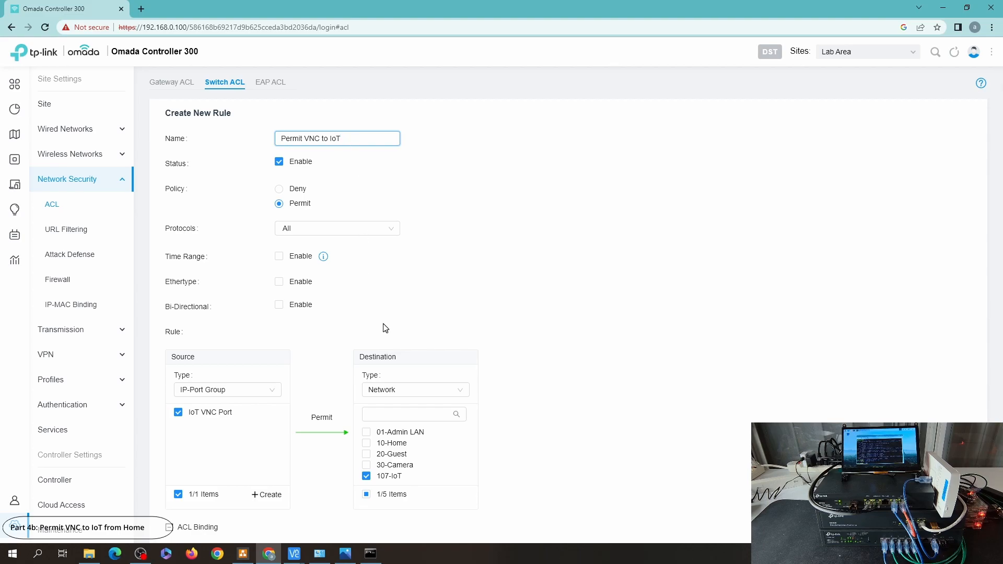
Step: Replace the destination network 107-IoT with 10-Home and create the rule
left_click(381, 444)
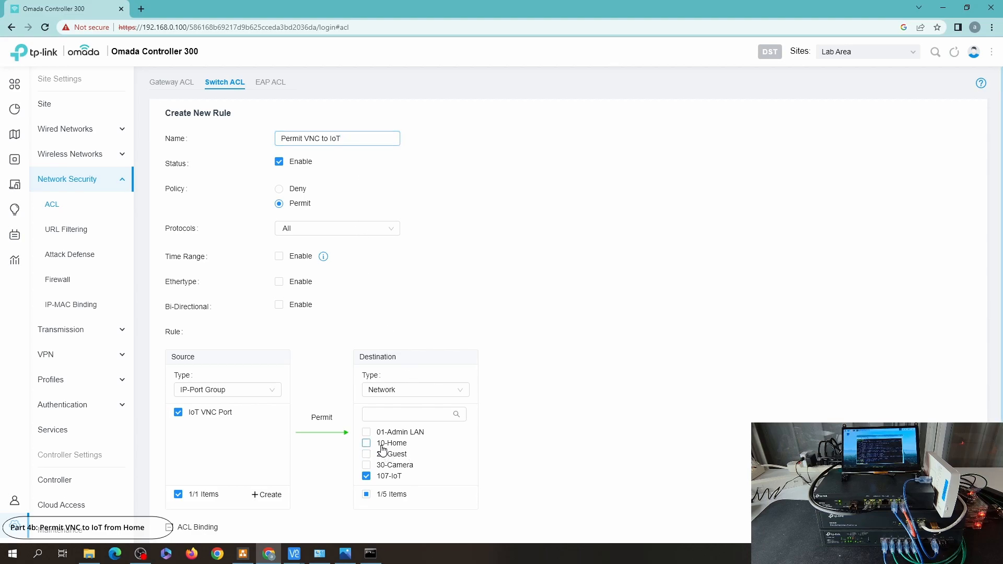
left_click(367, 477)
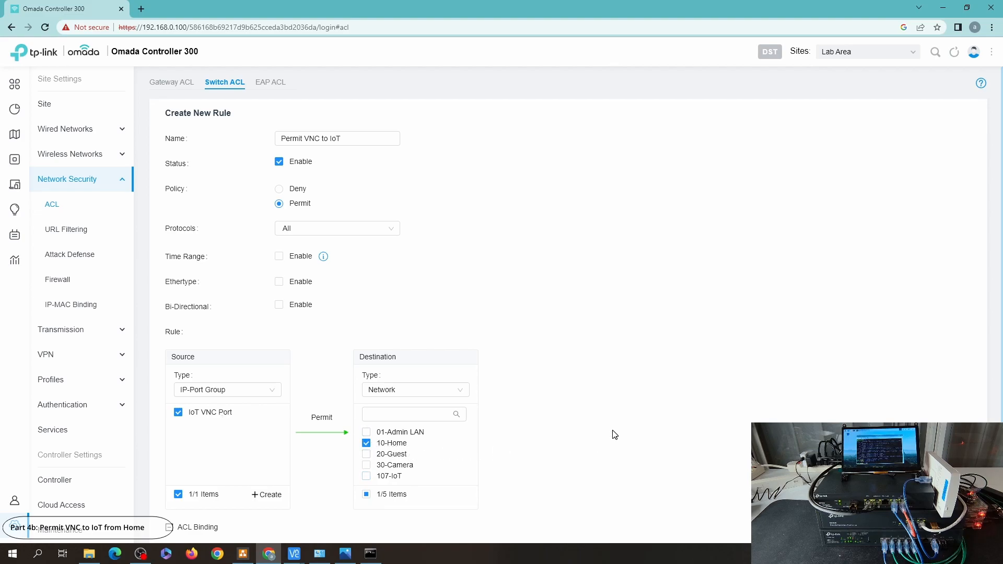
scroll(564, 442, "down", 3)
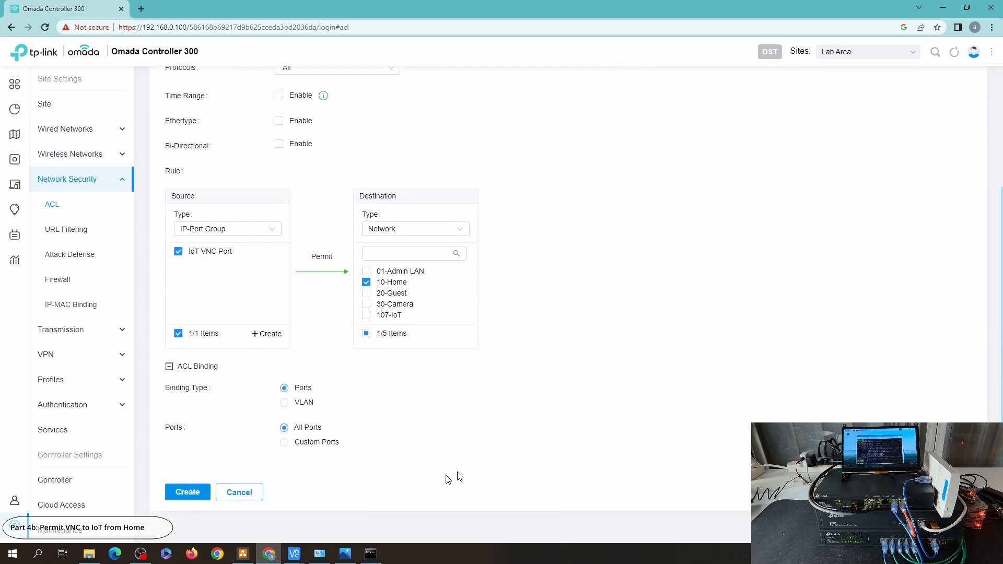
left_click(197, 493)
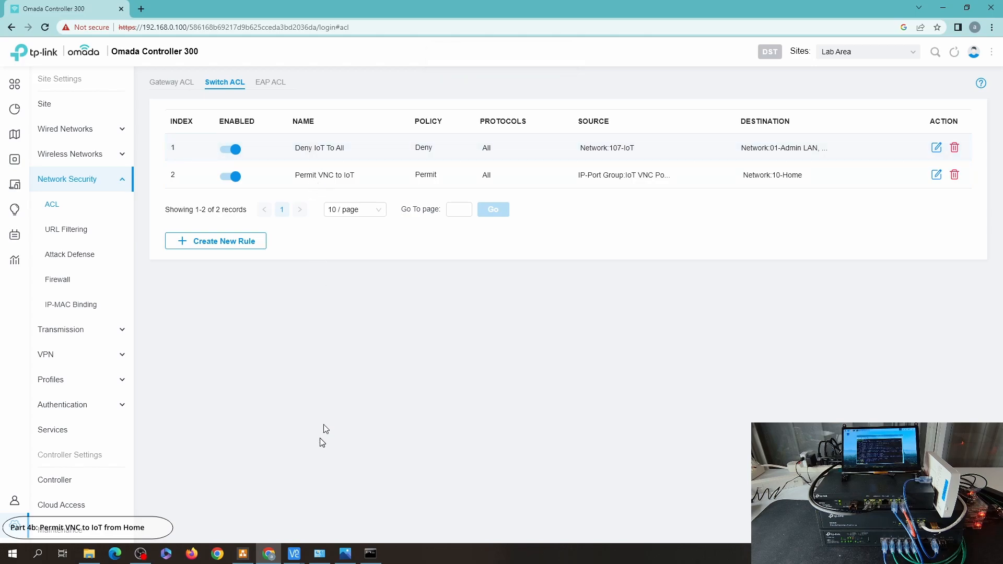
Step: Switch to VNC Viewer and try to connect to 192.168.107.100, stopping the connection attempt
mouse_move(301, 560)
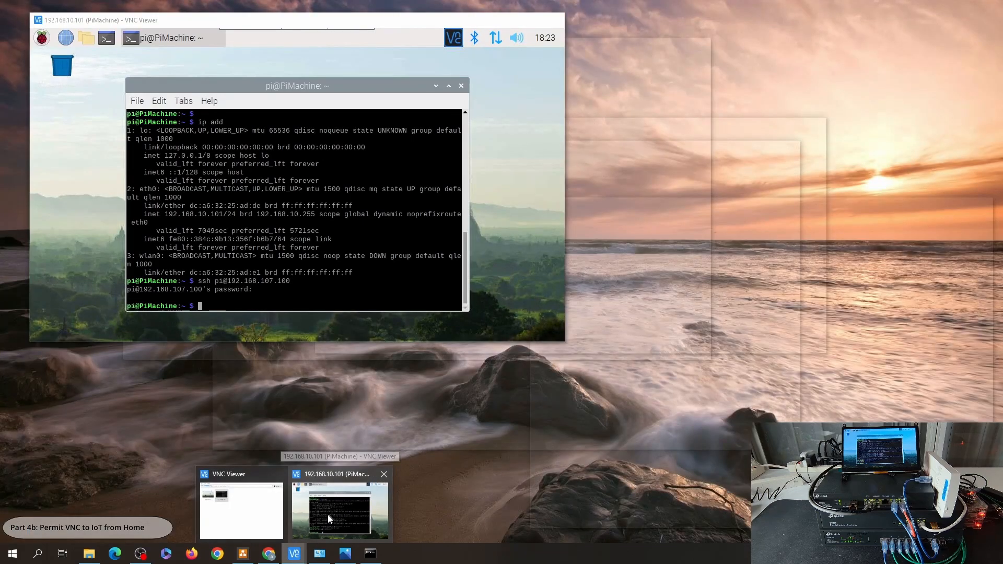
left_click(327, 515)
mouse_move(294, 554)
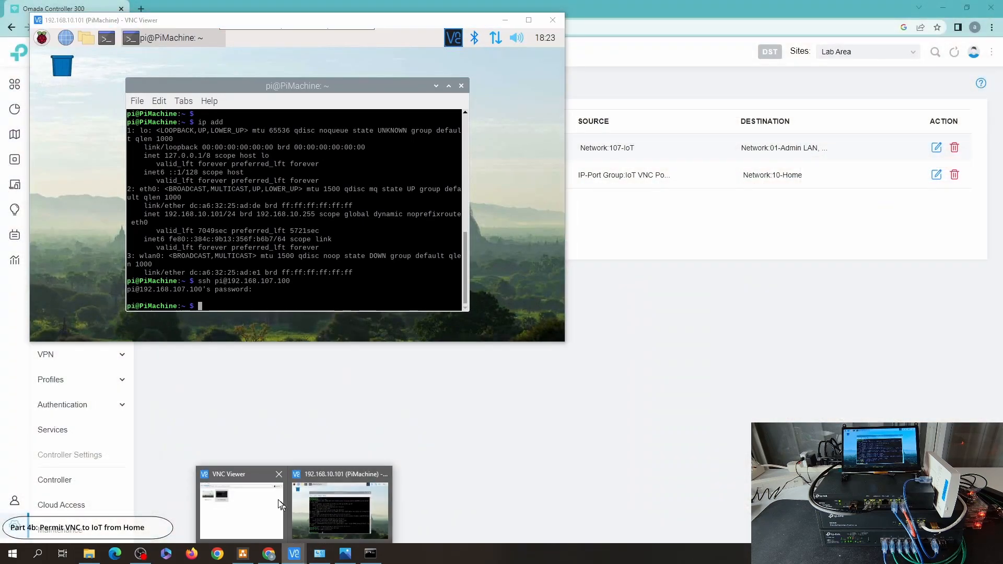
left_click(291, 493)
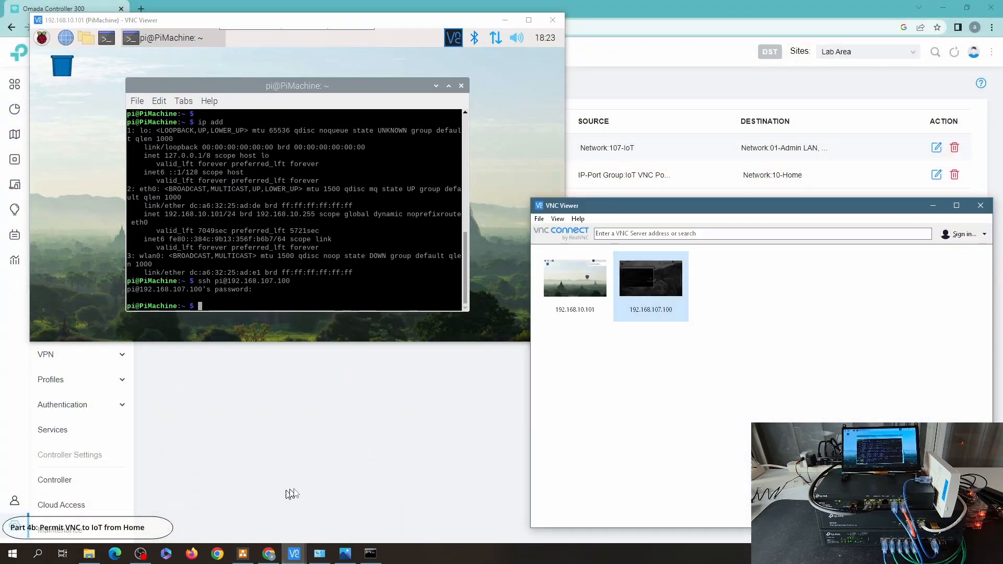
double_click(656, 288)
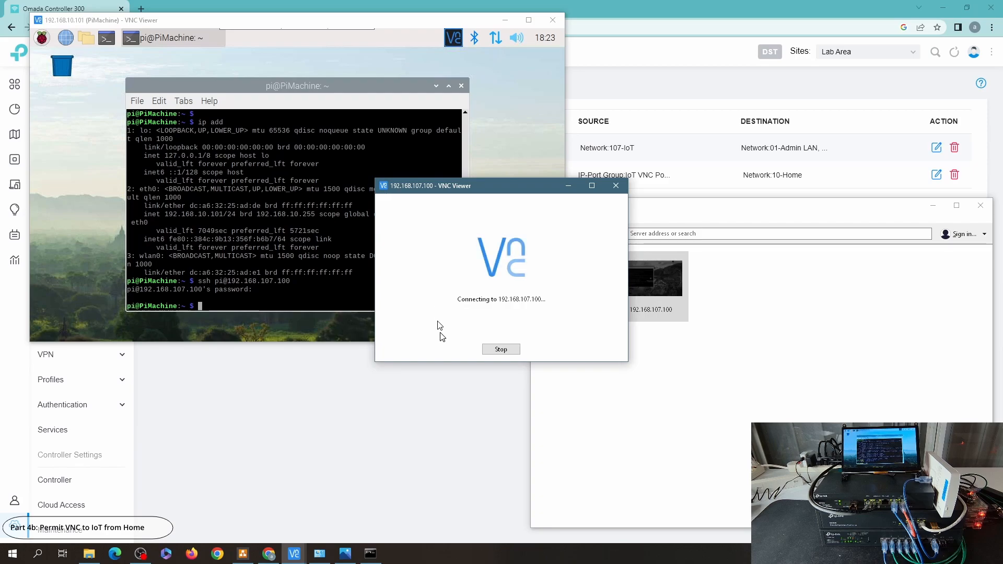
left_click(510, 349)
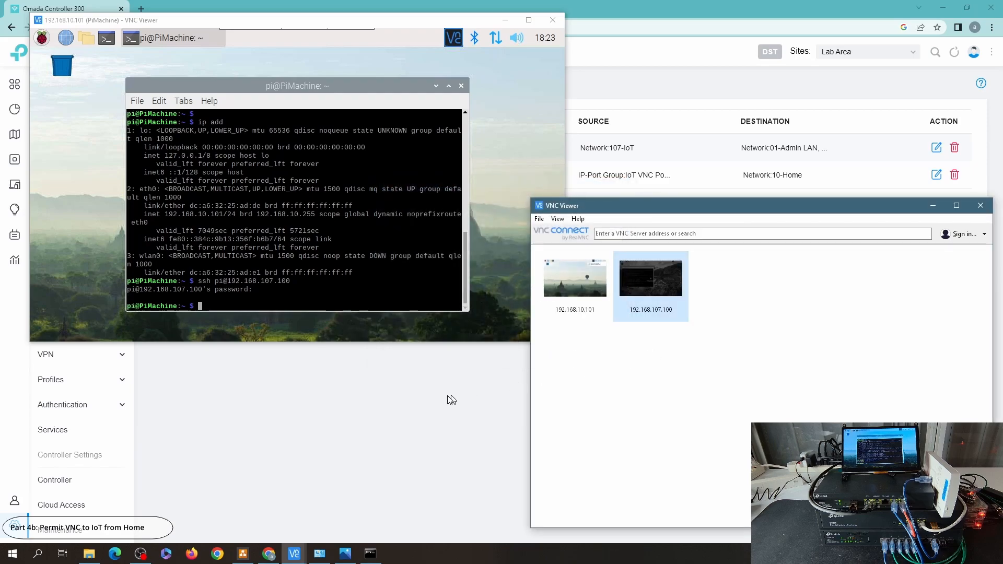
Step: Return to the switch ACL list and move Deny IoT To All below Permit VNC to IoT
left_click(449, 355)
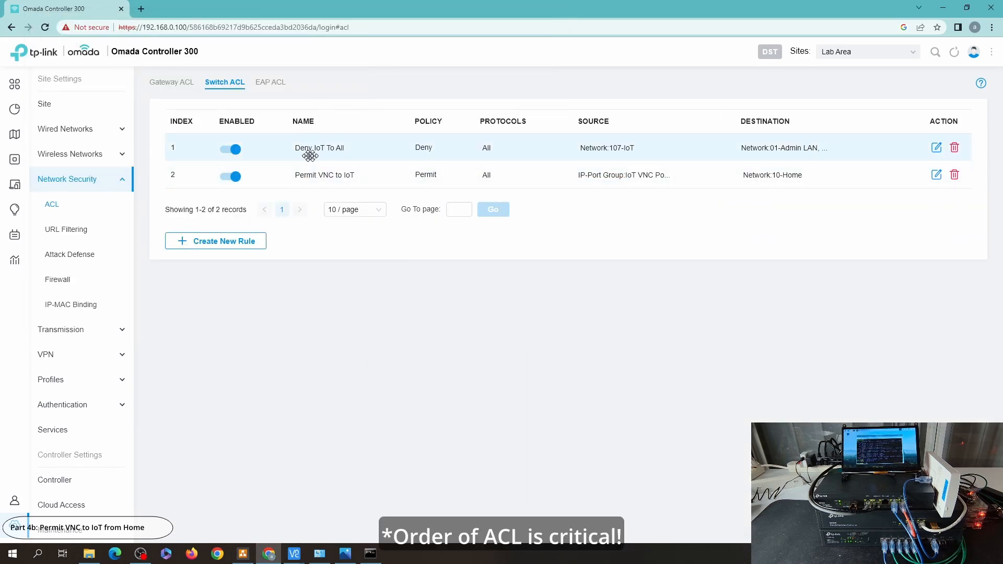
left_click_drag(319, 148, 454, 157)
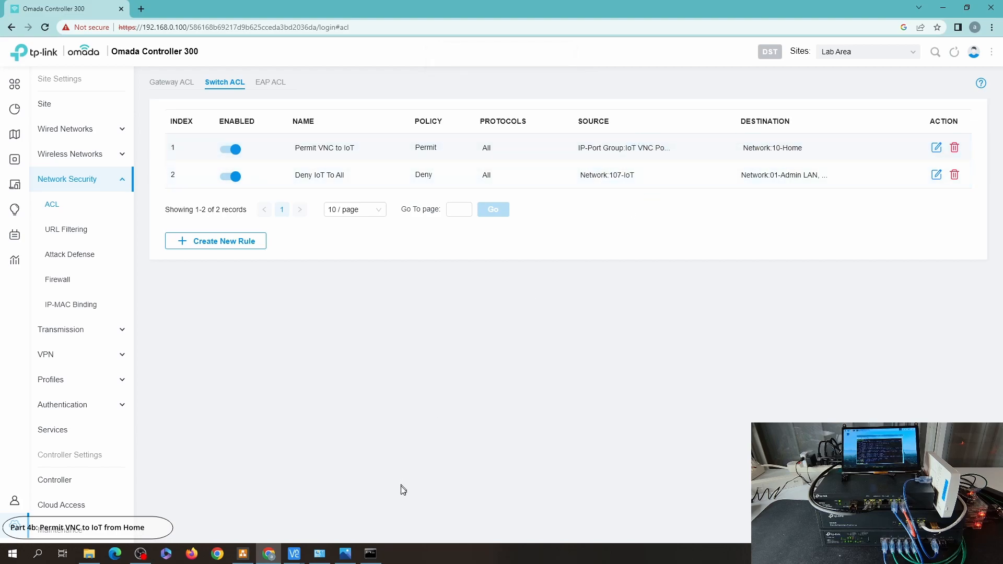
Step: Bring up the VNC Viewer windows, check the WiFi connection and disable the Ethernet adapter in Network Connections
mouse_move(296, 551)
left_click(339, 510)
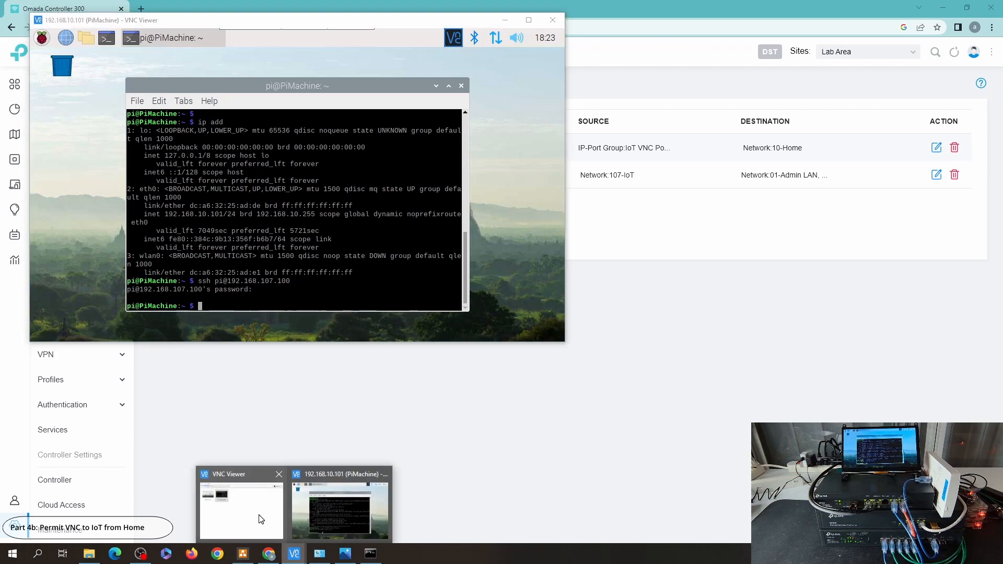
left_click(262, 520)
left_click(916, 553)
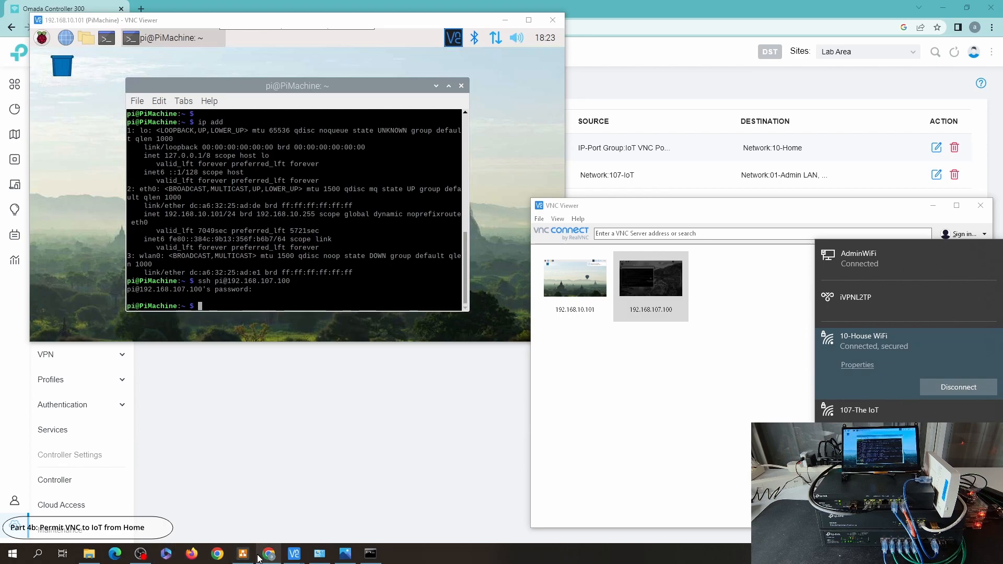
left_click(320, 555)
right_click(164, 111)
left_click(205, 121)
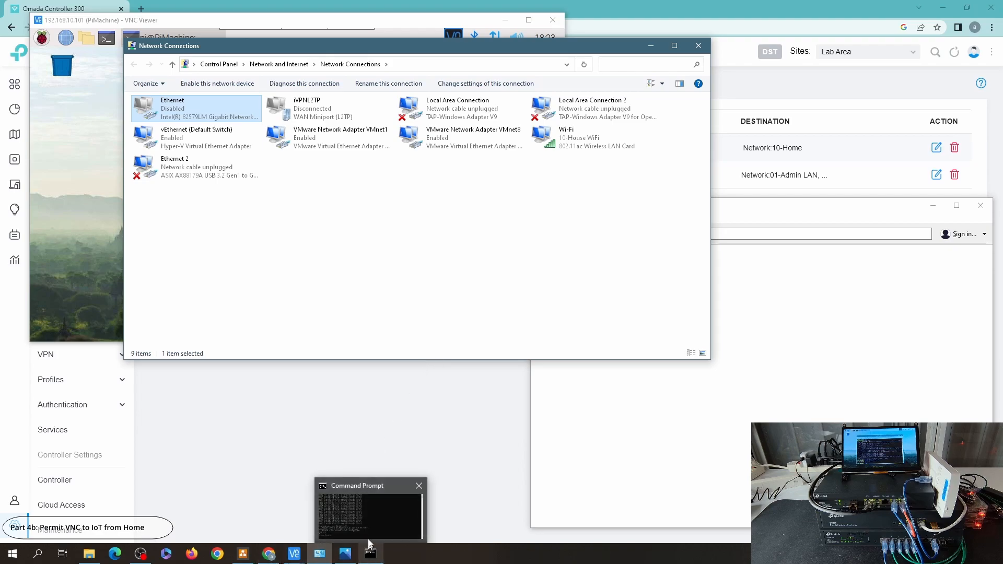
Step: Ping 192.168.0.100 from the Command Prompt and check the switch ACL list and WiFi connection meanwhile
left_click(371, 523)
type("ping 192.168.0.100")
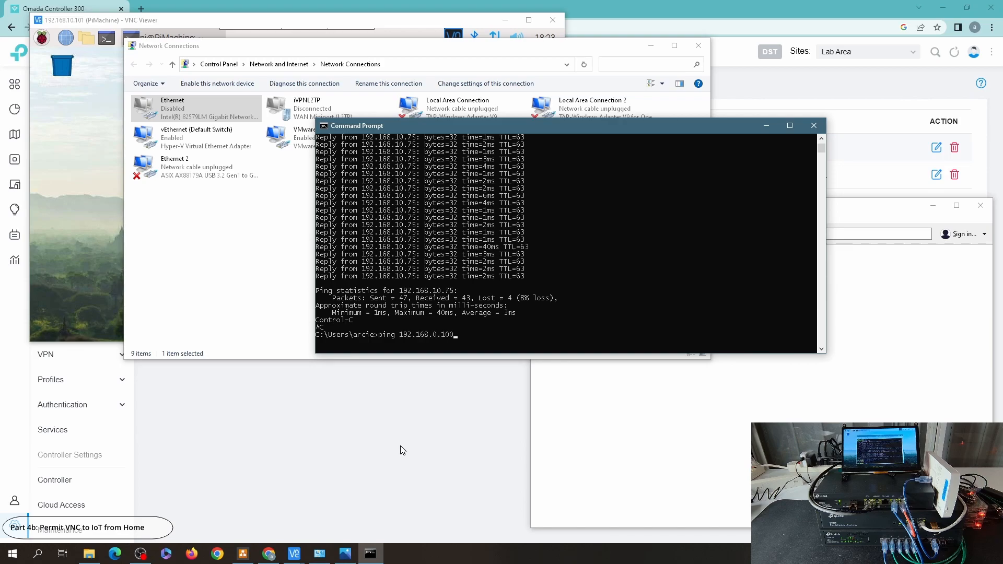
key("Return")
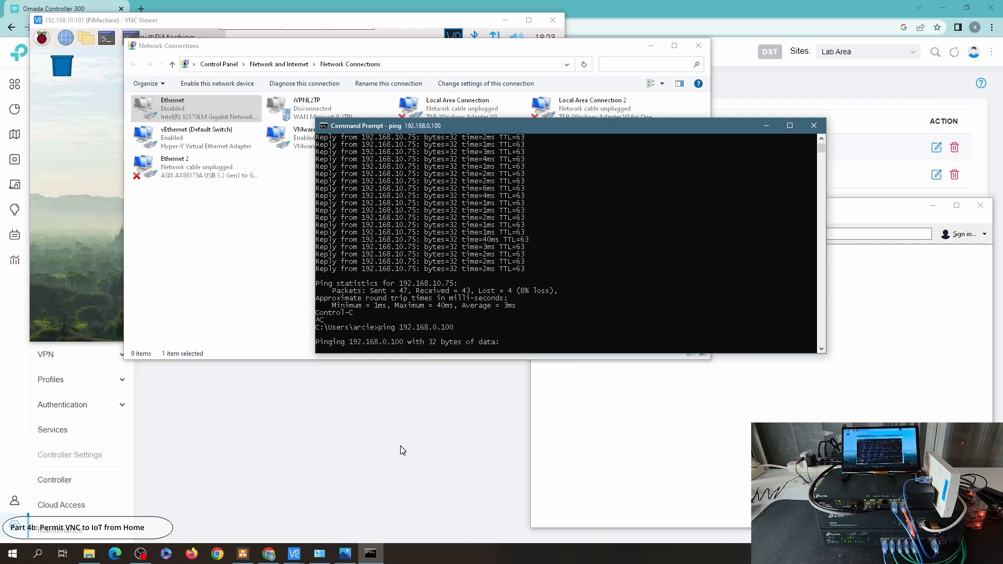
left_click(263, 5)
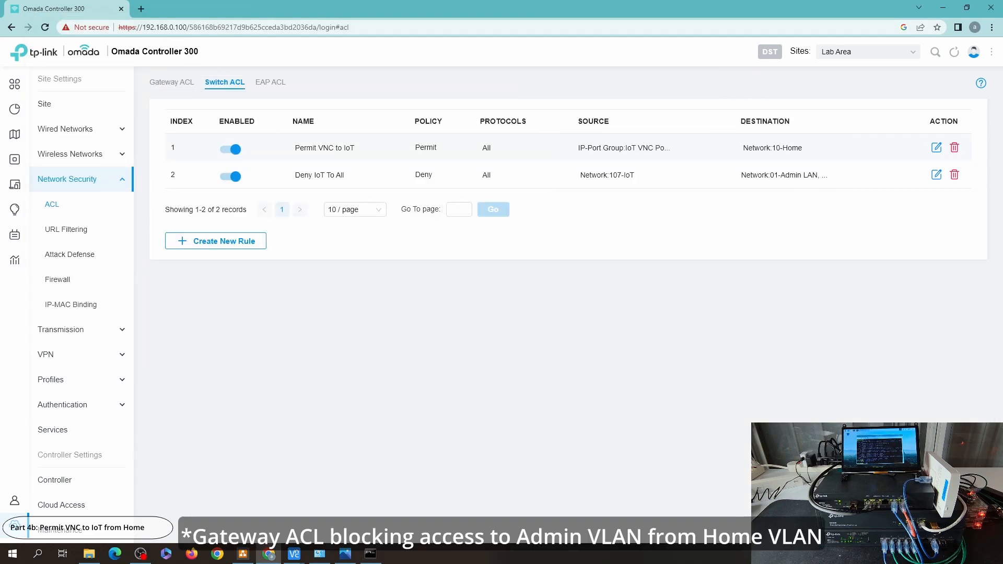
left_click(370, 554)
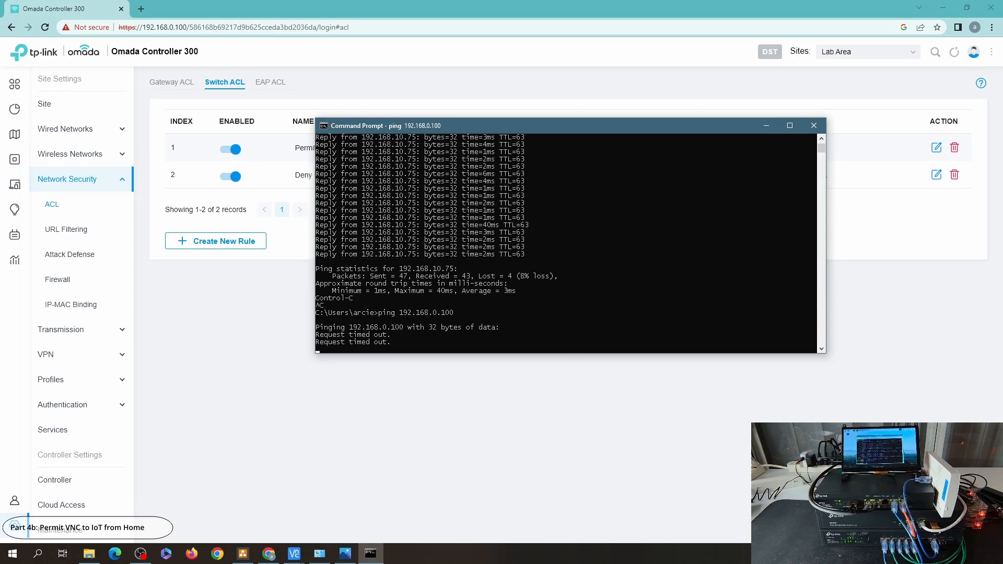
left_click(912, 554)
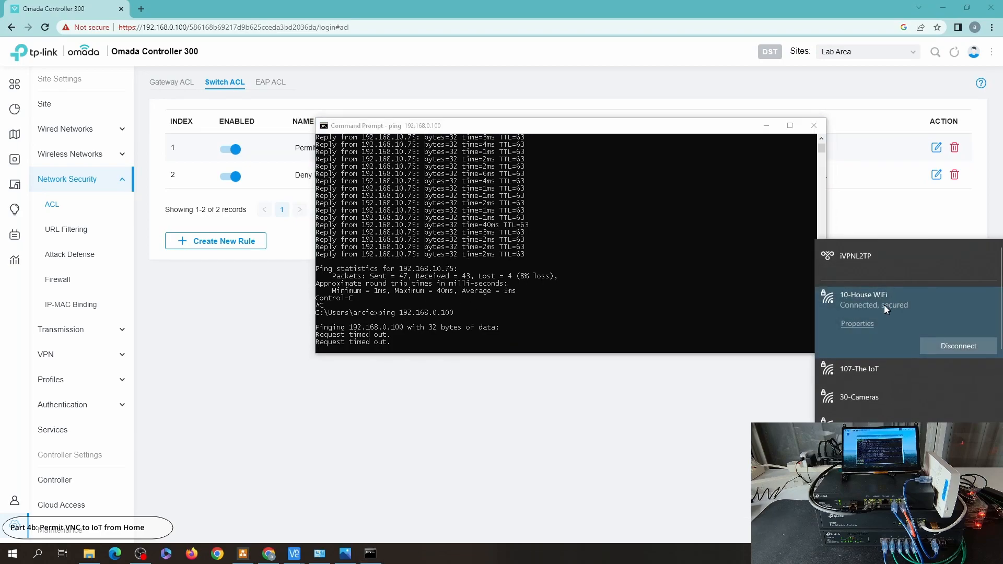
left_click(454, 255)
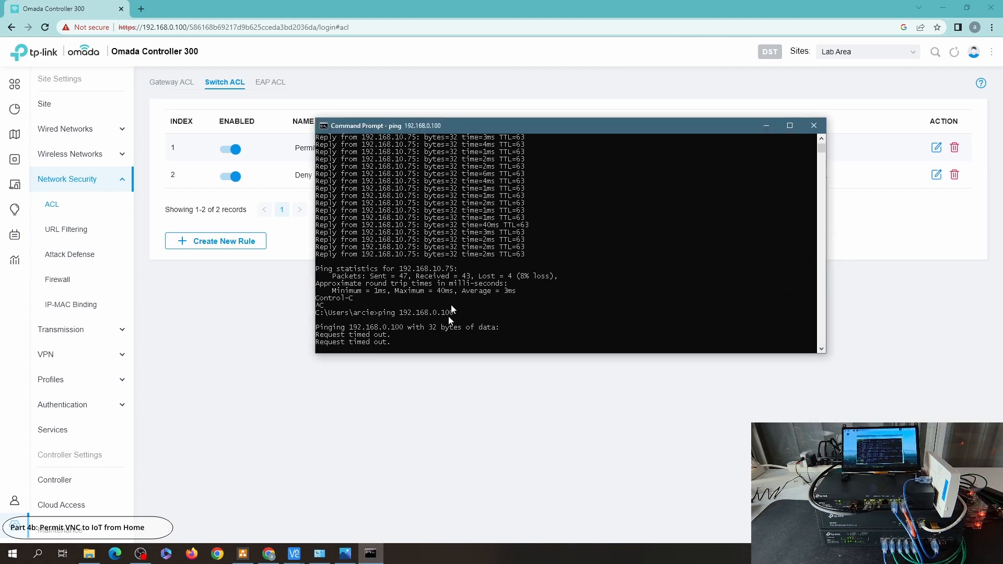
Step: Check the PiMachine session's address and ping 192.168.10.101 from the Command Prompt, stopping after a few replies
mouse_move(296, 554)
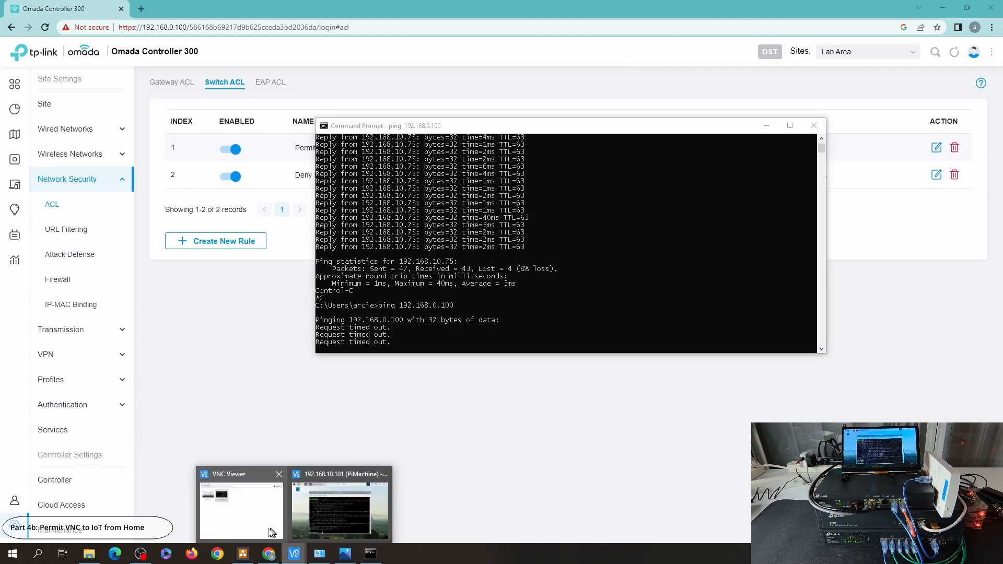
left_click(318, 509)
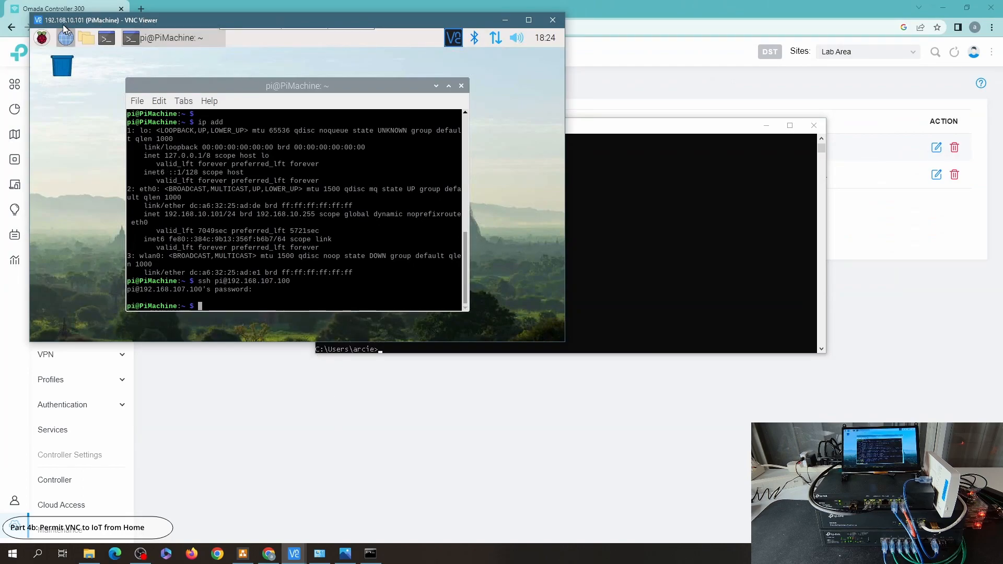
left_click(624, 254)
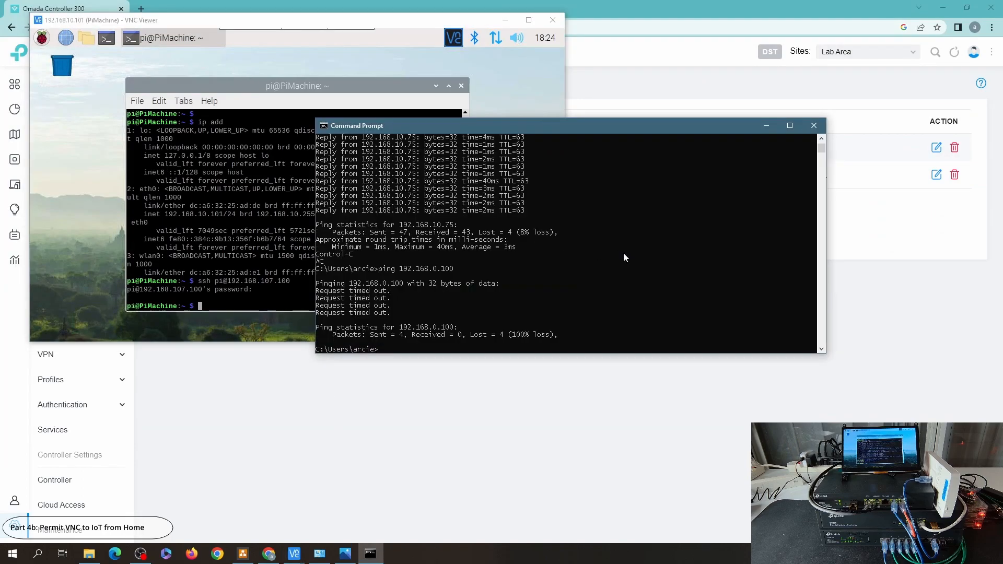
key("Up")
key("BackSpace")
type("1")
key("Return")
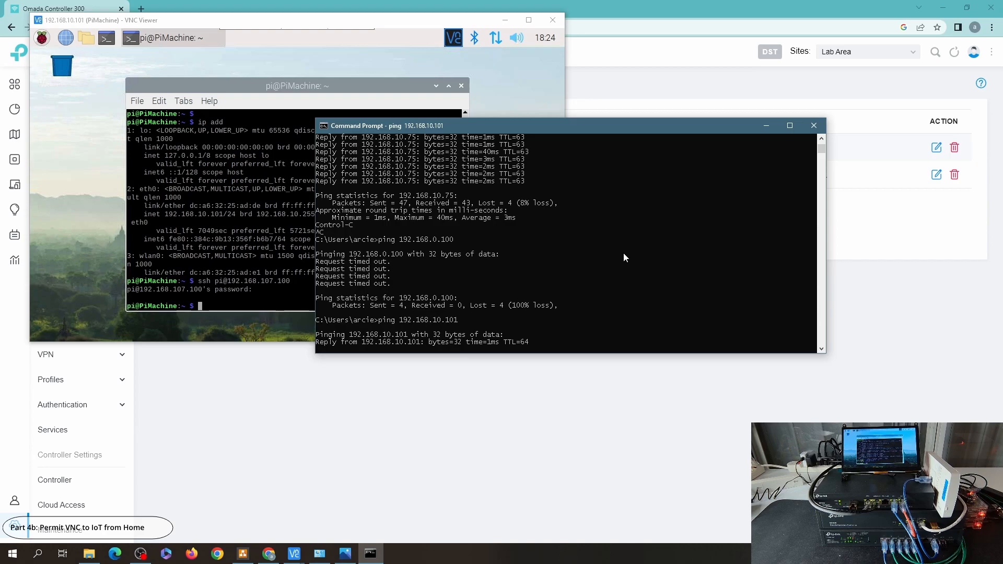
key("ctrl+c")
Step: Review the source and destination of the Permit VNC to IoT rule, and bring up the PiMachine VNC session
left_click(294, 554)
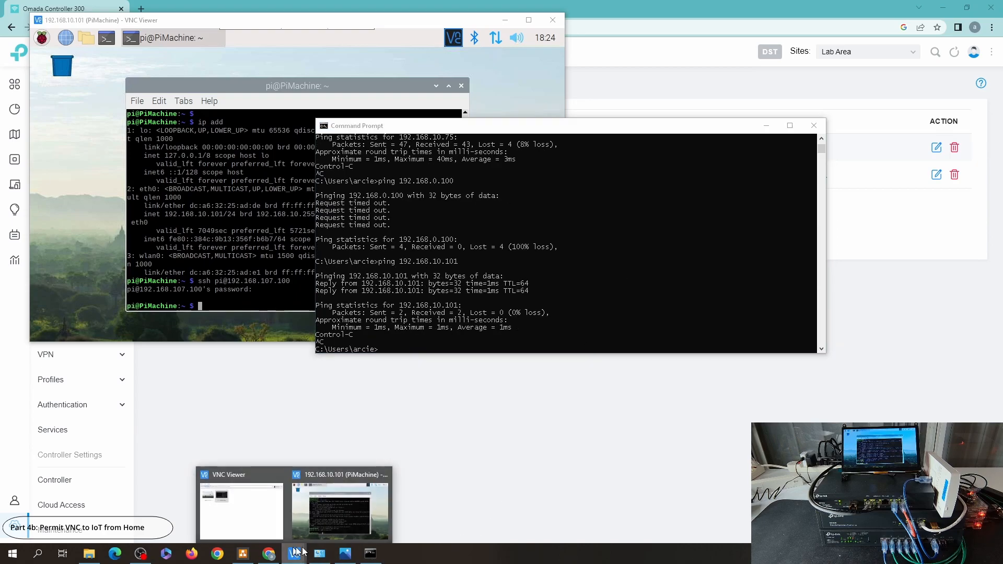
left_click(271, 413)
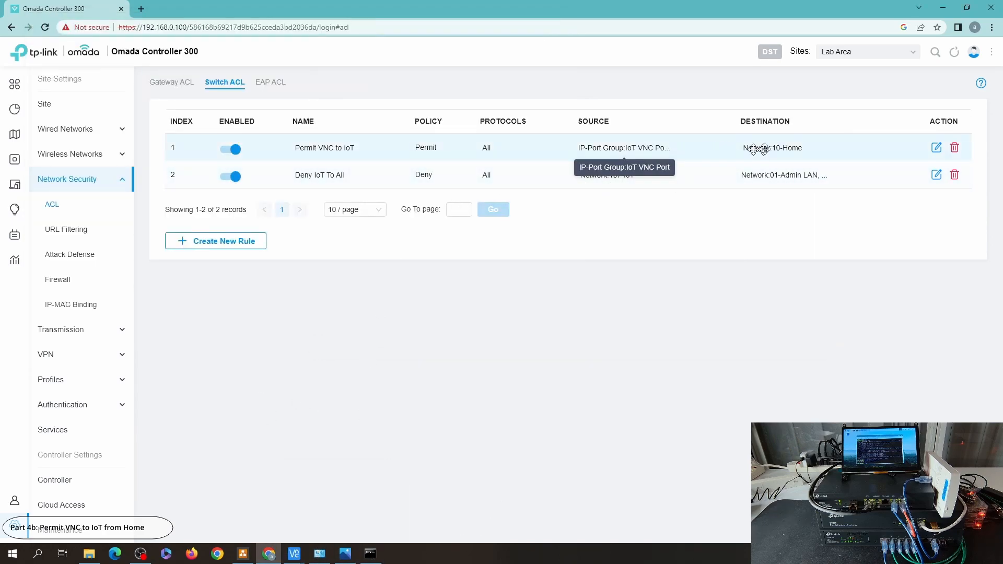
left_click(296, 553)
left_click(322, 538)
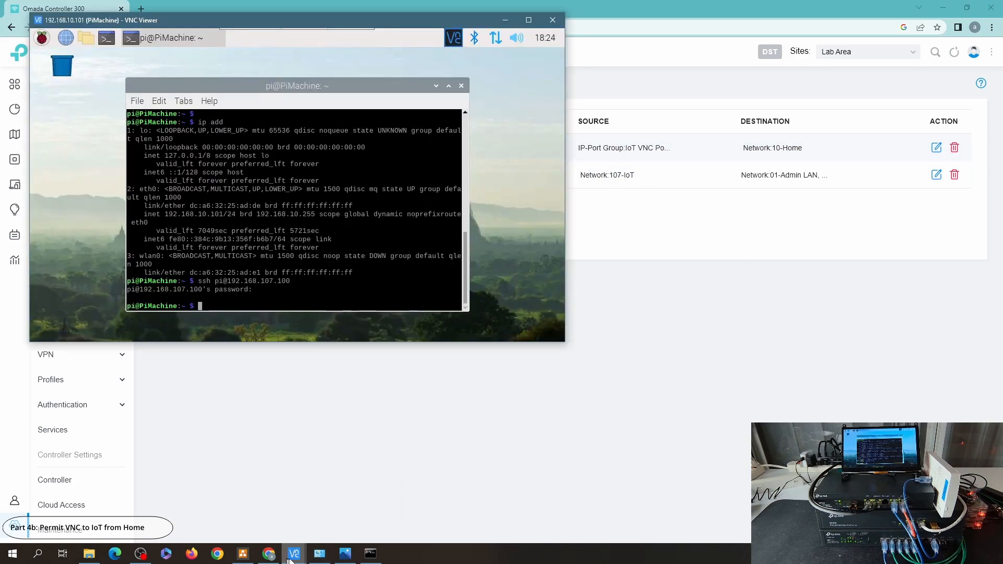
Step: Open the PiDesk VNC session and arrange it in a smaller window beside the PiMachine session
mouse_move(294, 555)
left_click(270, 518)
double_click(677, 275)
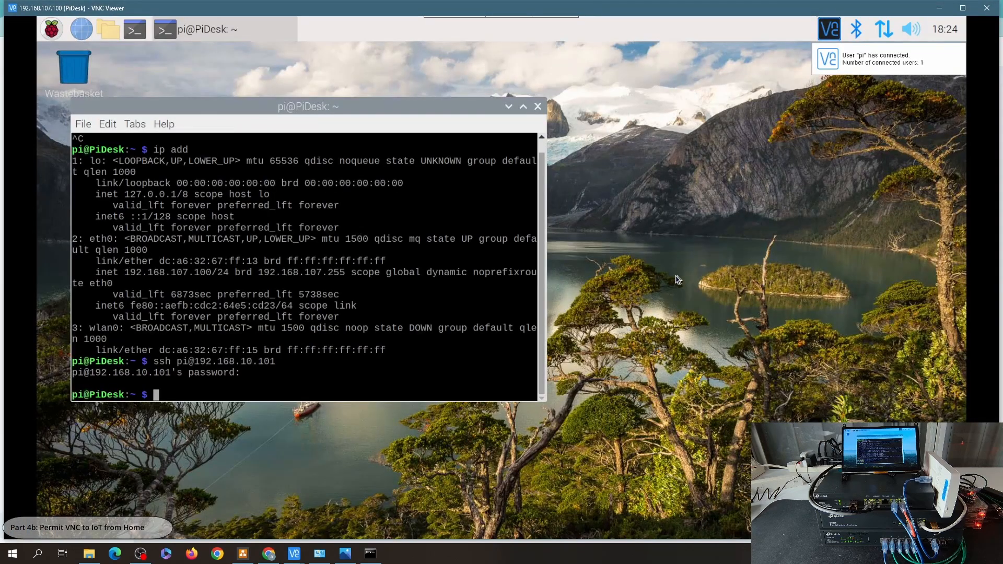
left_click_drag(137, 8, 382, 77)
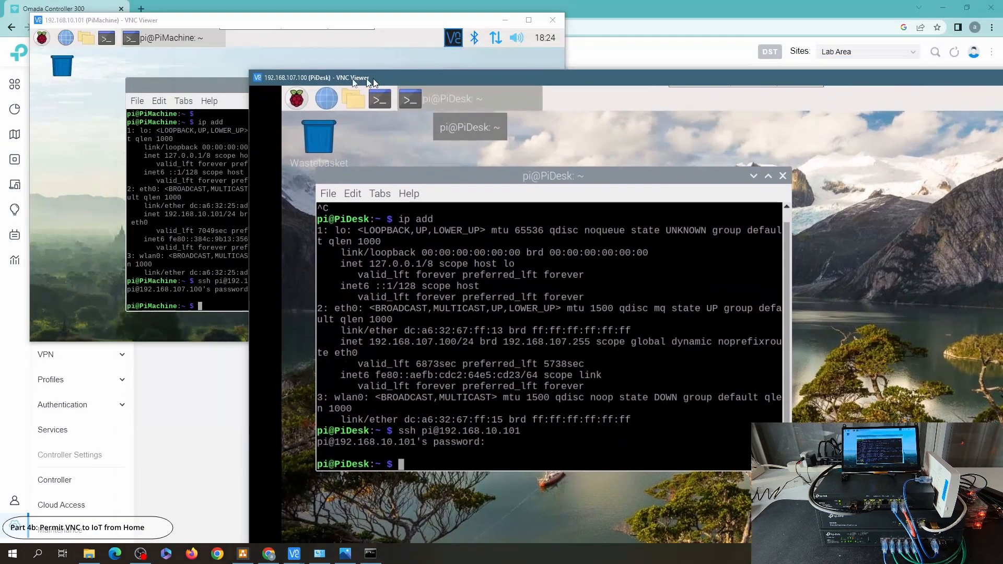
left_click_drag(249, 70, 435, 176)
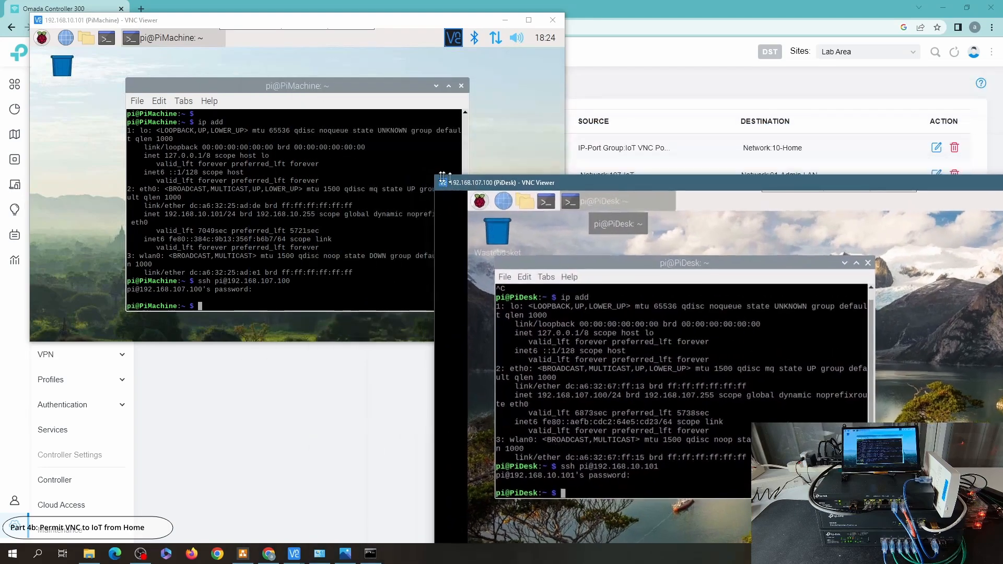
left_click_drag(674, 185, 432, 64)
left_click_drag(174, 47, 333, 141)
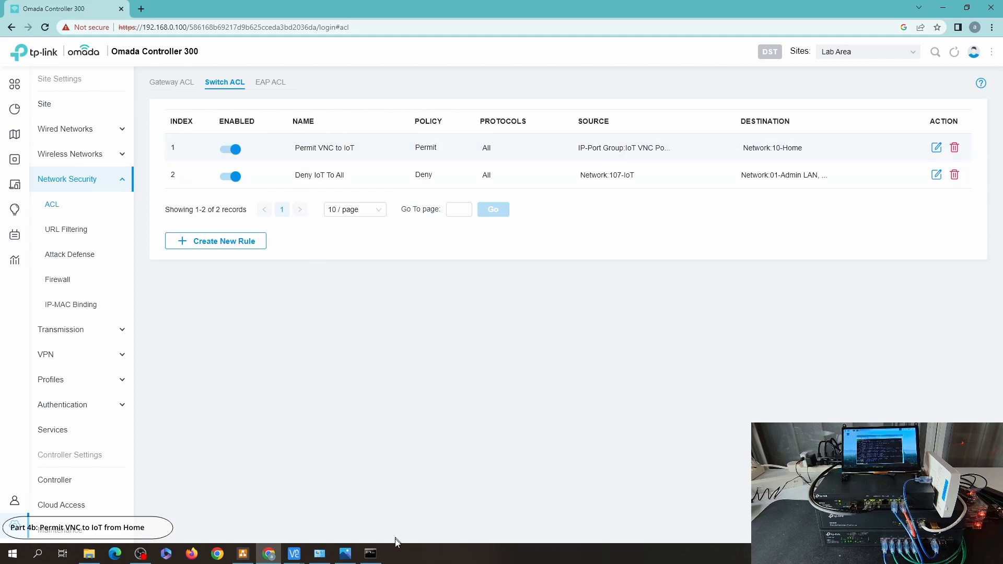
left_click(366, 555)
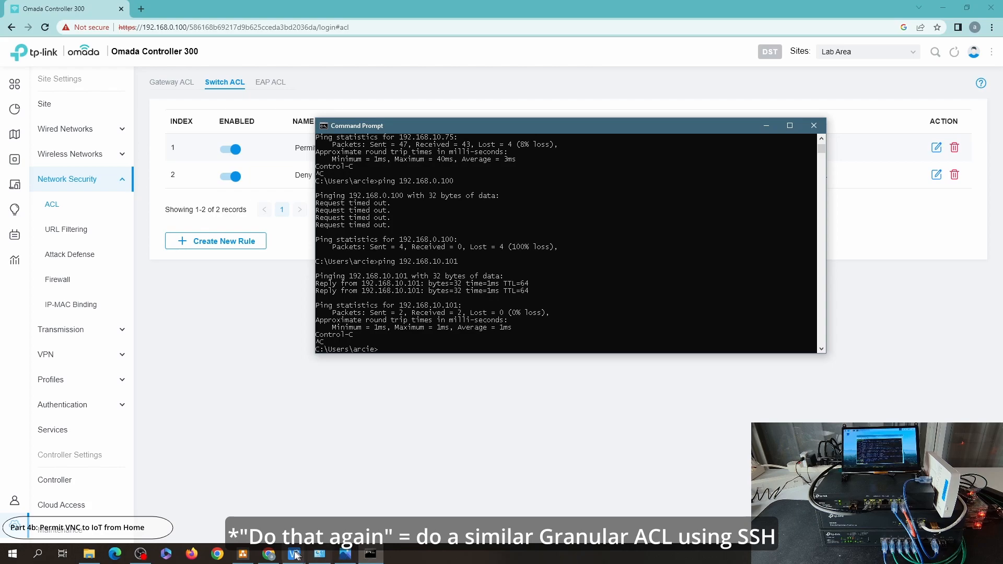
mouse_move(294, 553)
left_click(309, 512)
left_click(392, 506)
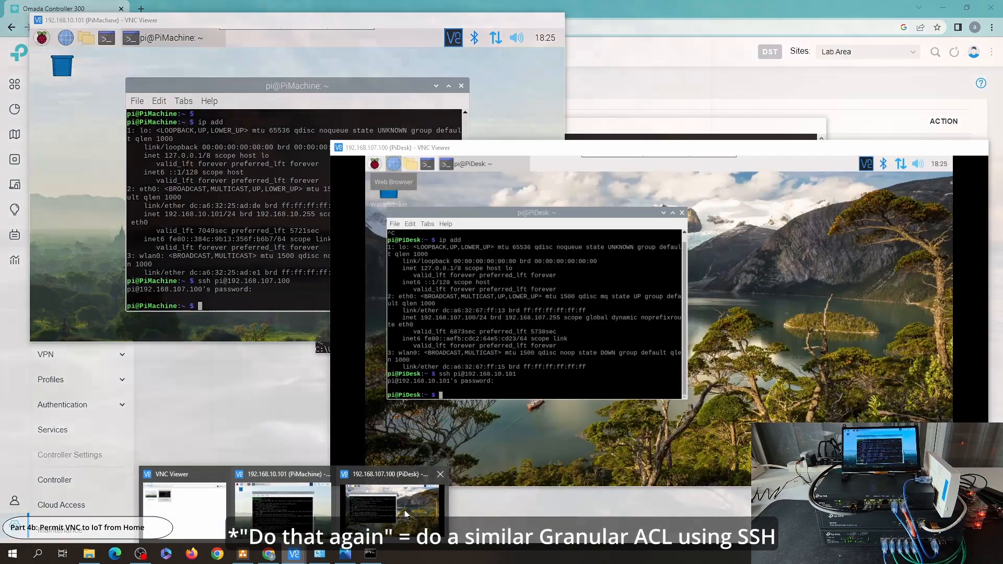
left_click(288, 220)
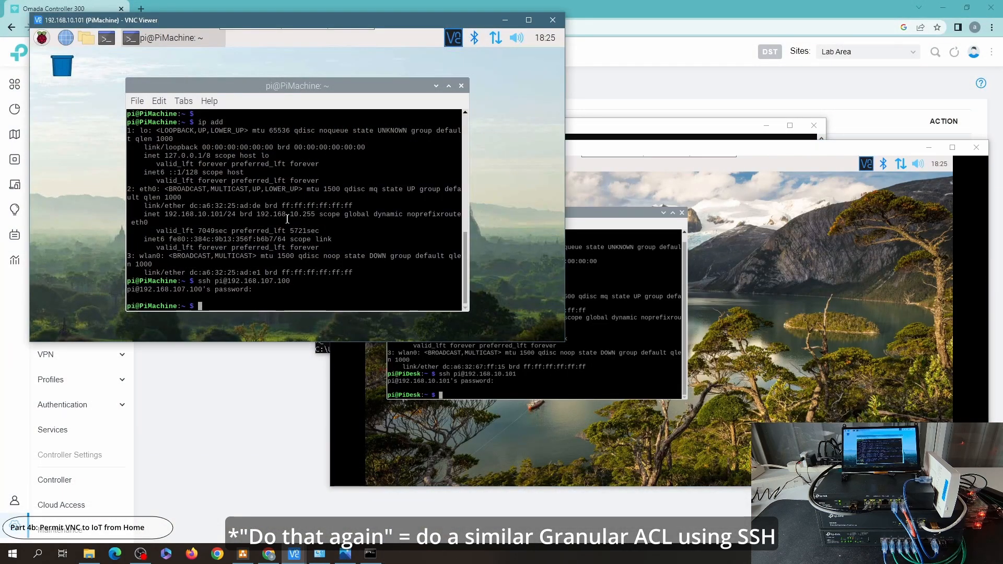
type("ssh")
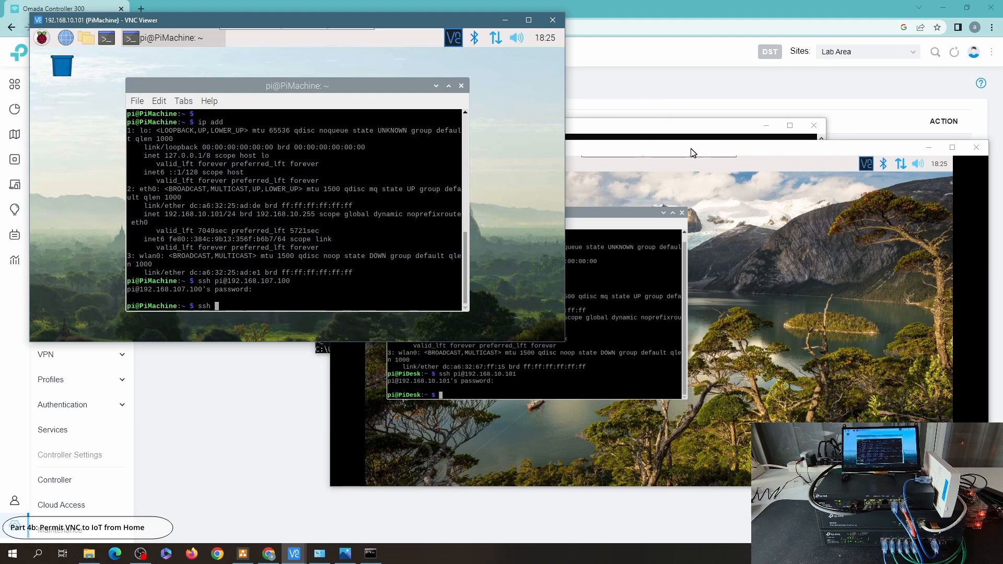
left_click(932, 152)
left_click_drag(932, 152, 935, 145)
left_click(347, 252)
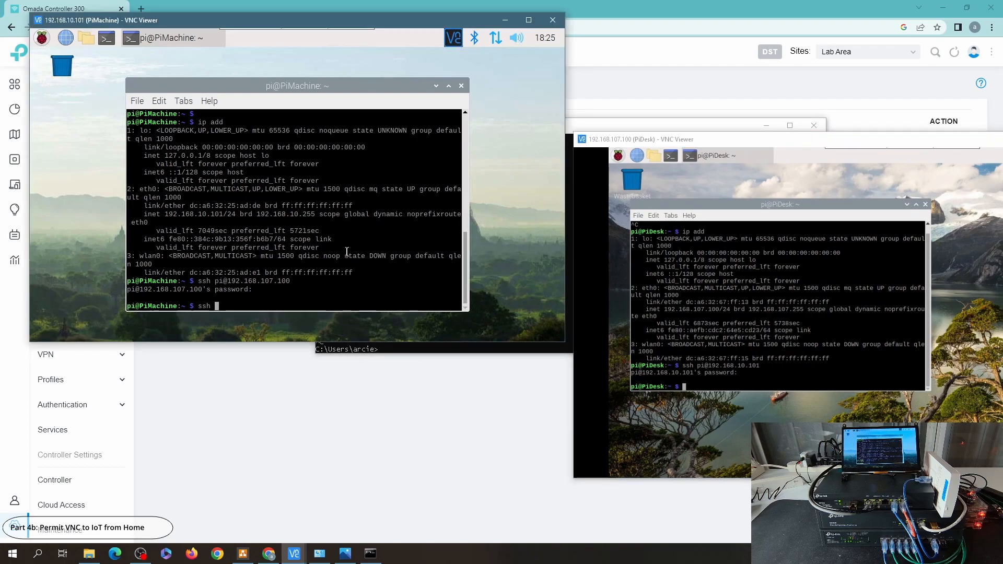
type("pi@192.168.107.100")
key("Return")
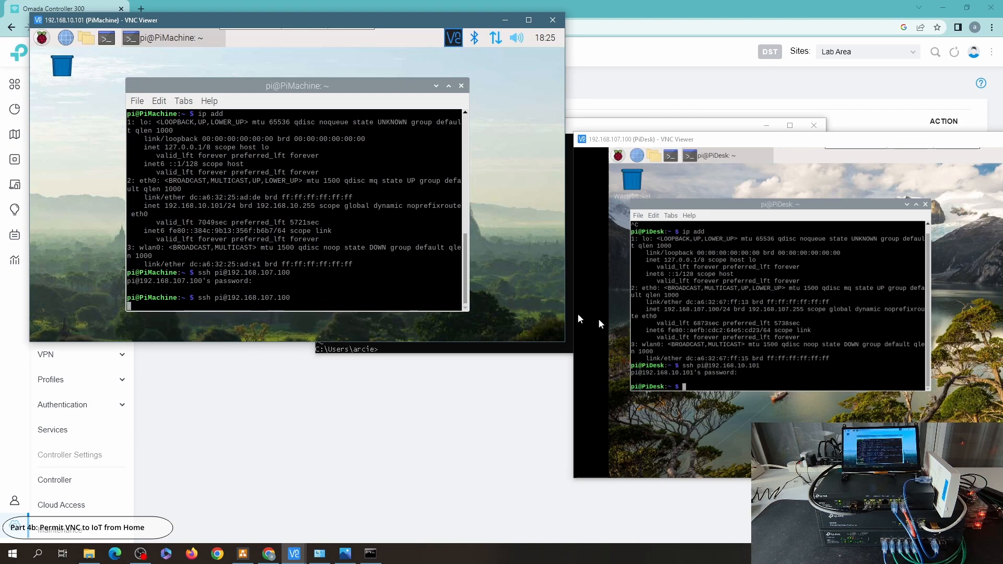
left_click(758, 334)
type("ssh pi@192.168.10")
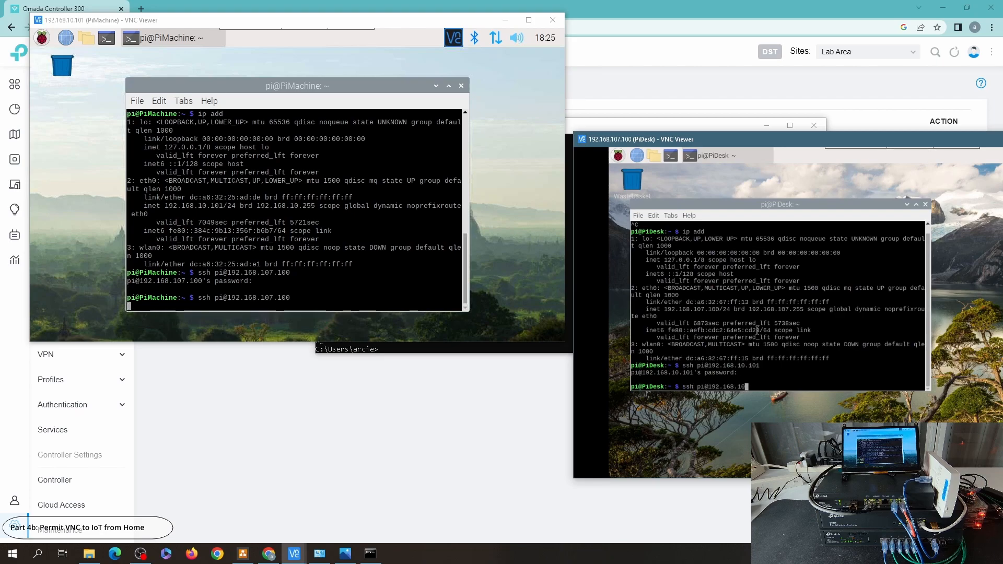
type(".101")
key("Return")
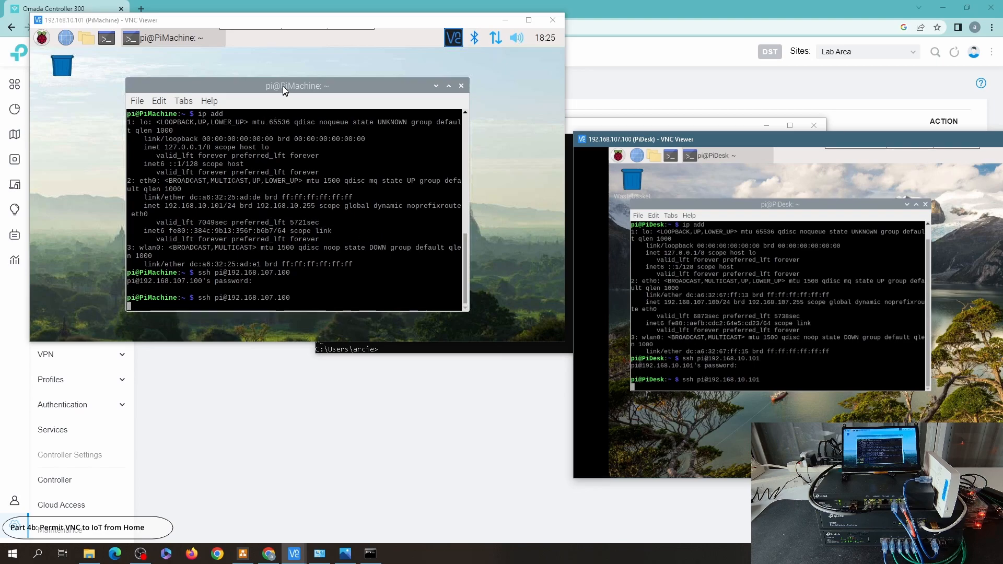
Step: Interrupt the pending SSH attempts in both the PiMachine and PiDesk terminals
left_click(305, 88)
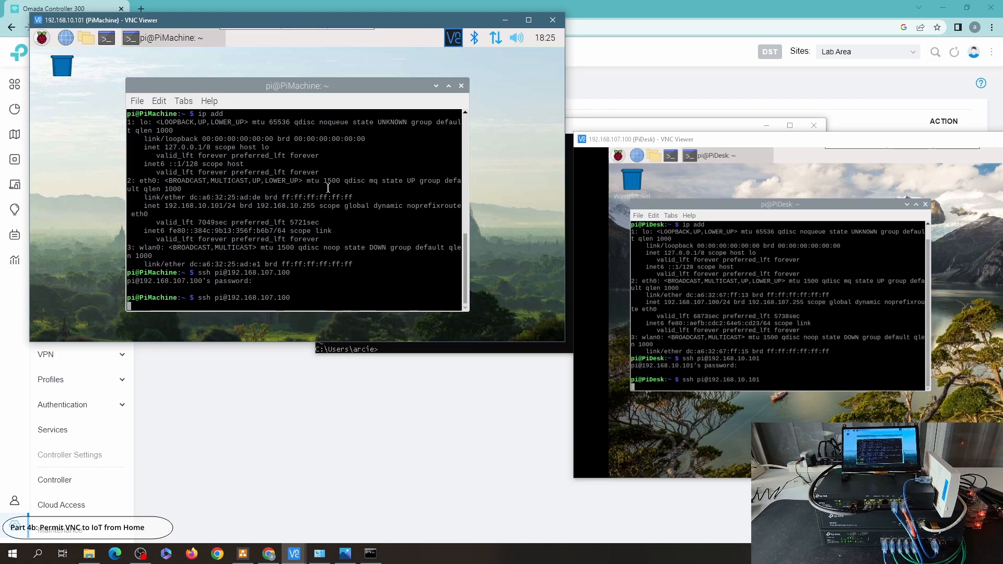
key("ctrl+c")
left_click(678, 345)
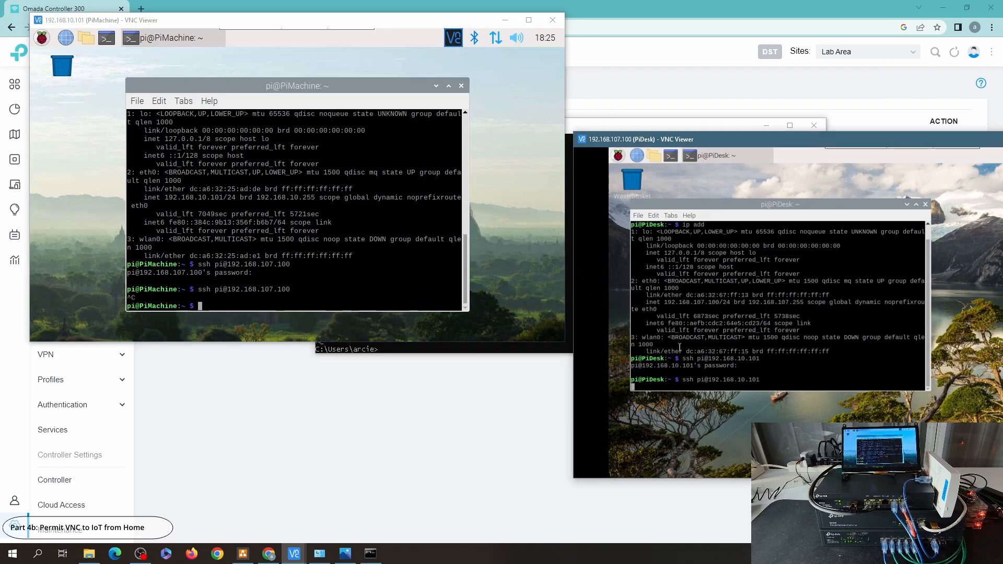
key("ctrl+c")
Step: Enable the Ethernet adapter in Network Connections and return to the Omada controller
left_click(460, 422)
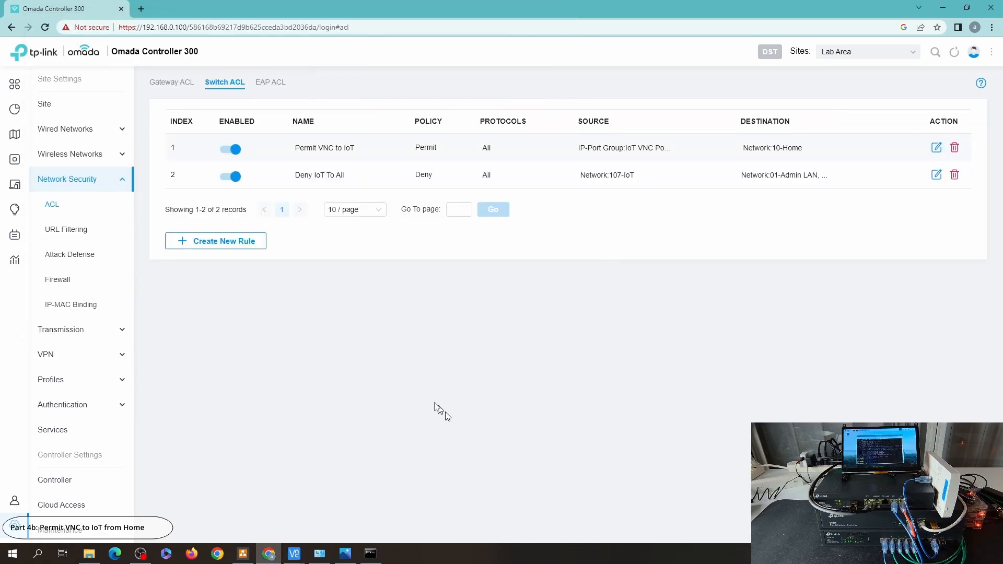
left_click(320, 554)
right_click(179, 99)
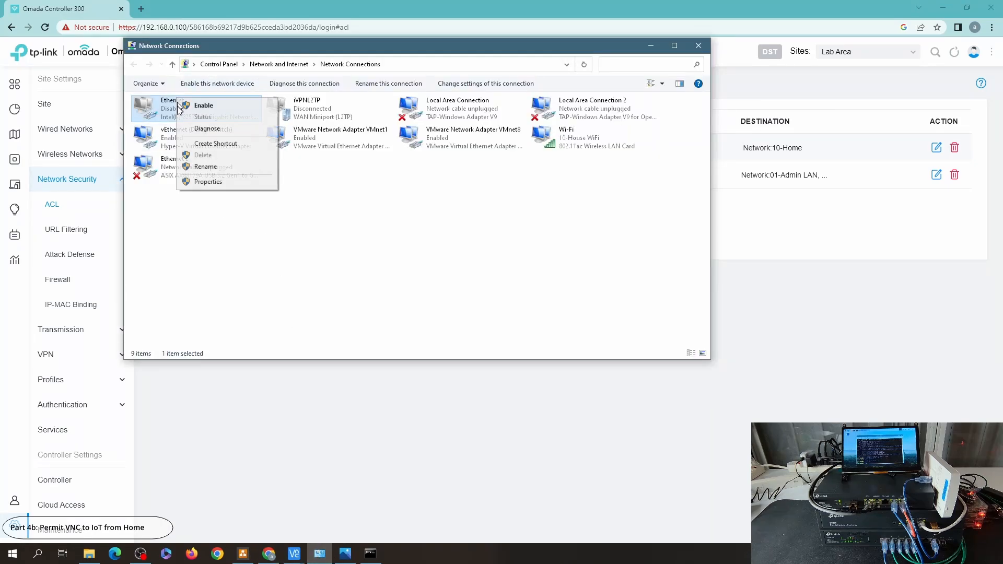
left_click(187, 108)
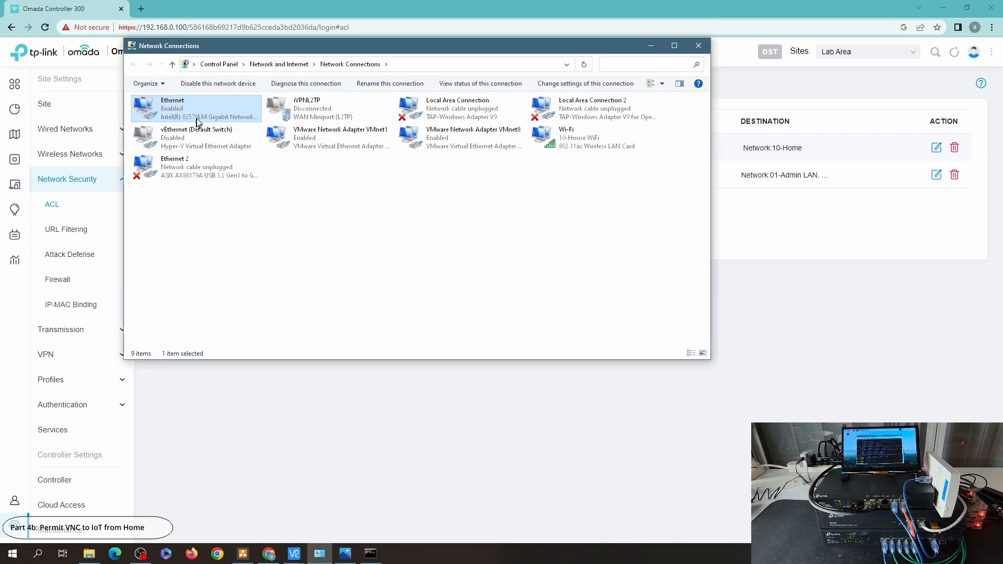
left_click(452, 392)
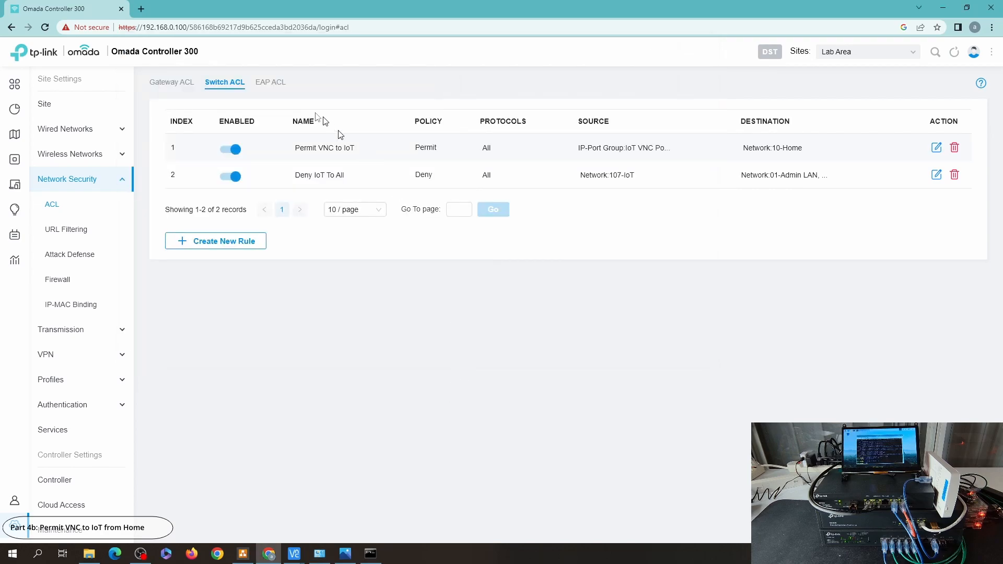
Step: Check the gateway ACL list, and start a switch ACL rule named Permit SSH To IoT with the Permit policy and all protocols
left_click(157, 79)
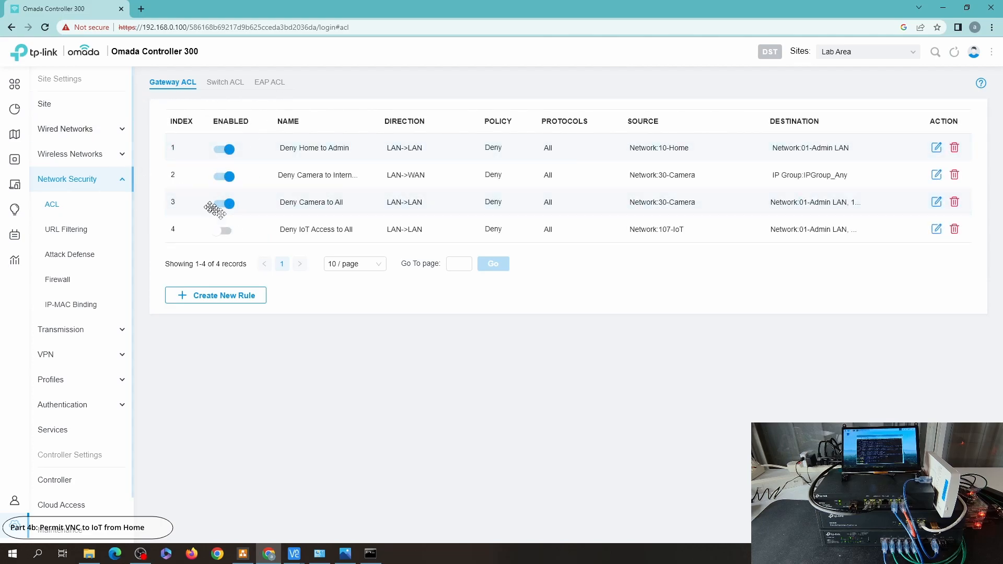
left_click(224, 84)
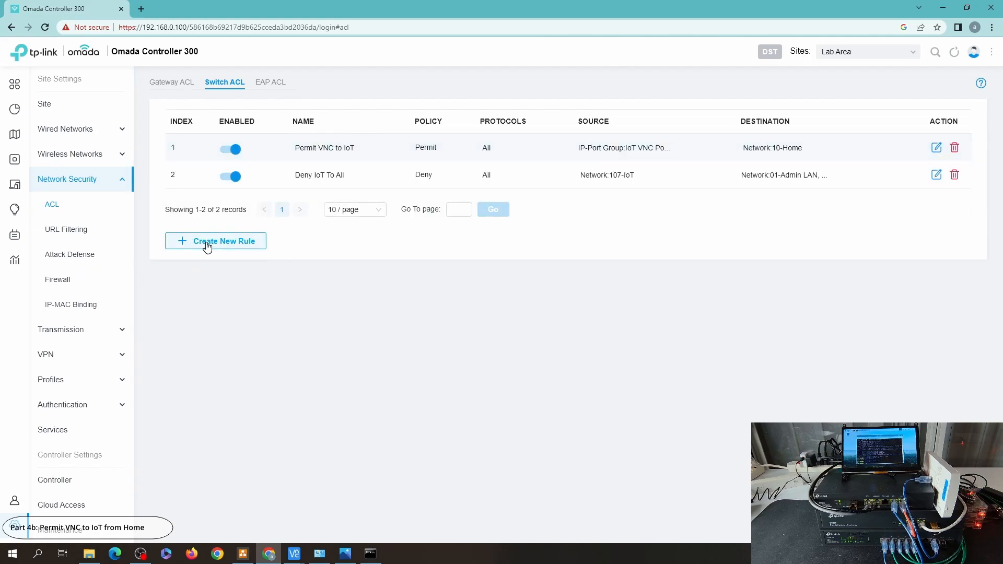
left_click(267, 241)
left_click(337, 139)
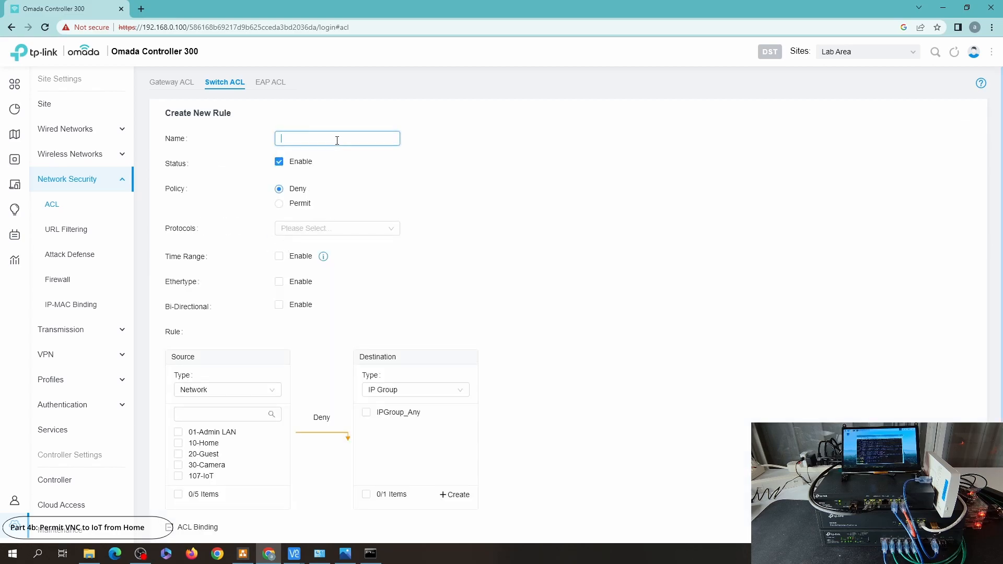
type("Permni")
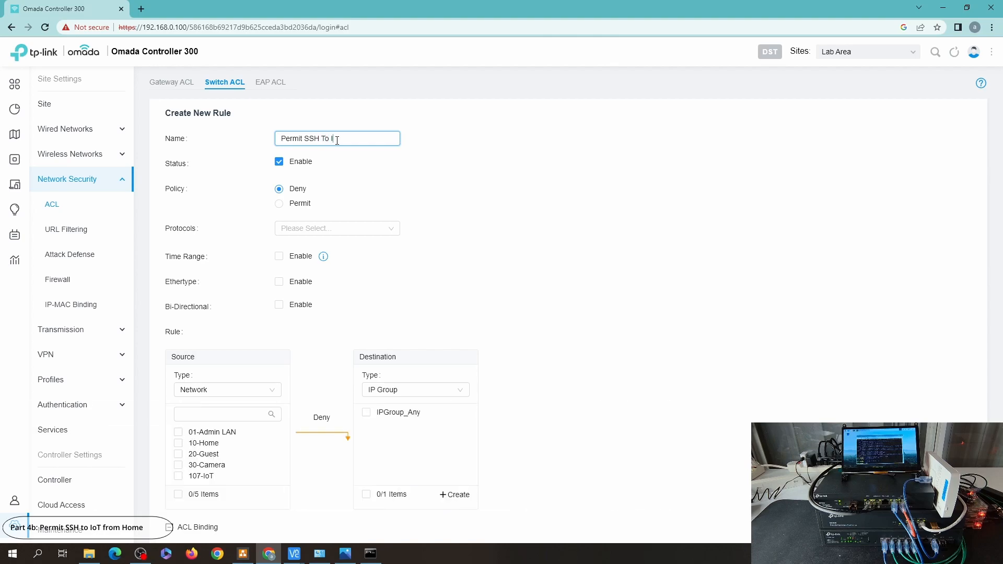
left_click(279, 203)
left_click(331, 228)
left_click(308, 357)
Step: Set the rule's source type to IP-Port Group and create a group named IoT SSH Port with subnet 192.168.107.1/24 and port 22
left_click(240, 391)
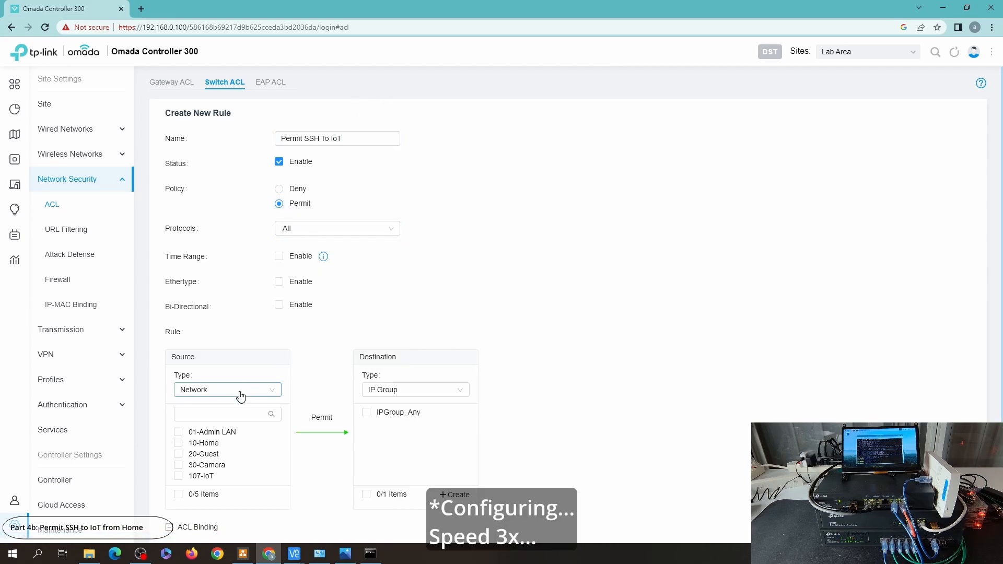
left_click(217, 441)
left_click(267, 495)
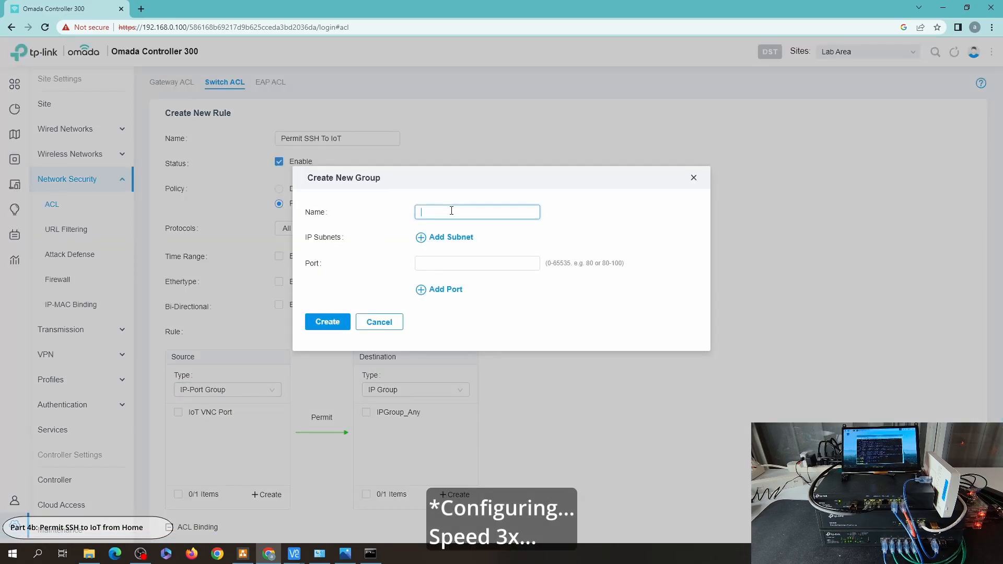
type("IoTY")
key("BackSpace")
type("SSH Port")
left_click(448, 238)
left_click(435, 240)
type("192.168.107.1")
key("Tab")
type("24")
key("Tab")
type("22")
left_click(325, 351)
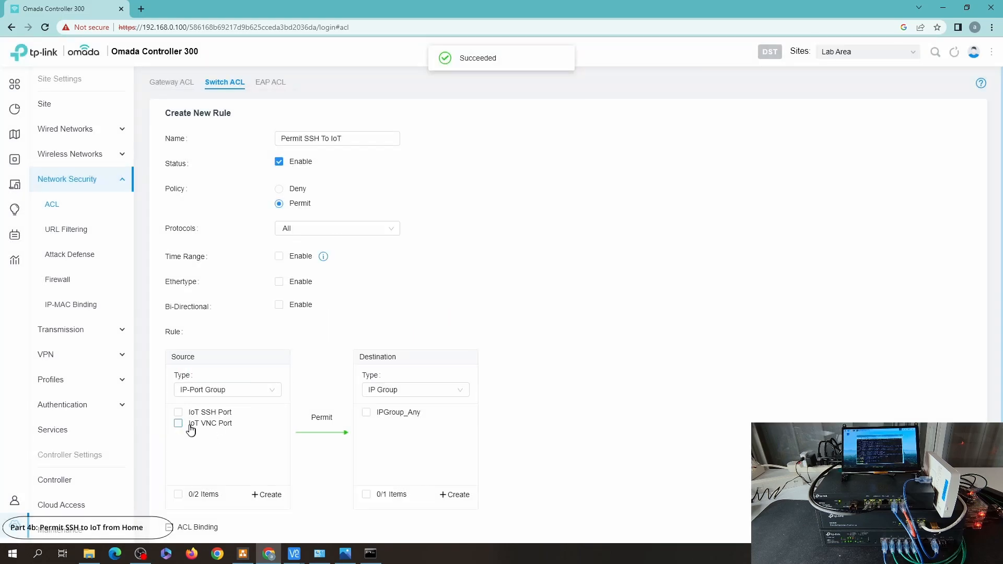
Step: Select IoT SSH Port as the source and the 10-Home network as the destination, and create the rule
left_click(178, 412)
left_click(400, 391)
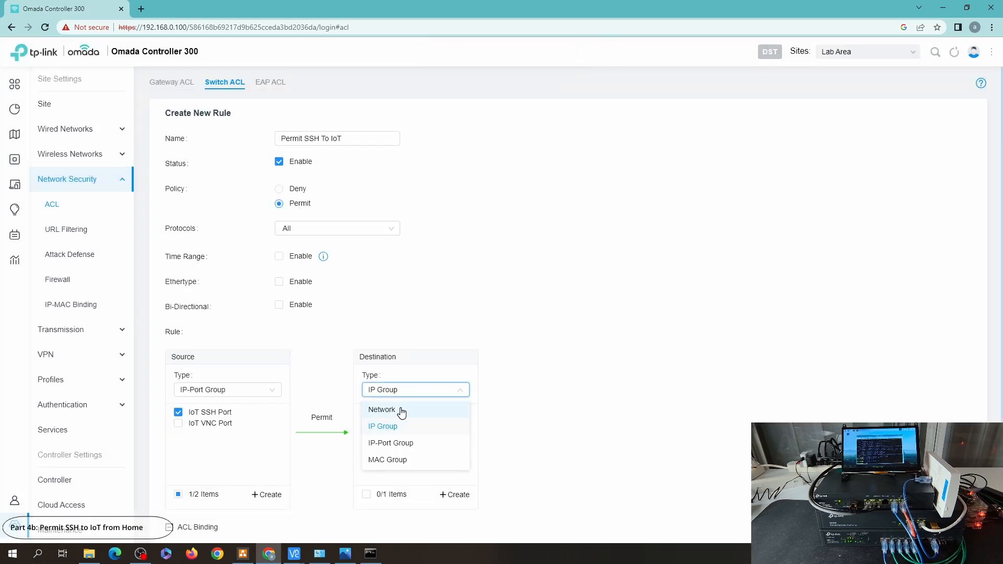
left_click(403, 410)
left_click(388, 433)
left_click(391, 444)
left_click(370, 433)
scroll(518, 429, "down", 3)
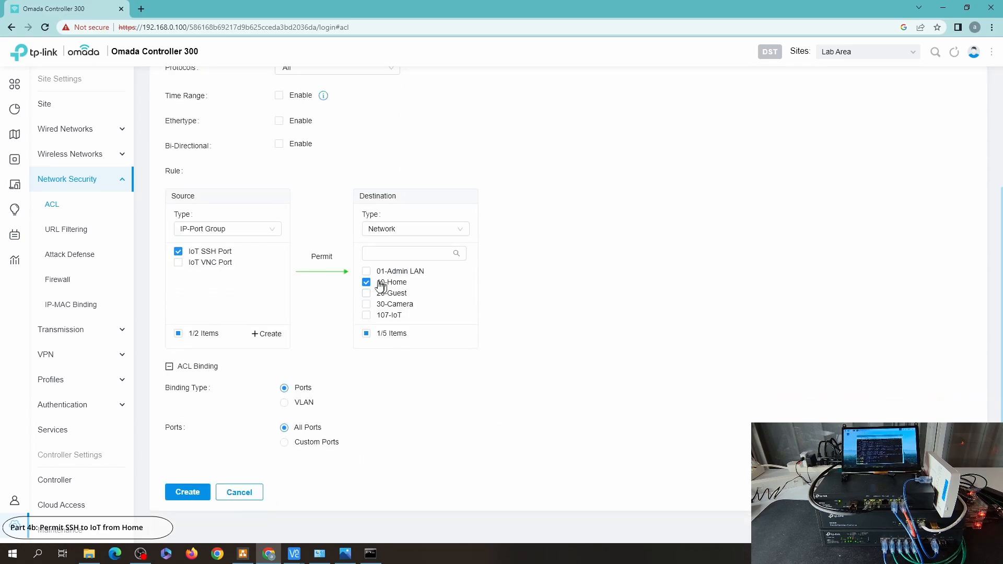
left_click(187, 493)
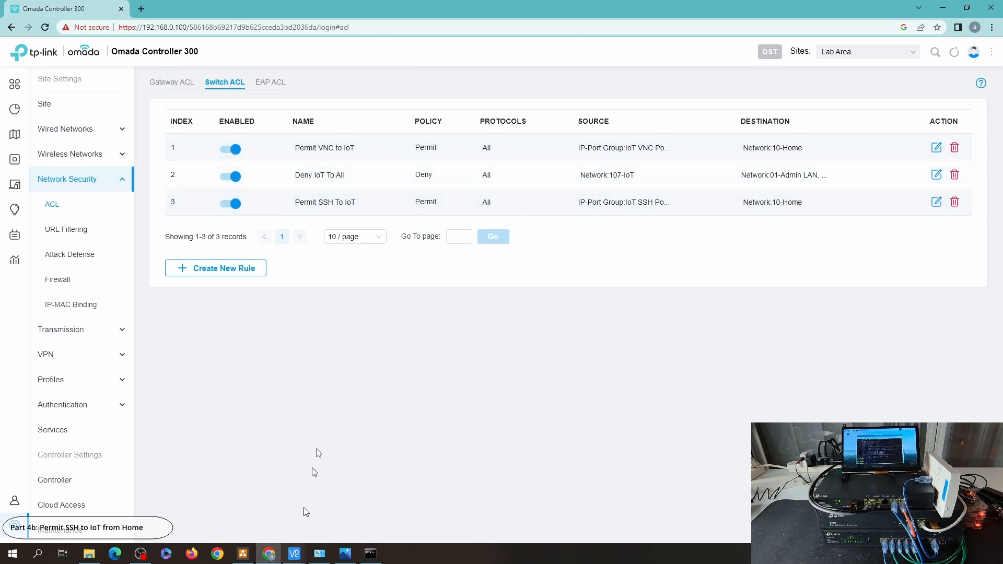
mouse_move(307, 555)
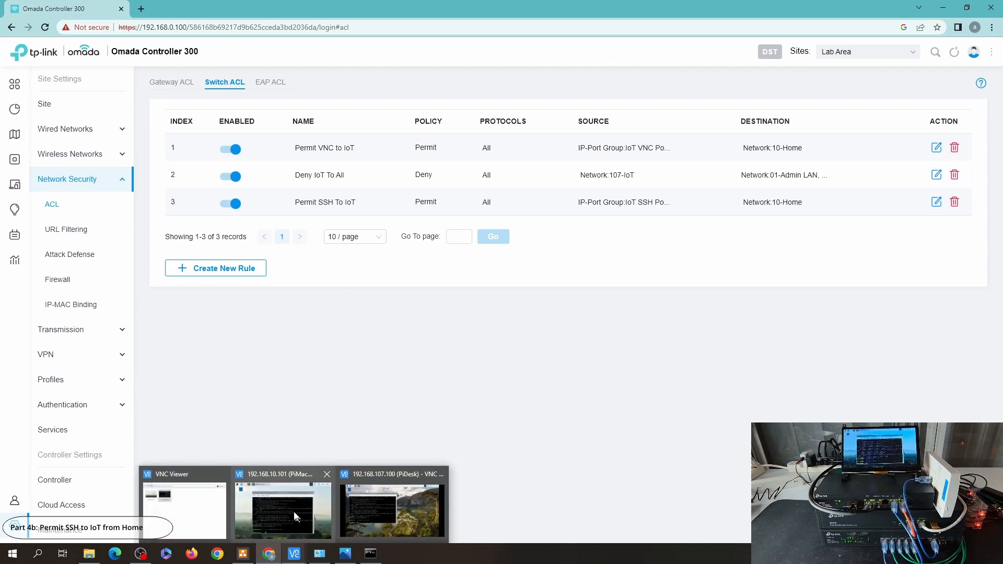
left_click(302, 520)
left_click(403, 508)
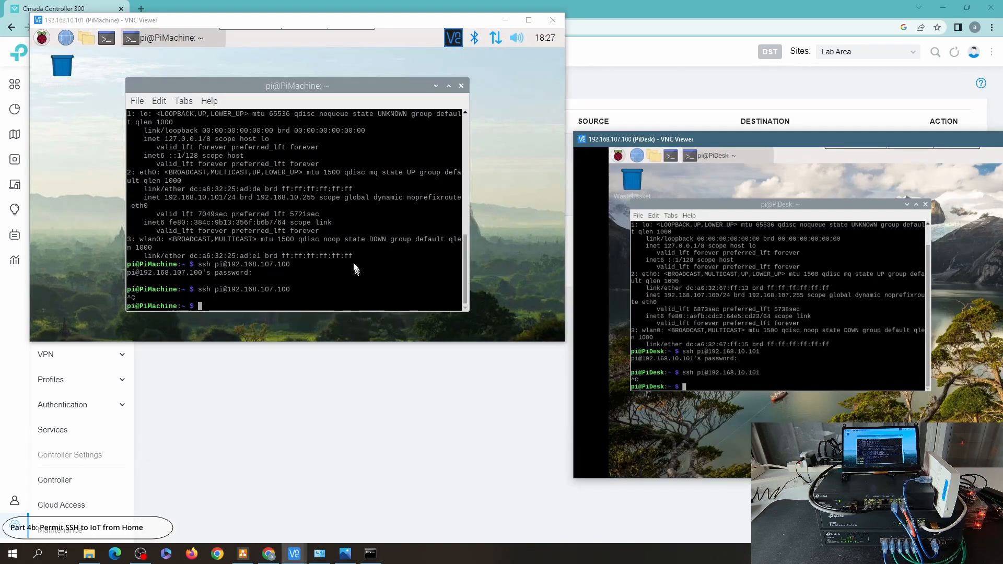
left_click(354, 261)
key("Up")
key("Return")
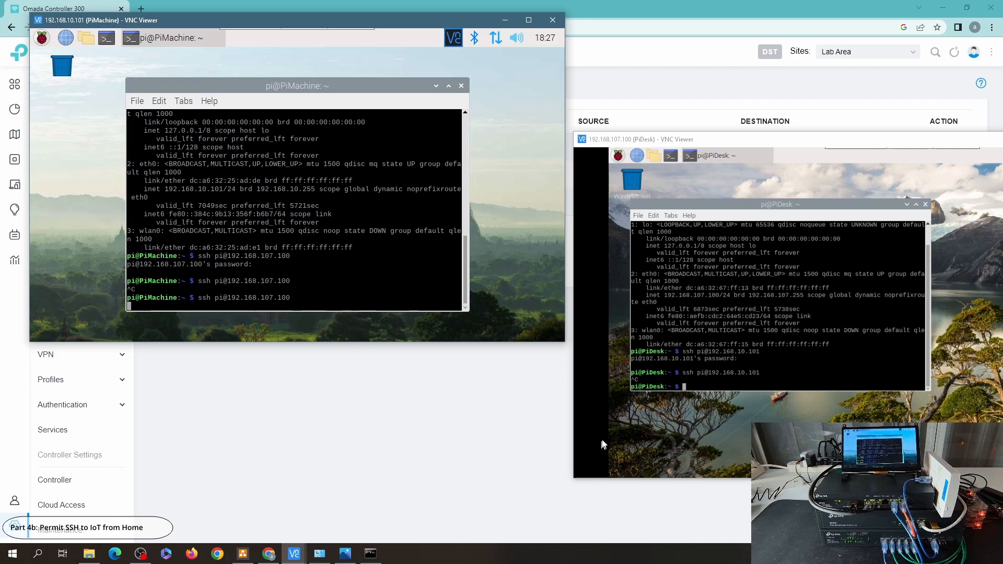
left_click(705, 320)
key("Up")
key("Return")
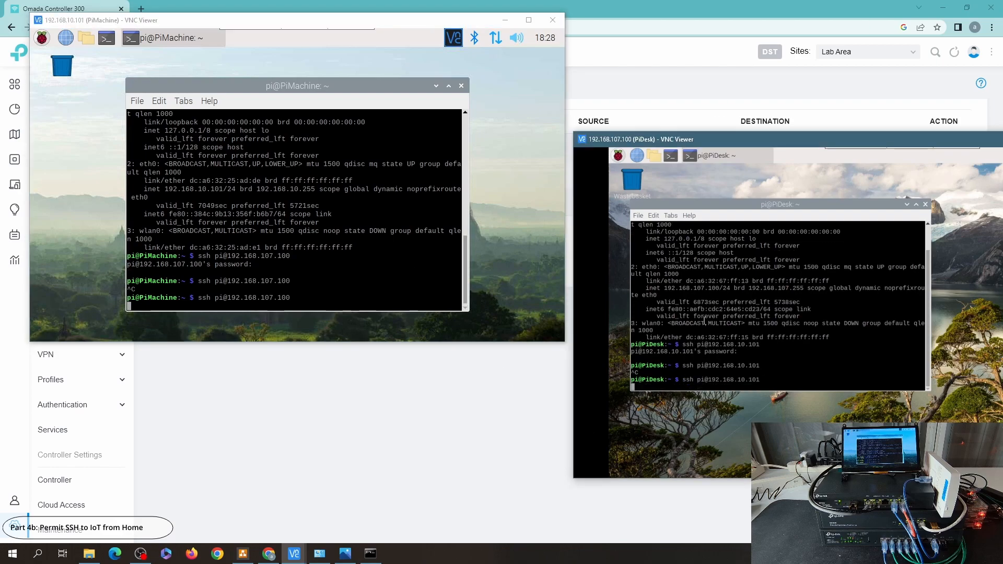
Step: Reorder the switch ACL list so that Deny IoT To All comes after Permit SSH To IoT
left_click(489, 422)
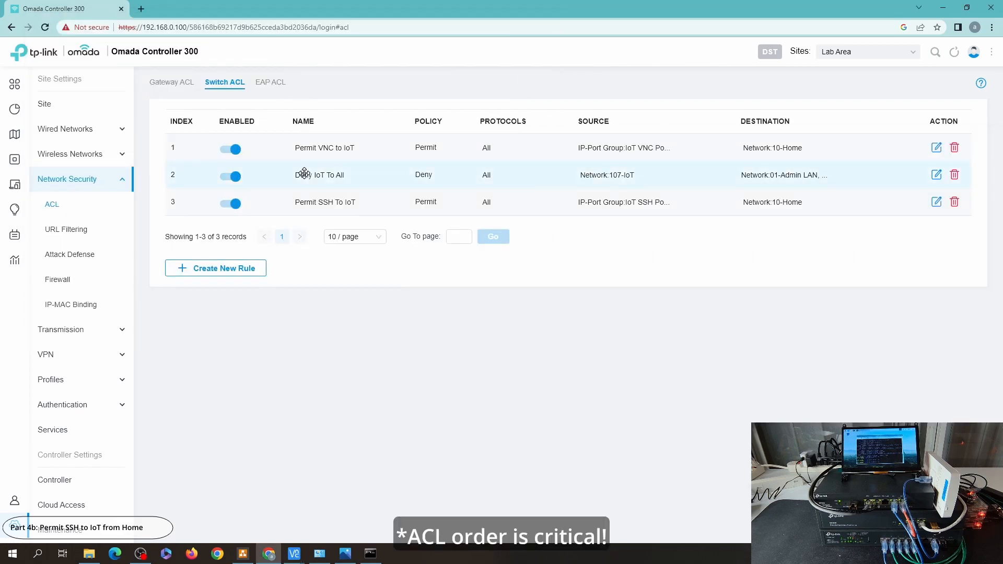
left_click_drag(316, 174, 343, 199)
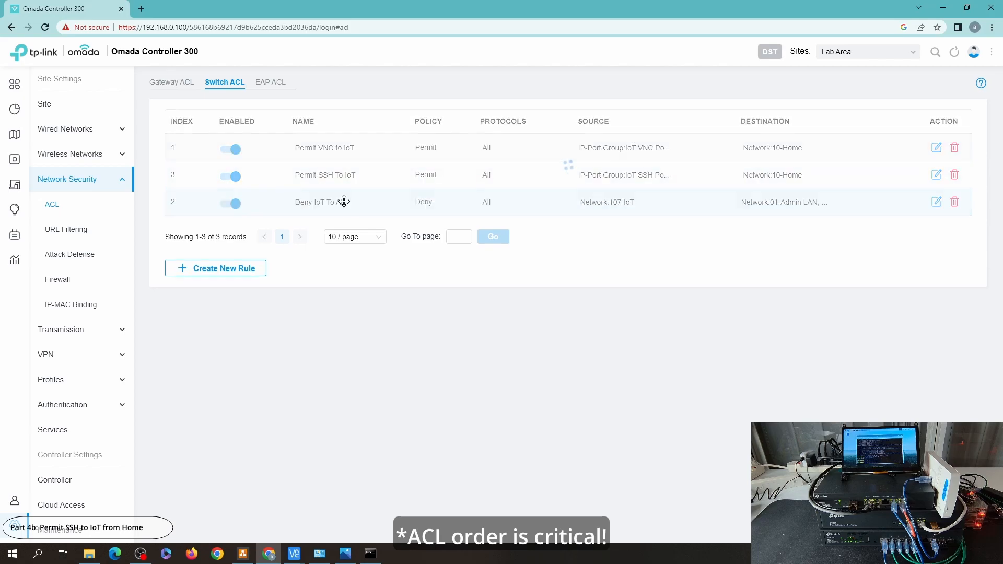
mouse_move(294, 552)
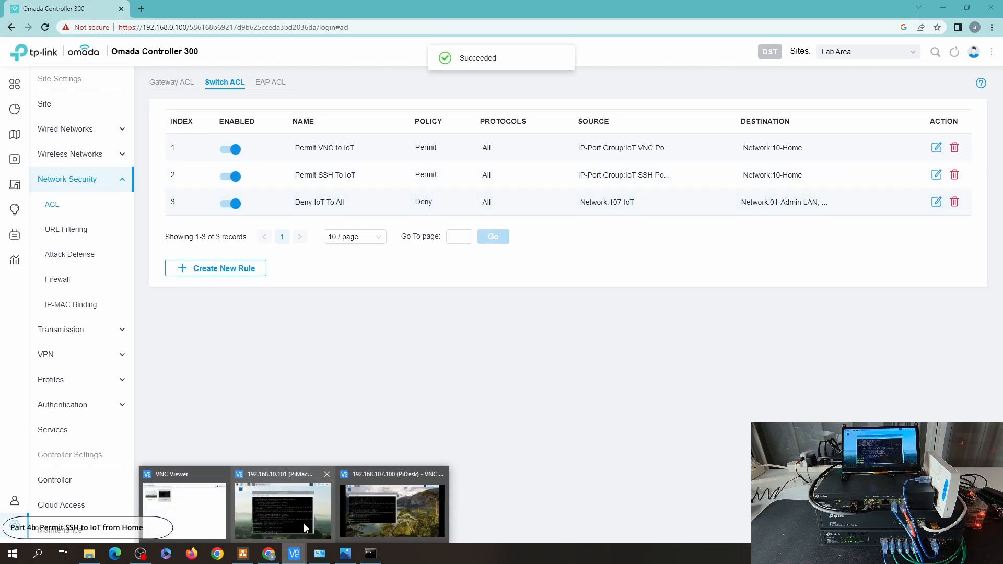
Step: Interrupt the pending SSH attempts in the PiDesk and PiMachine terminals
left_click(302, 524)
left_click(387, 501)
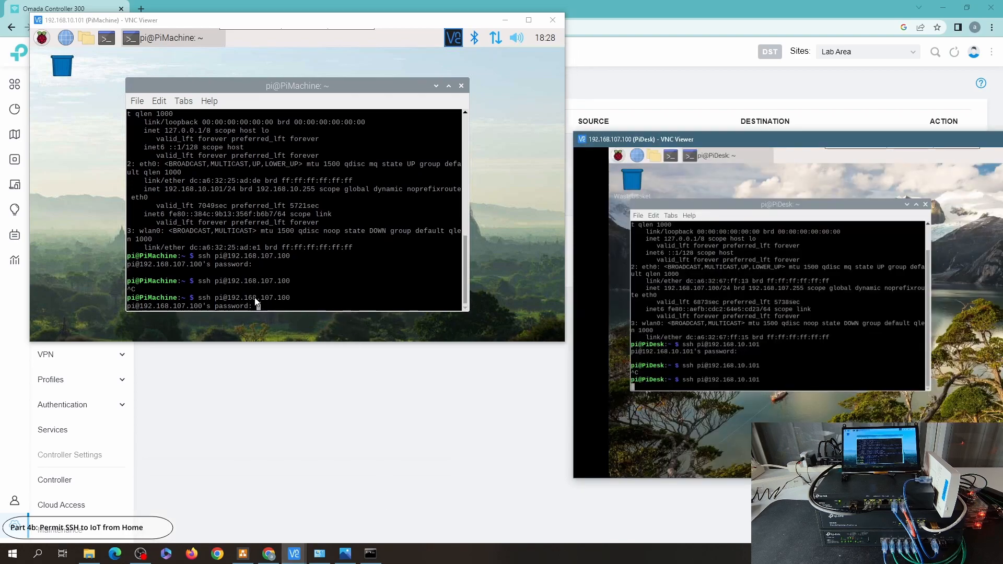
key("ctrl+c")
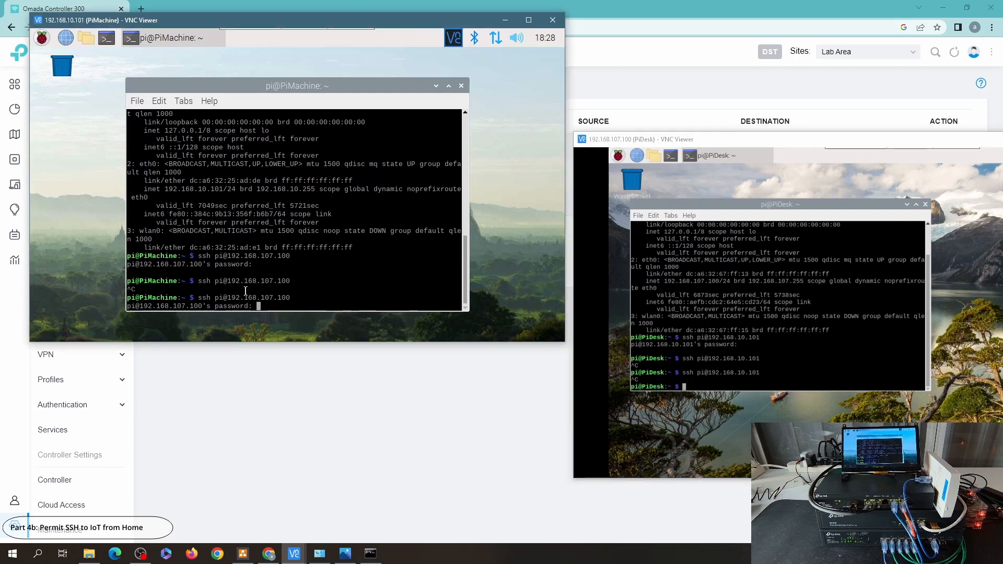
key("ctrl+c")
left_click(323, 422)
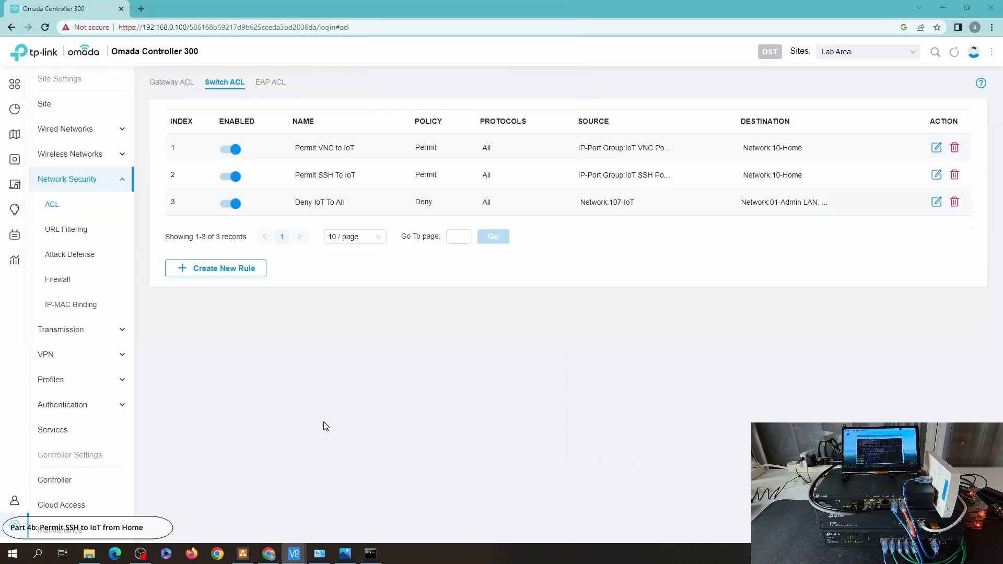
left_click(342, 520)
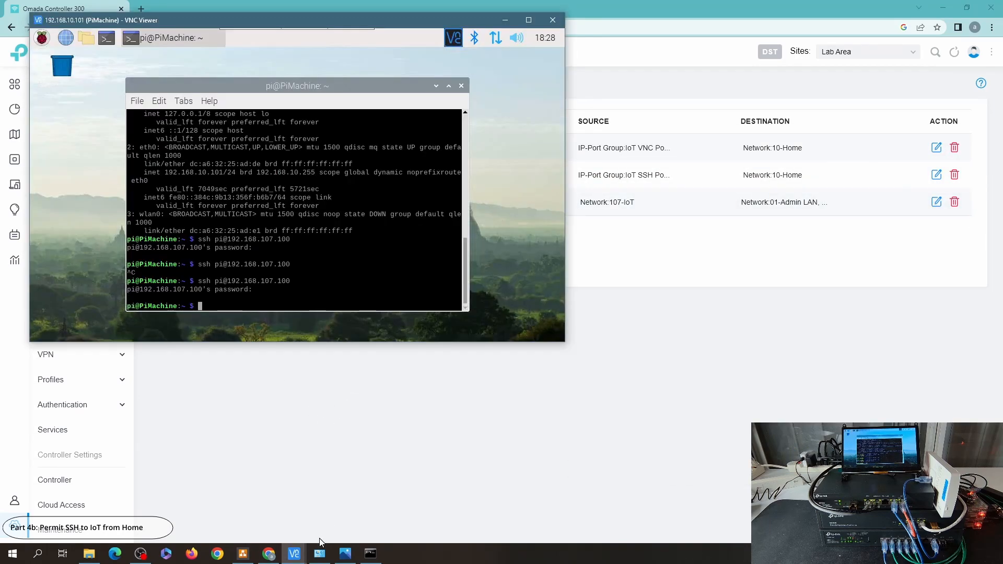
key("Up")
key("Return")
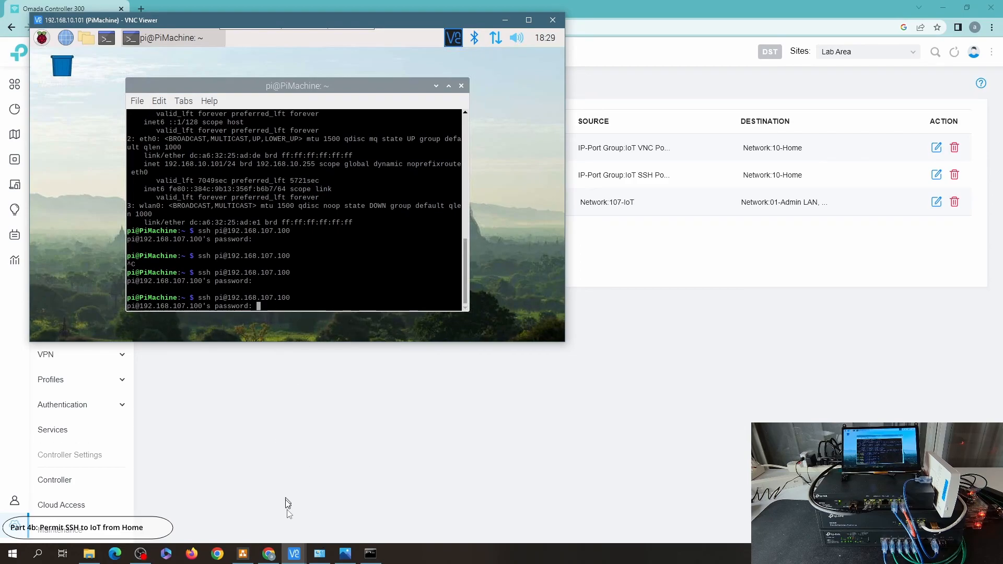
mouse_move(294, 553)
left_click(383, 513)
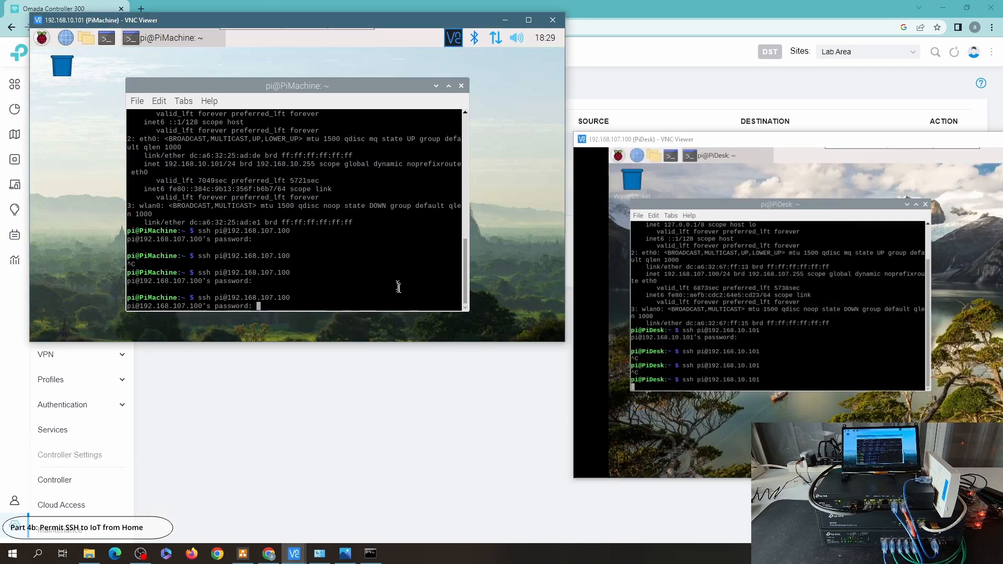
key("ctrl+c")
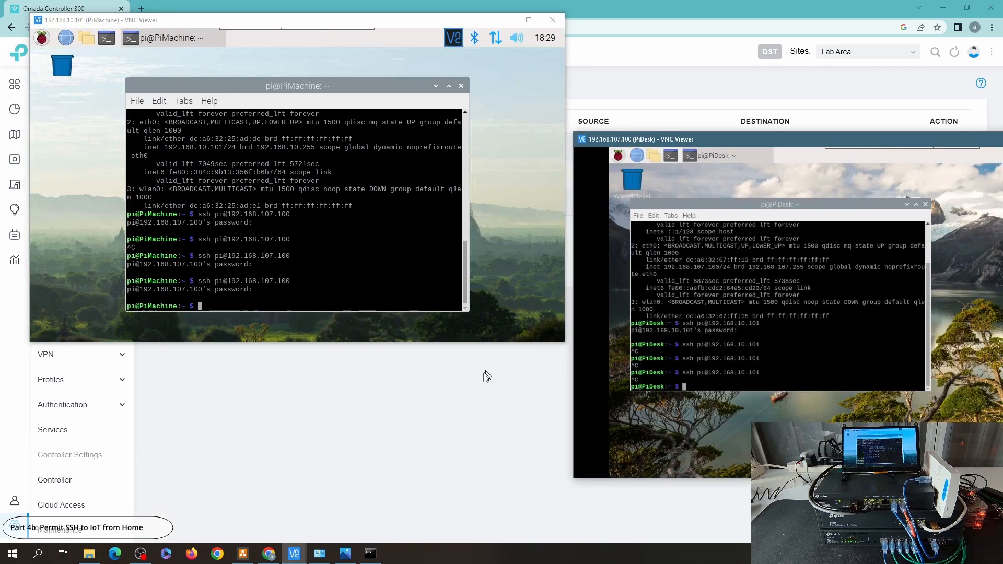
left_click(487, 376)
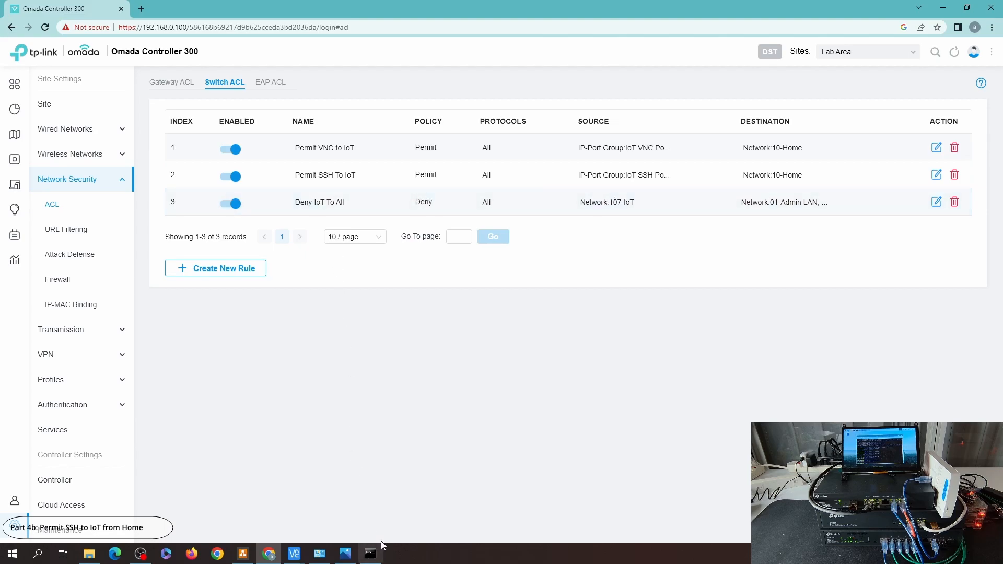
Step: Stop the continuous ping to 192.168.0.100 in the Command Prompt
left_click(371, 555)
left_click(453, 276)
right_click(455, 280)
left_click(493, 286)
right_click(492, 292)
left_click(477, 306)
right_click(478, 306)
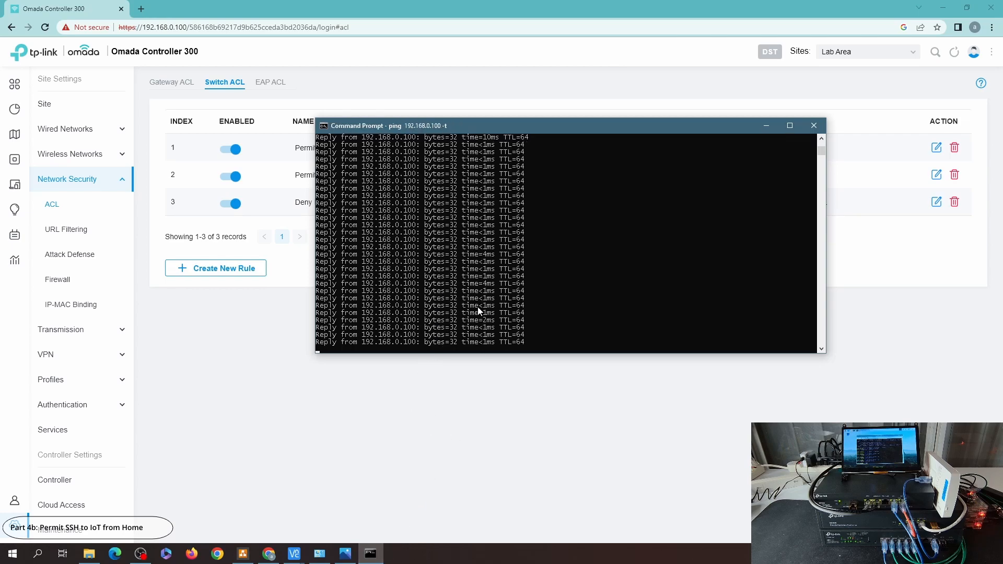
key("ctrl+c")
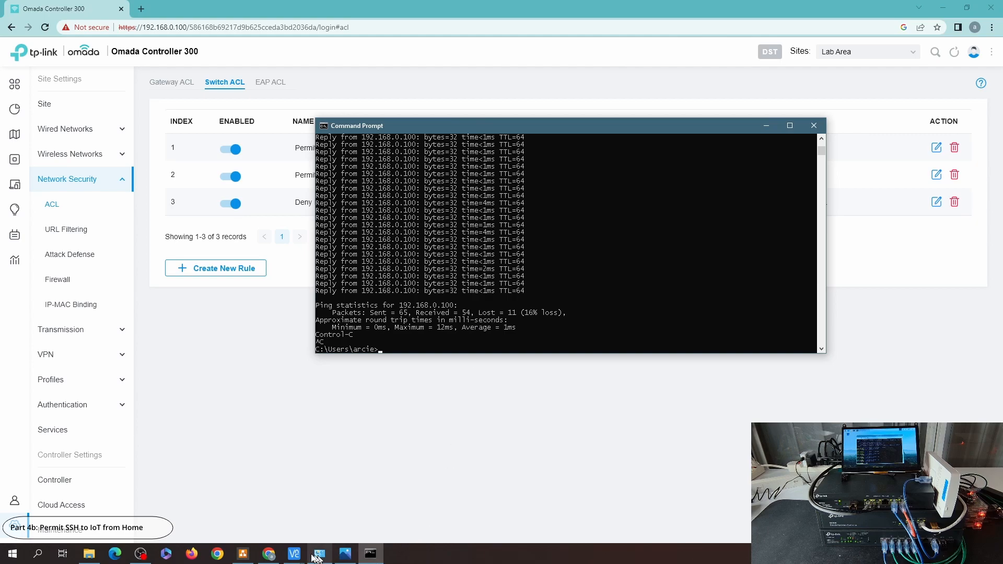
Step: Bring up the PiMachine and PiDesk VNC sessions and start nslookup in the PiDesk terminal
left_click(295, 554)
left_click(277, 515)
left_click(294, 554)
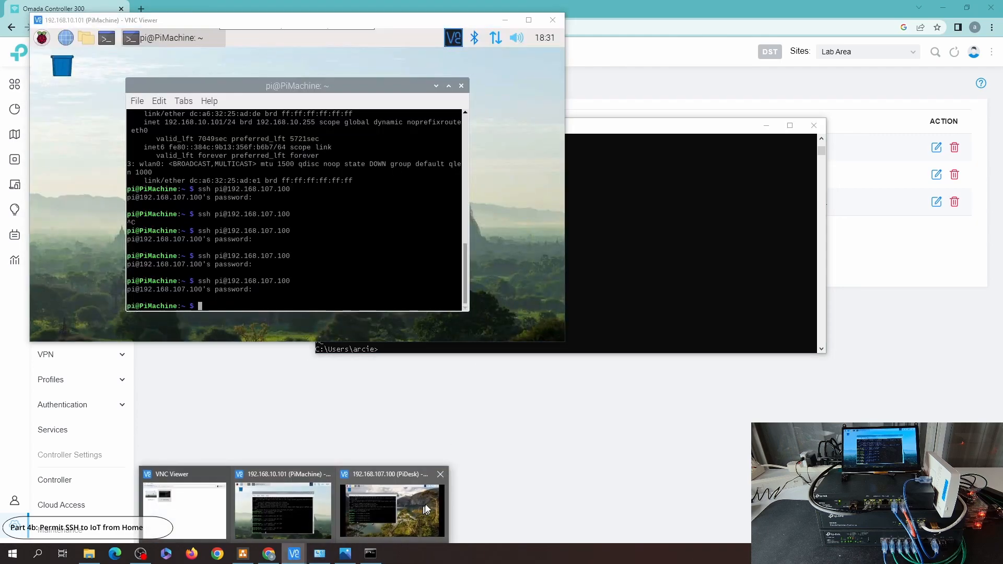
left_click(413, 503)
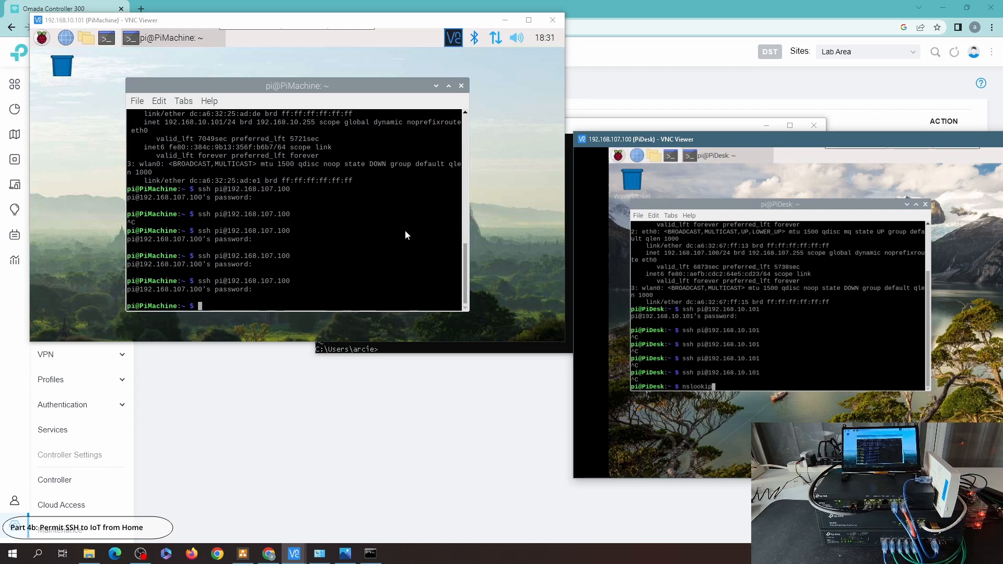
key("BackSpace")
key("BackSpace")
type("up")
key("Return")
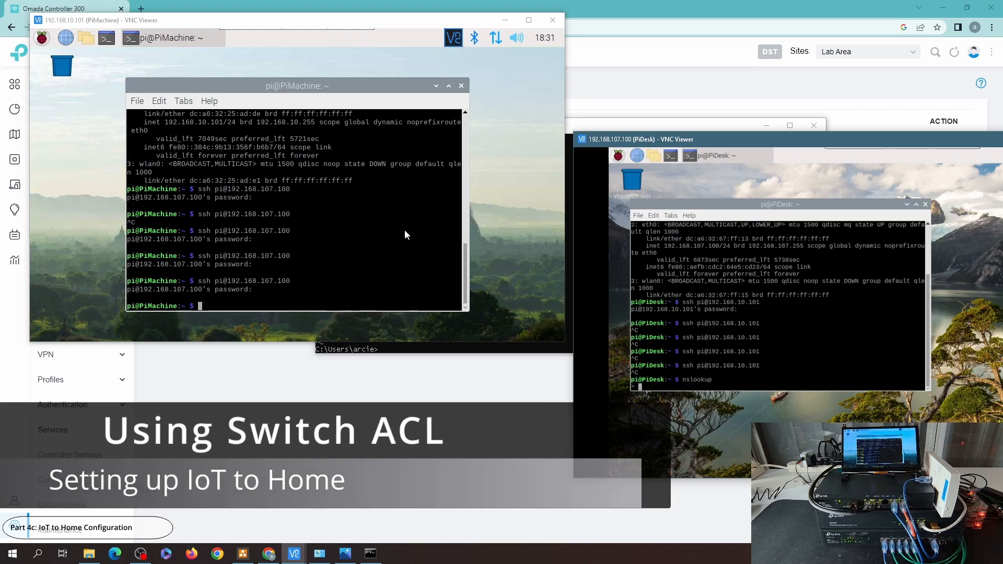
Step: Start nslookup on PiMachine, query google.com on both PiMachine and PiDesk, and highlight the DNS server in each answer
type("nslookup")
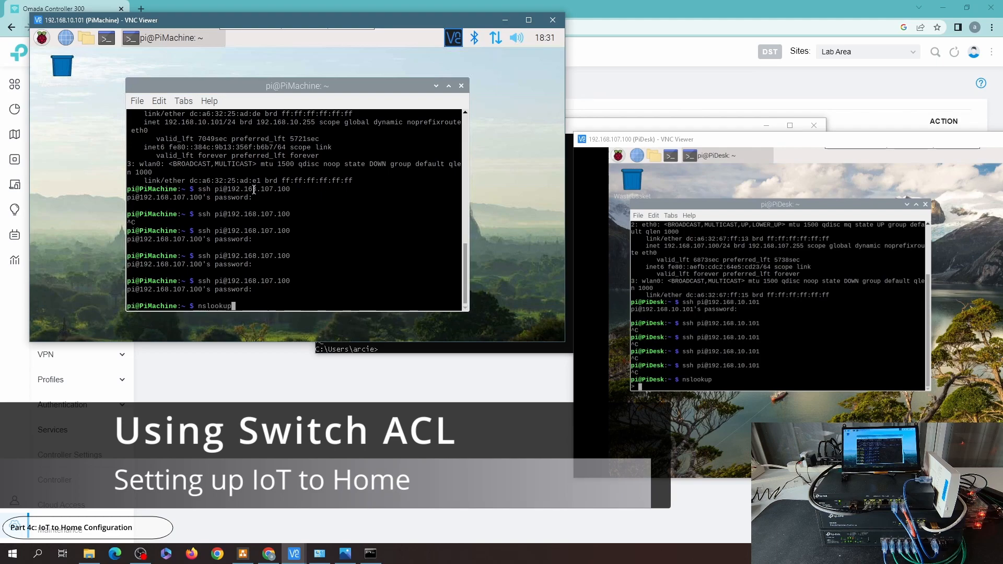
key("Return")
type("google.com")
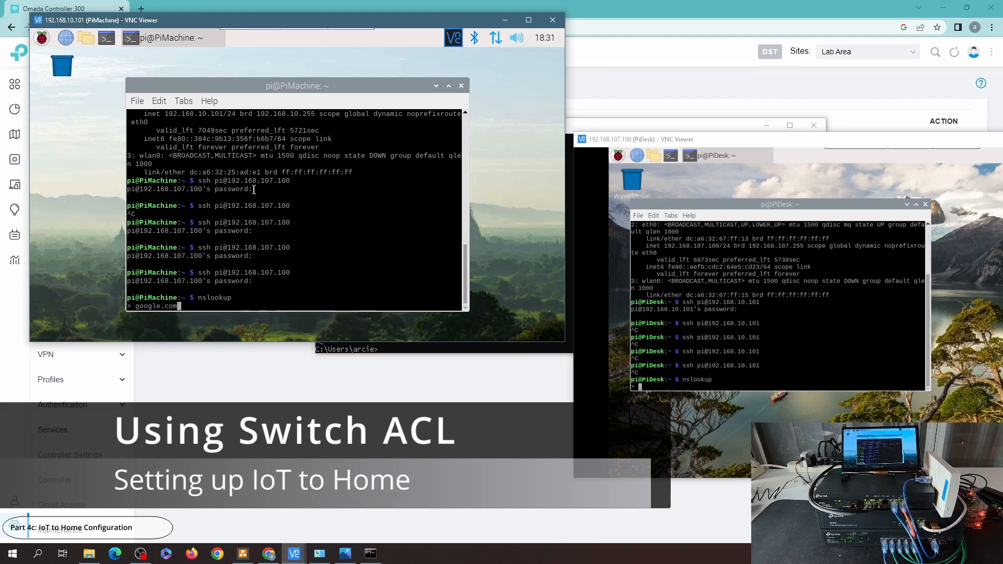
key("Return")
left_click(713, 290)
type("google.com")
key("Return")
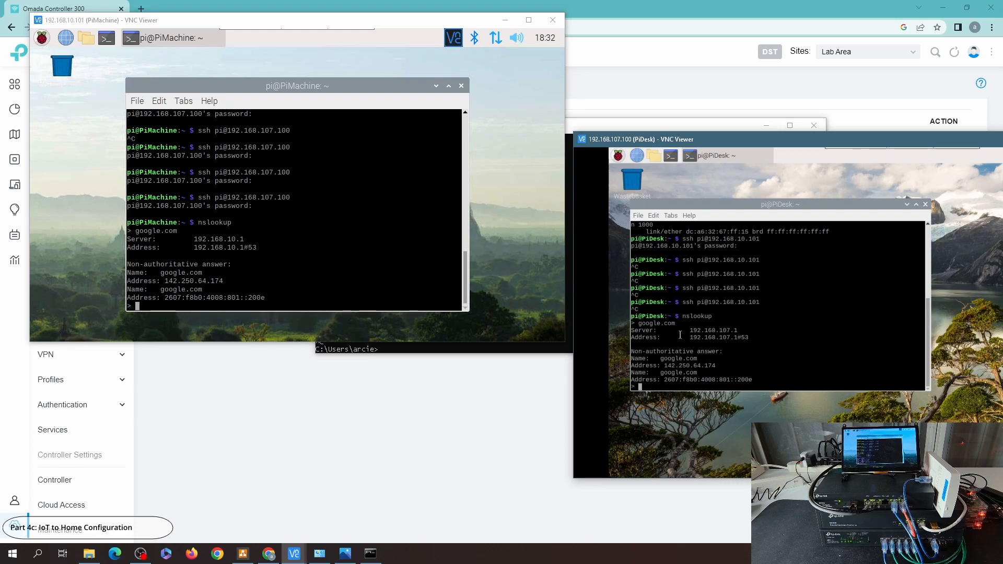
left_click_drag(687, 329, 746, 328)
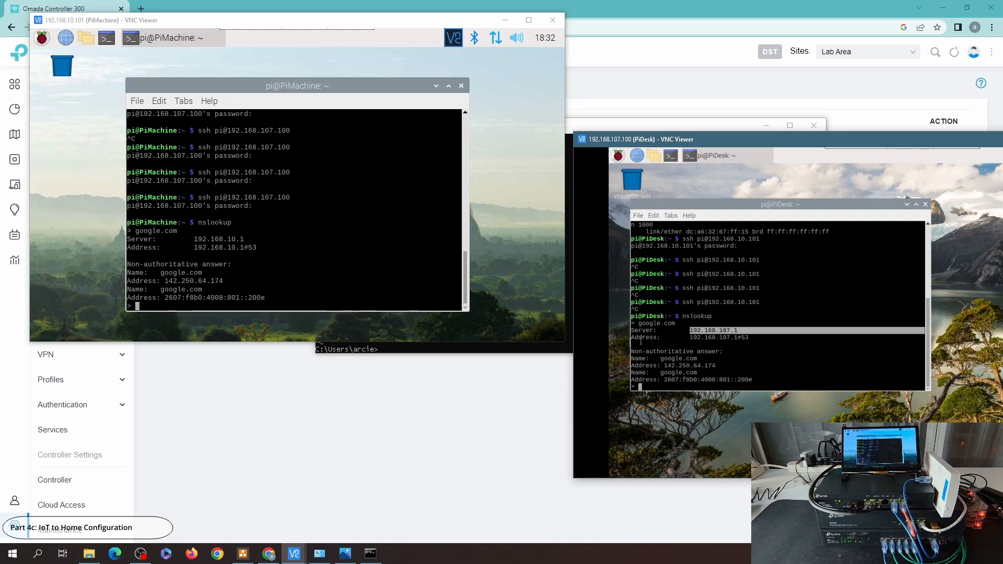
left_click_drag(193, 239, 249, 238)
Step: Set the nslookup server to 192.168.10.75 on both PiMachine and PiDesk
left_click(256, 281)
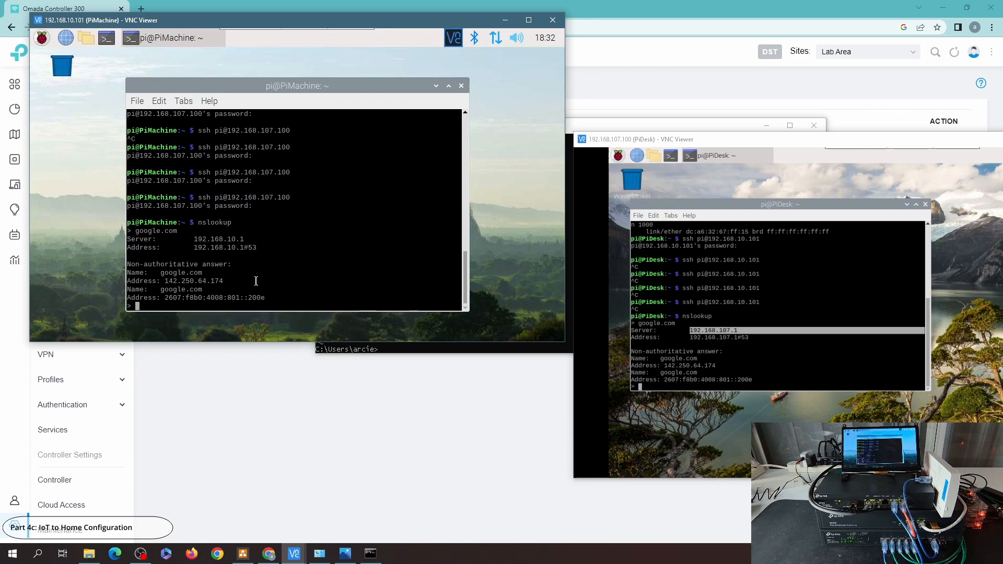
type("server 192.168.10.75")
key("Return")
left_click(754, 360)
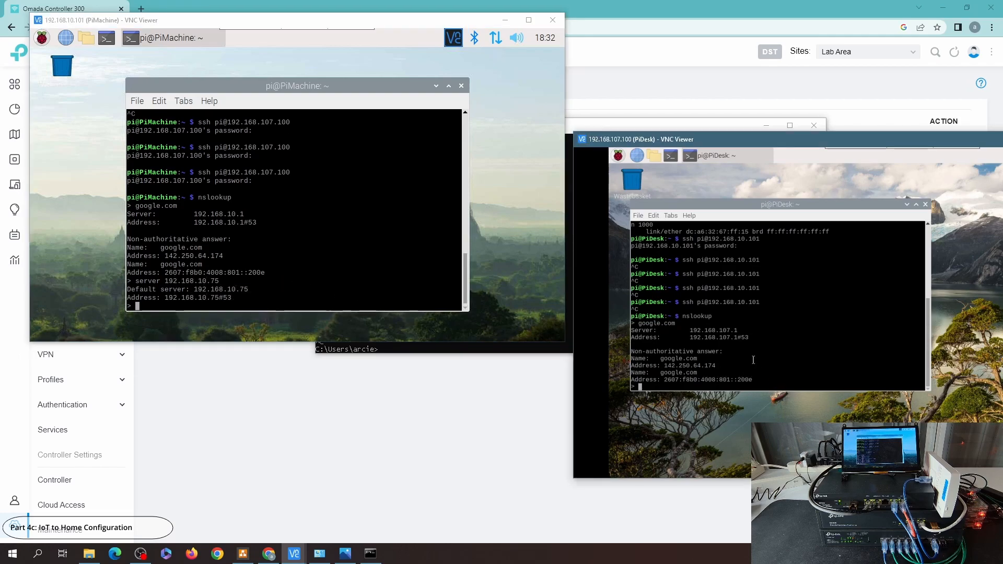
type("server 192.168.10.75")
key("Return")
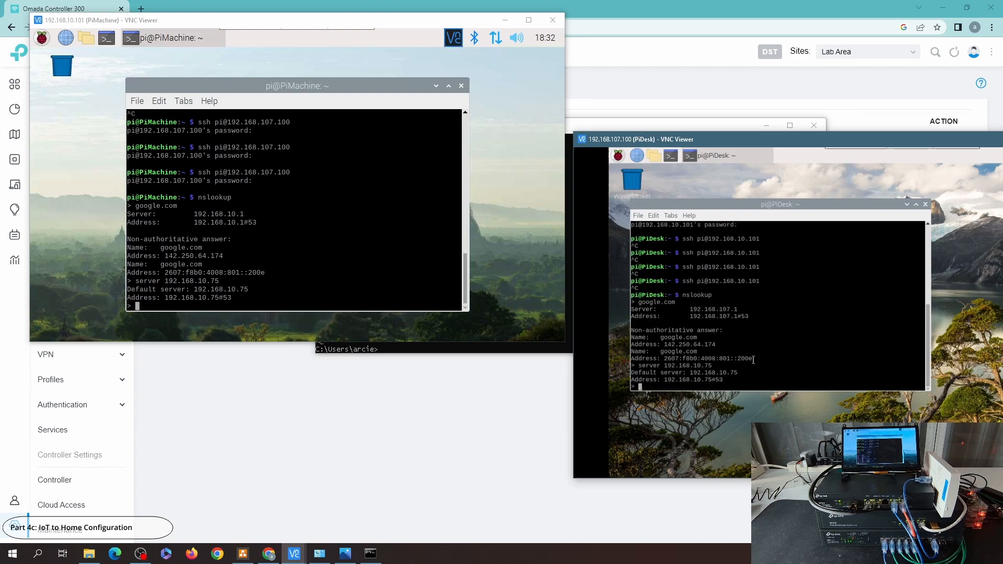
Step: Query google.com through DNS server 192.168.10.75 from PiMachine and from PiDesk
left_click(349, 262)
type("google.")
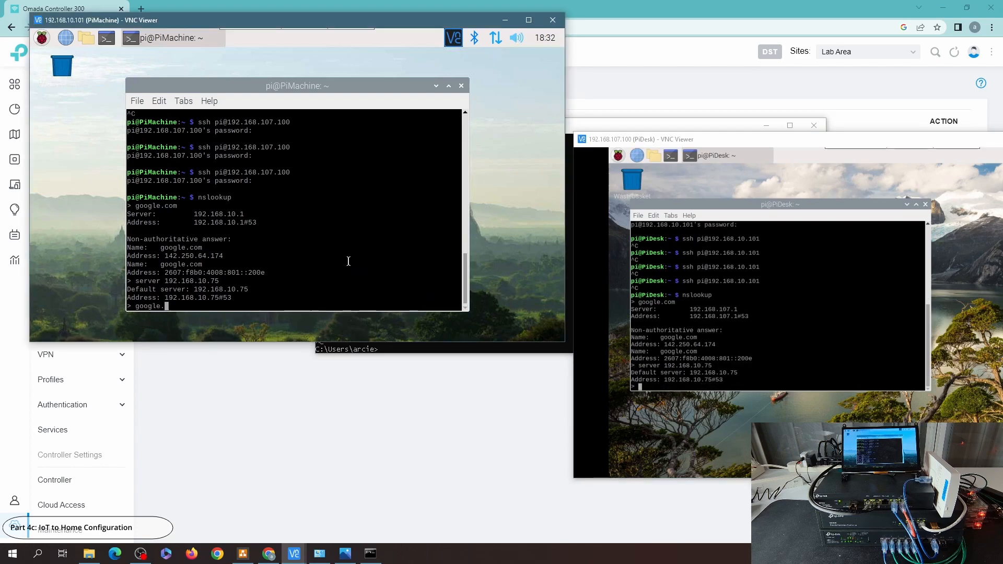
type("com")
key("Return")
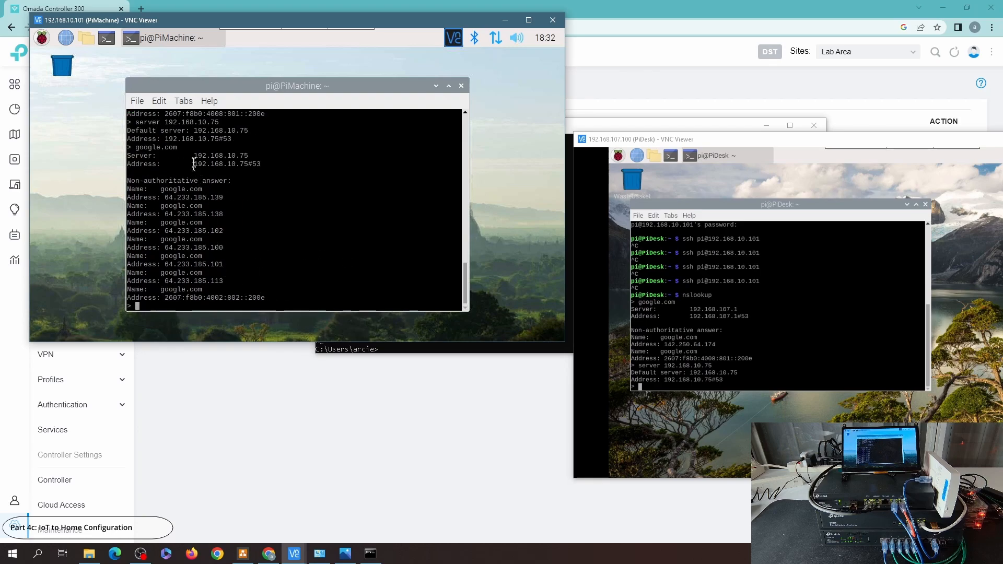
left_click_drag(193, 157, 259, 164)
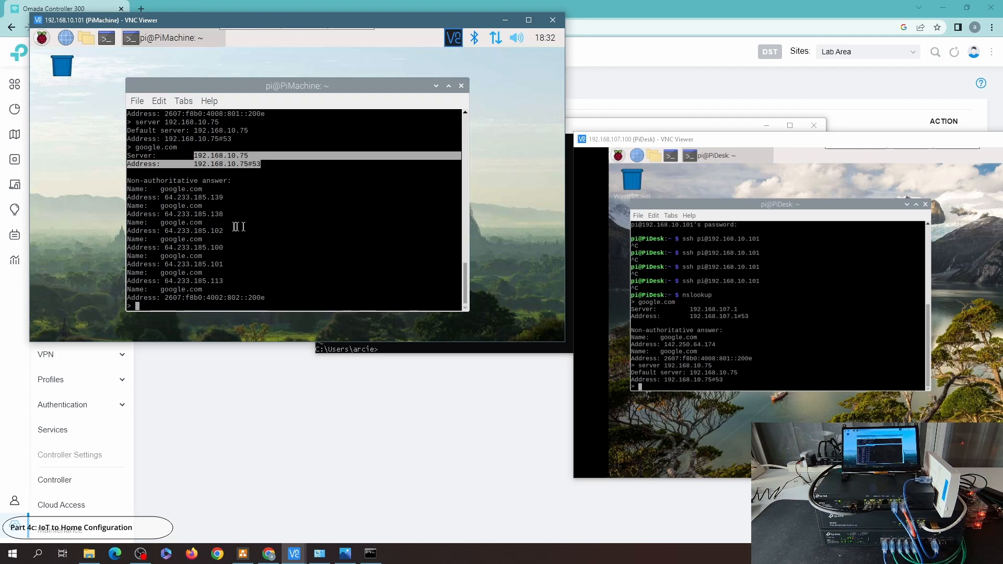
left_click(715, 333)
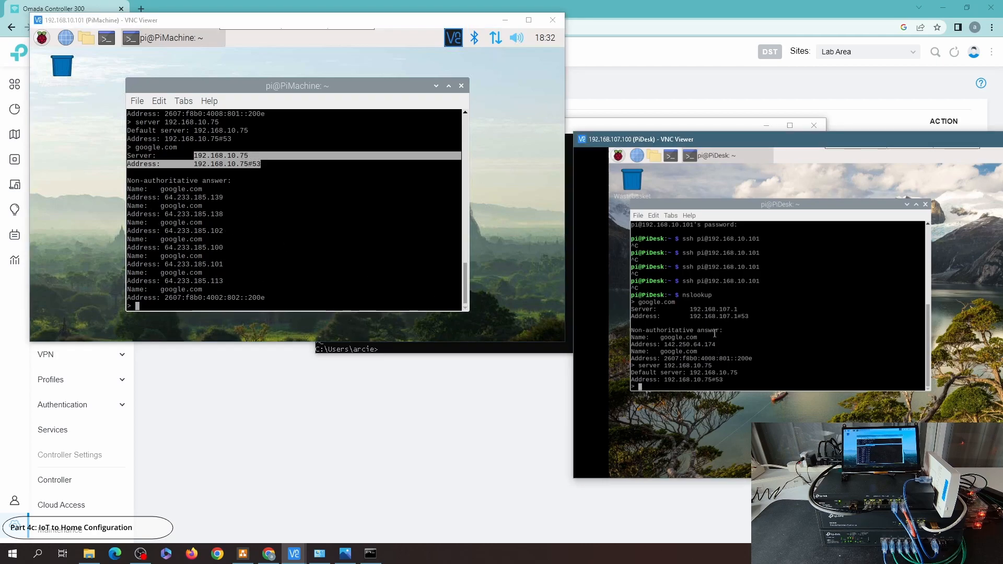
type("google.com")
key("Return")
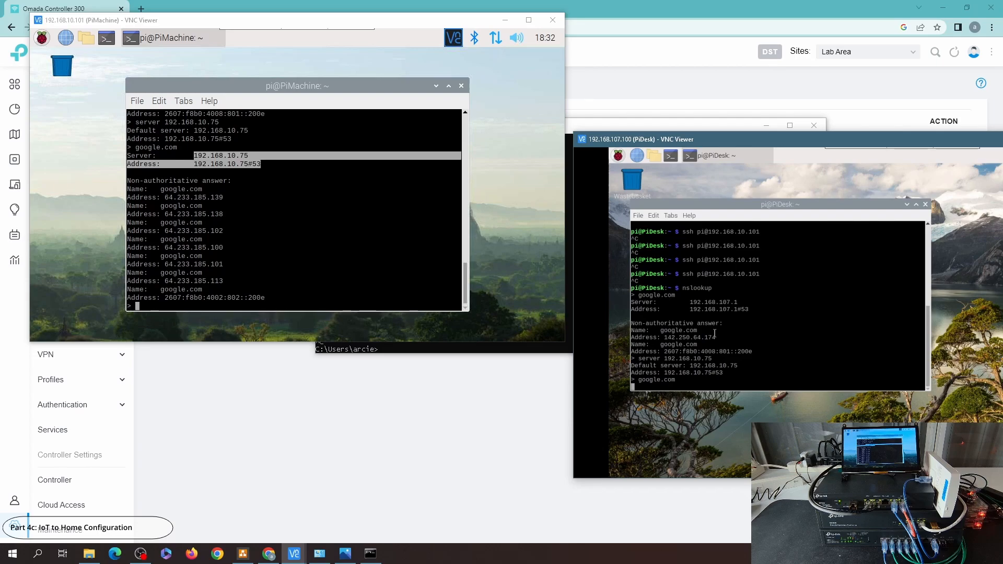
Step: Start a new switch ACL rule named Permit DNS Port to Home with the Permit policy and all protocols
left_click(449, 432)
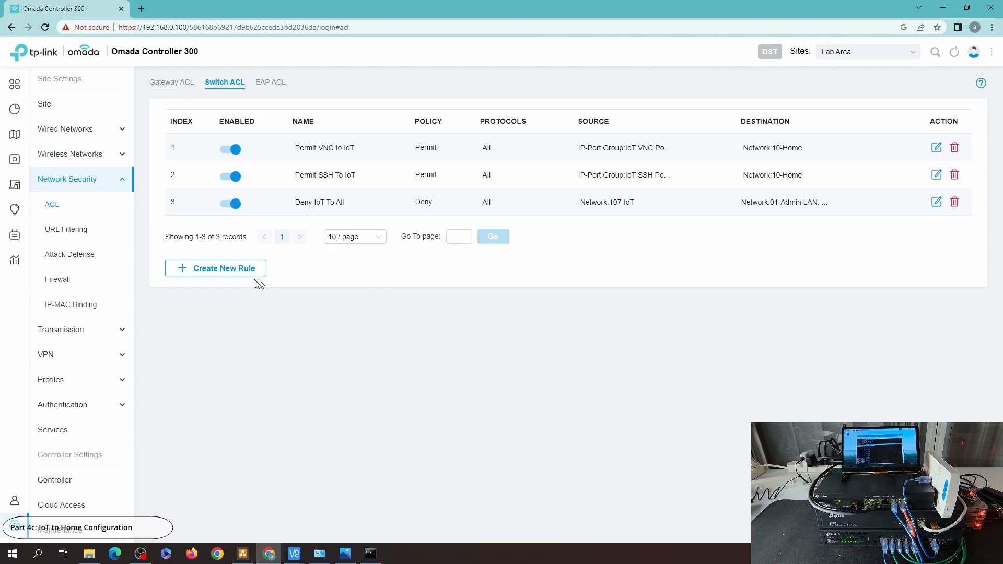
left_click(236, 271)
left_click(305, 139)
type("Permit DNS Port to")
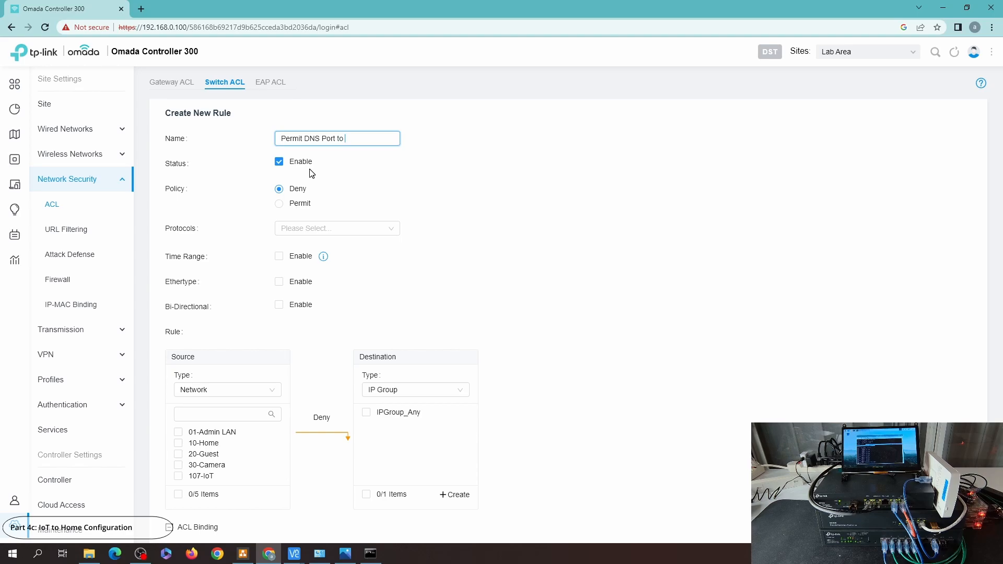
type("Ho")
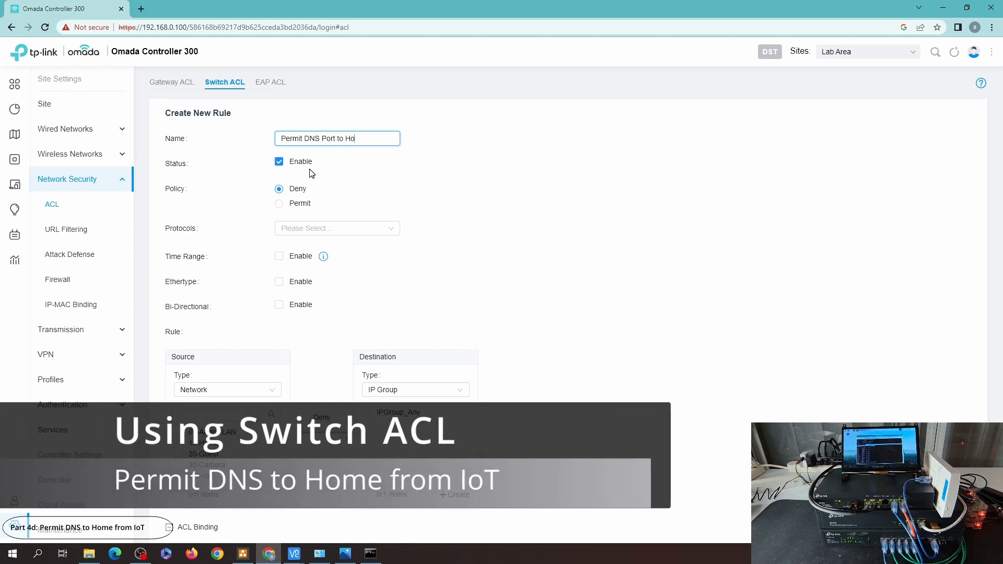
type("mnee")
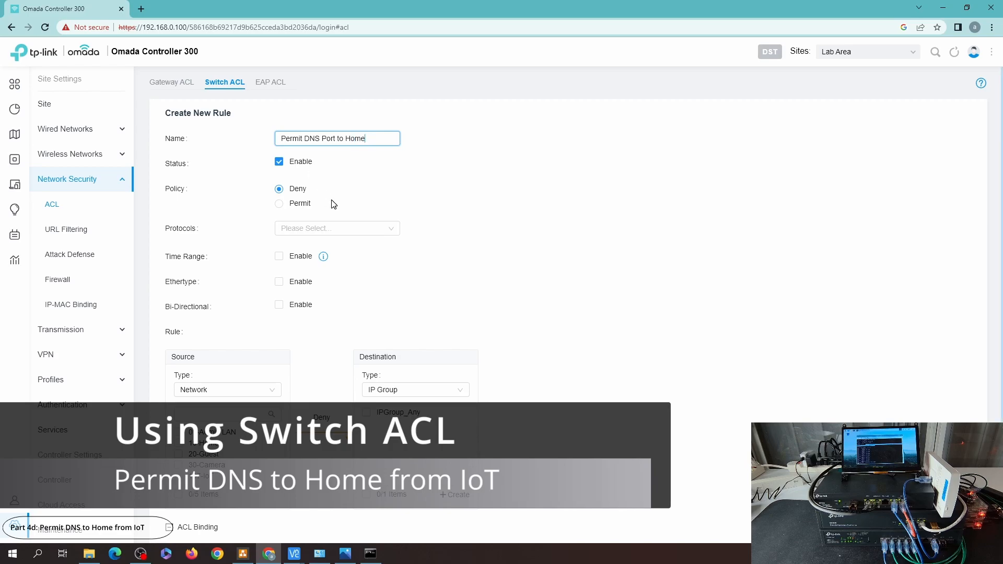
left_click(306, 206)
left_click(314, 234)
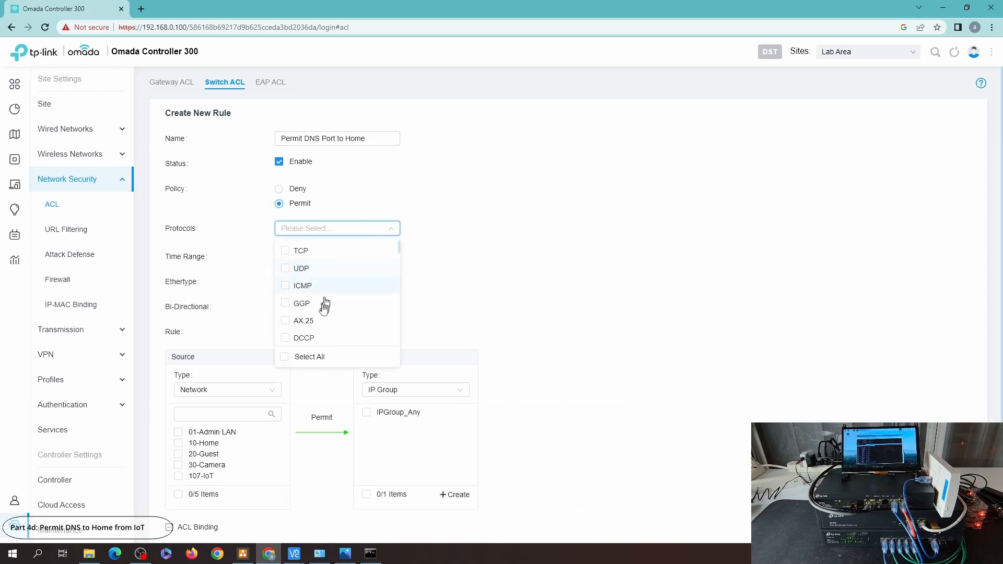
left_click(307, 358)
left_click(448, 306)
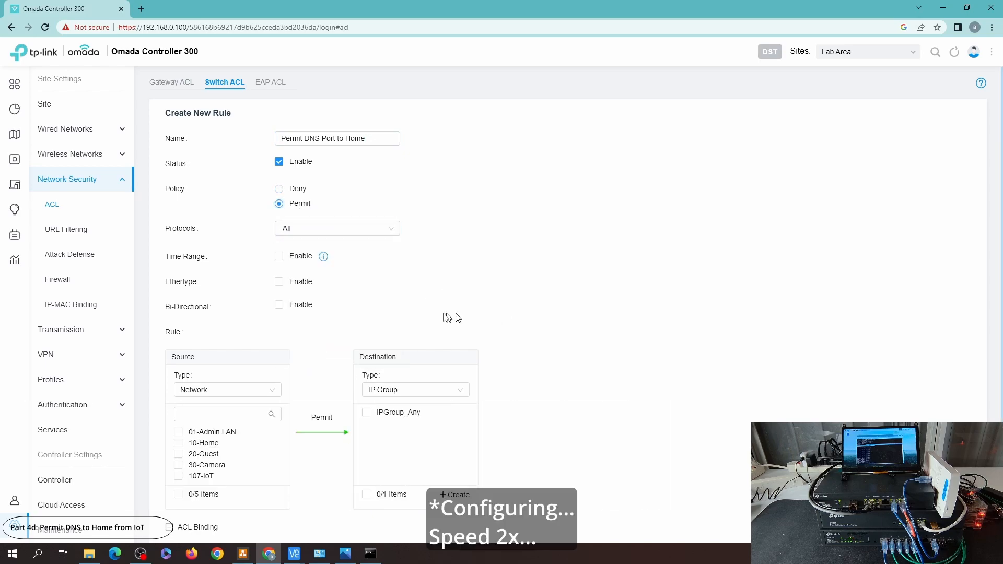
Step: Set the rule's source to the 107-IoT network and its destination type to IP-Port Group
left_click(217, 394)
left_click(202, 411)
left_click(198, 477)
left_click(403, 391)
left_click(393, 441)
Step: Create an IP-Port group named Home DNS Server with subnet 192.168.10.75/32 and port 53
left_click(454, 495)
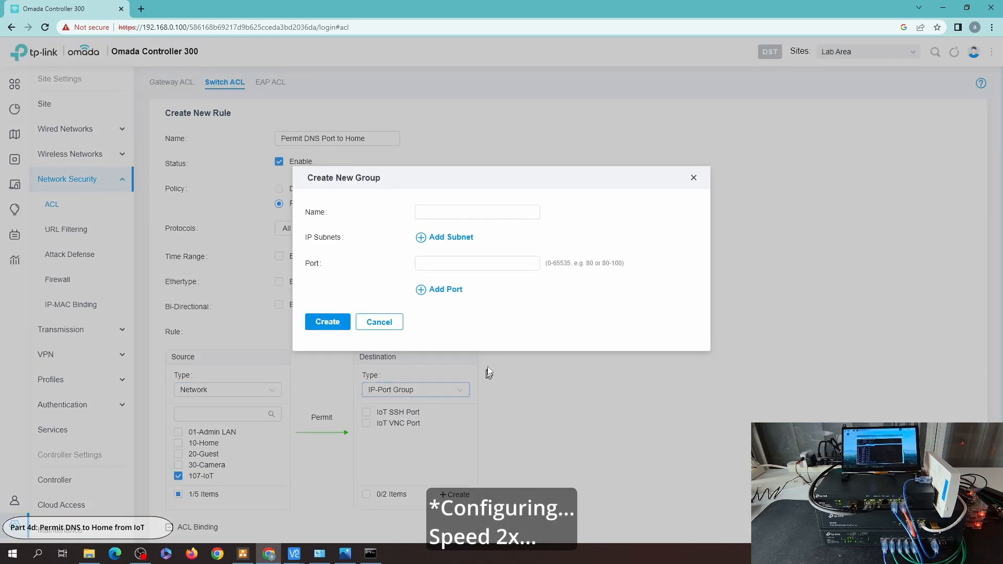
left_click(431, 213)
type("Home DNS Server")
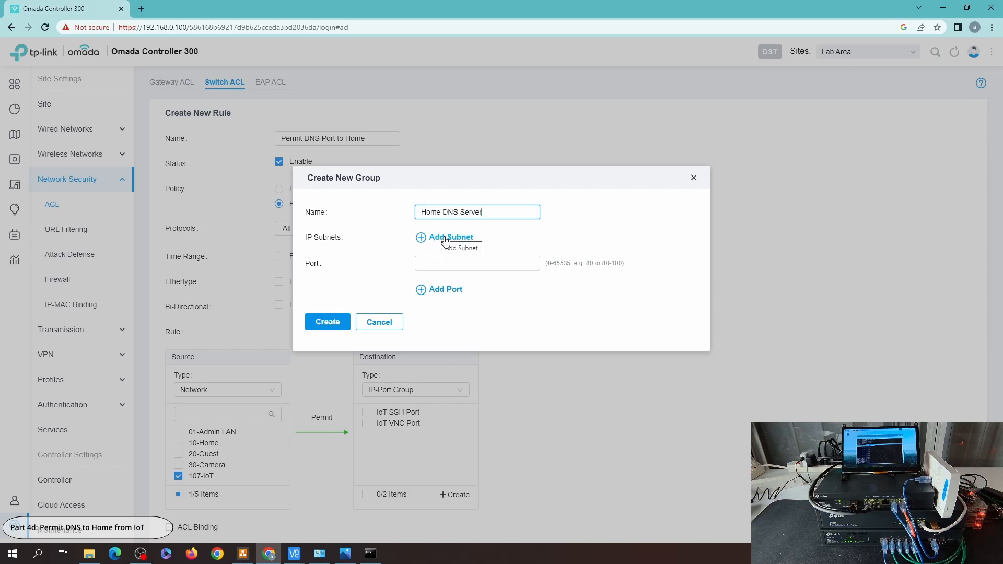
left_click(441, 238)
left_click(431, 238)
type("192.1")
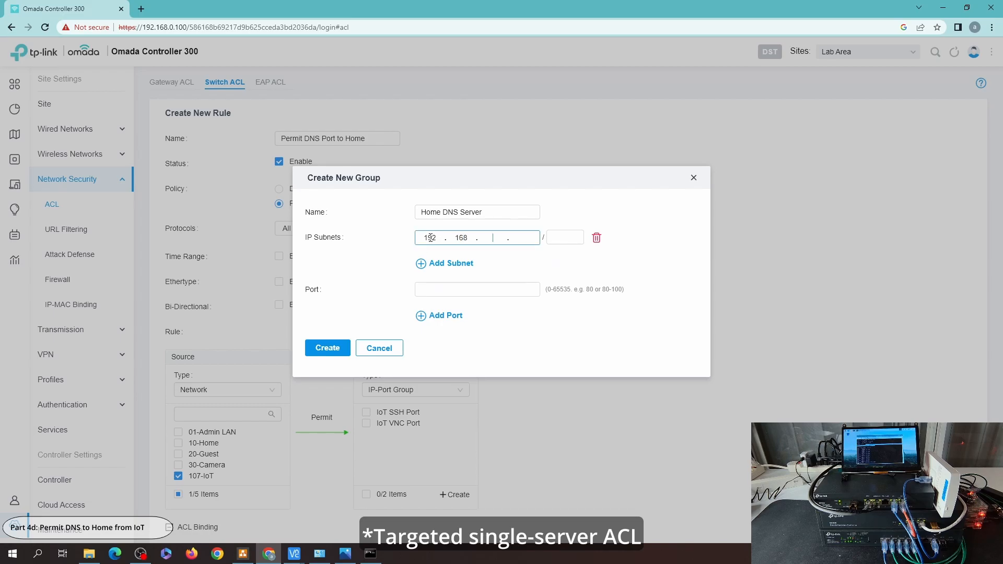
type("68.10.75")
key("Tab")
type("32")
left_click(445, 288)
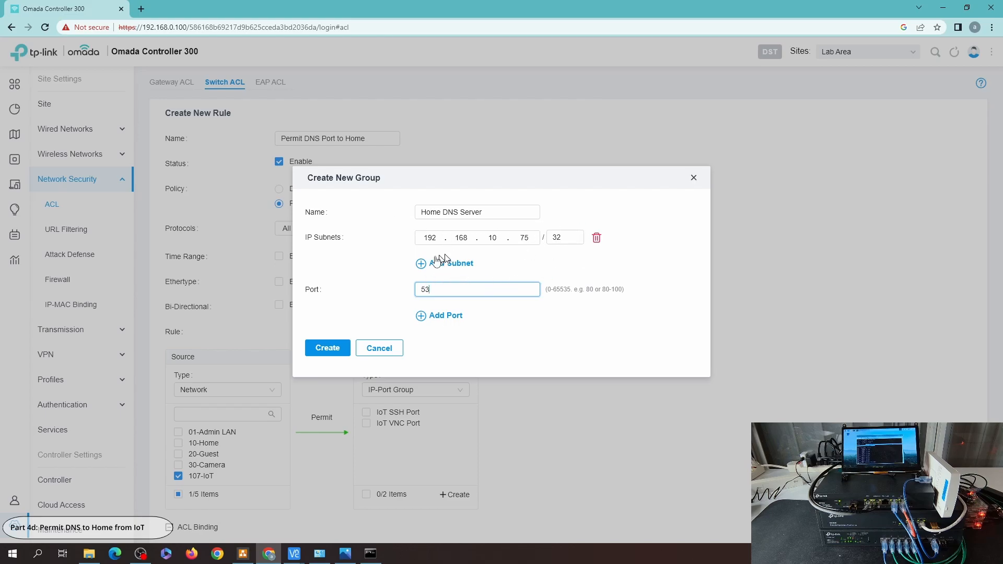
left_click(329, 348)
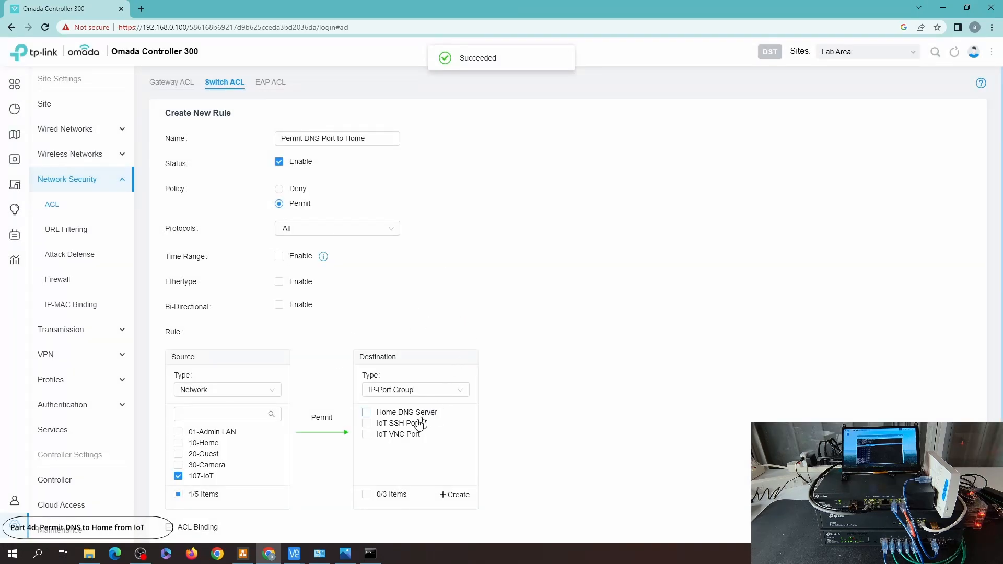
Step: Set the Home DNS Server group as the rule's destination and save the Permit DNS Port to Home rule
left_click(366, 412)
scroll(520, 390, "down", 3)
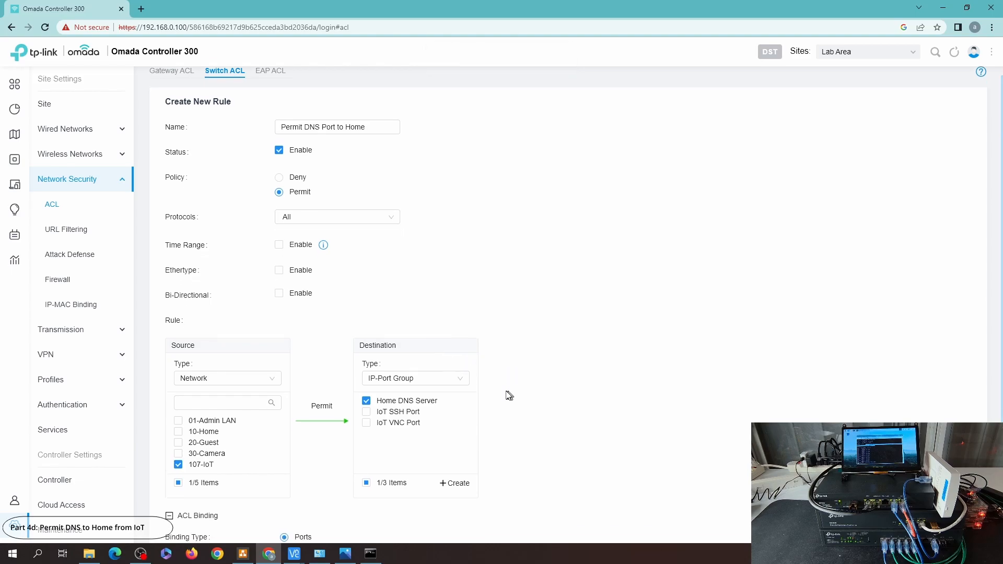
left_click(194, 494)
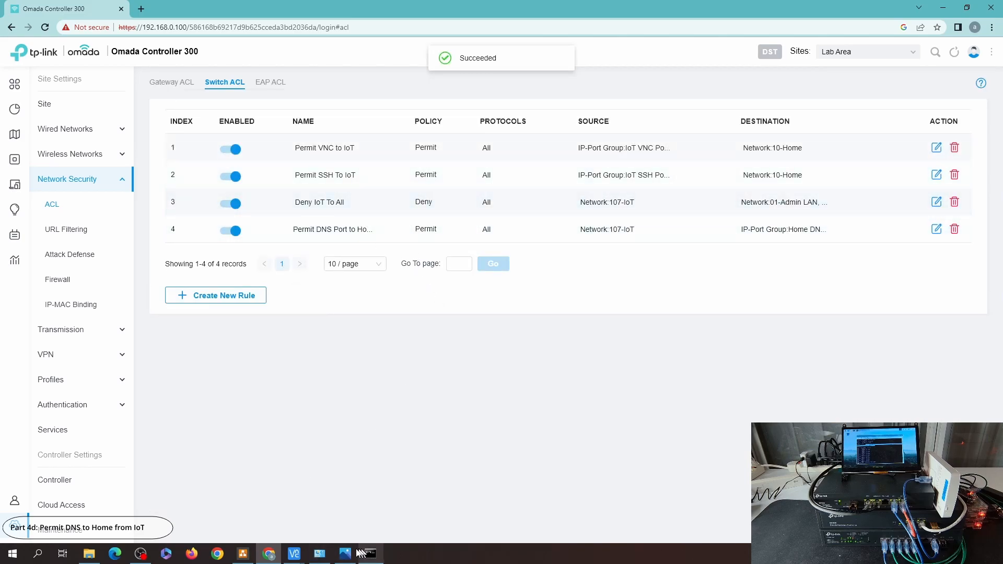
Step: Repeat the google.com lookup in the open nslookup sessions on PiMachine and PiDesk, and compare their responses
mouse_move(294, 553)
left_click(308, 515)
key("Up")
key("Return")
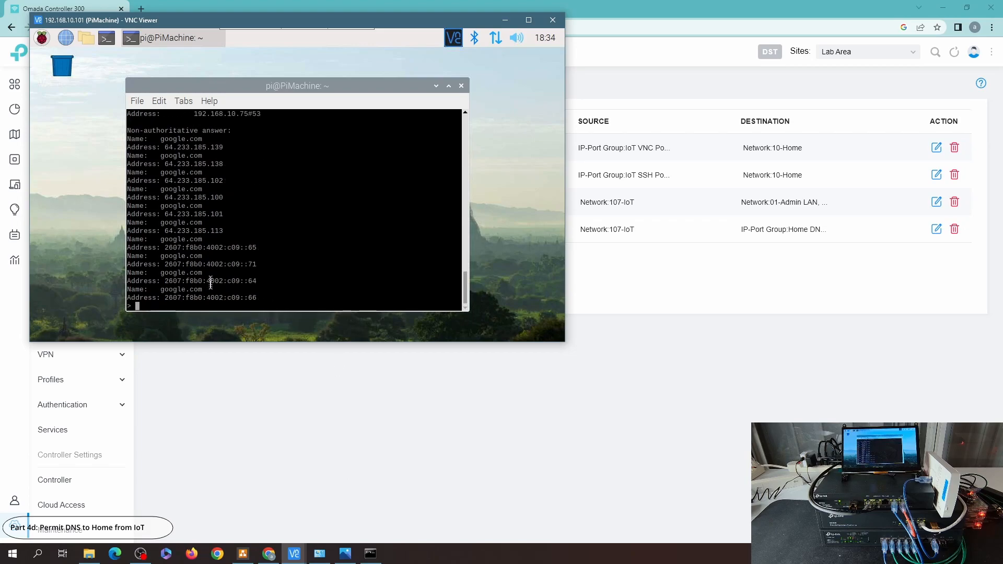
mouse_move(288, 558)
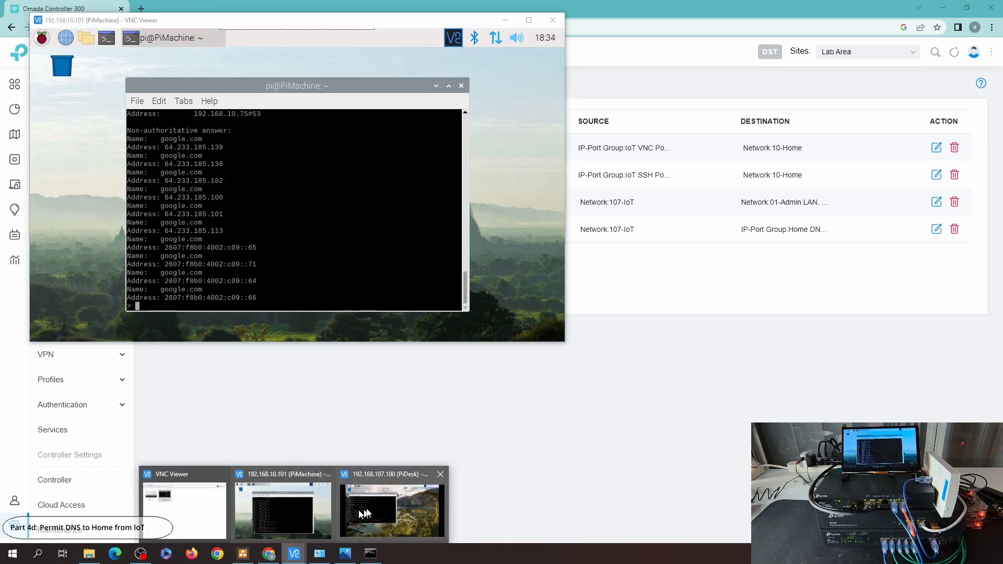
left_click(364, 508)
key("Up")
key("Return")
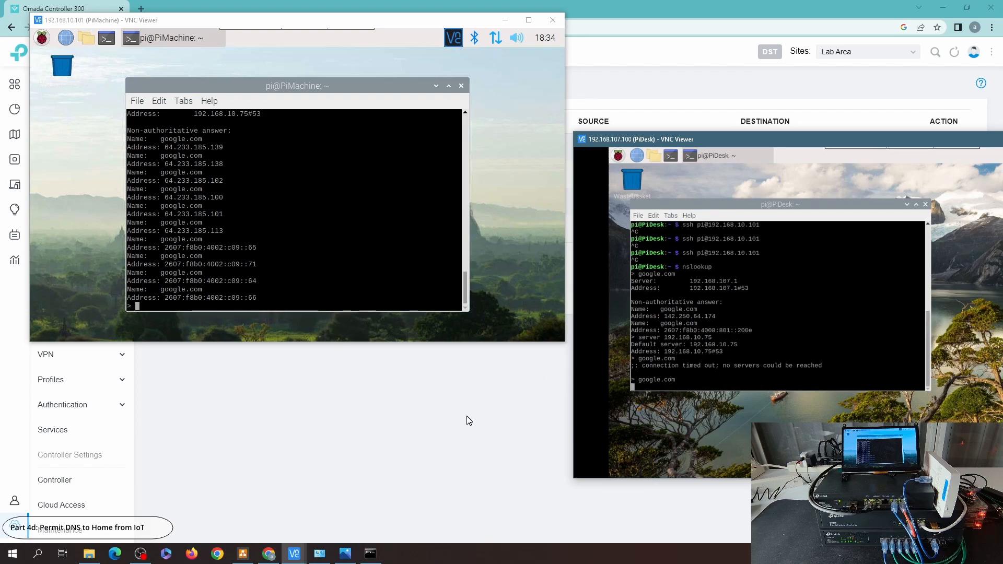
left_click(468, 382)
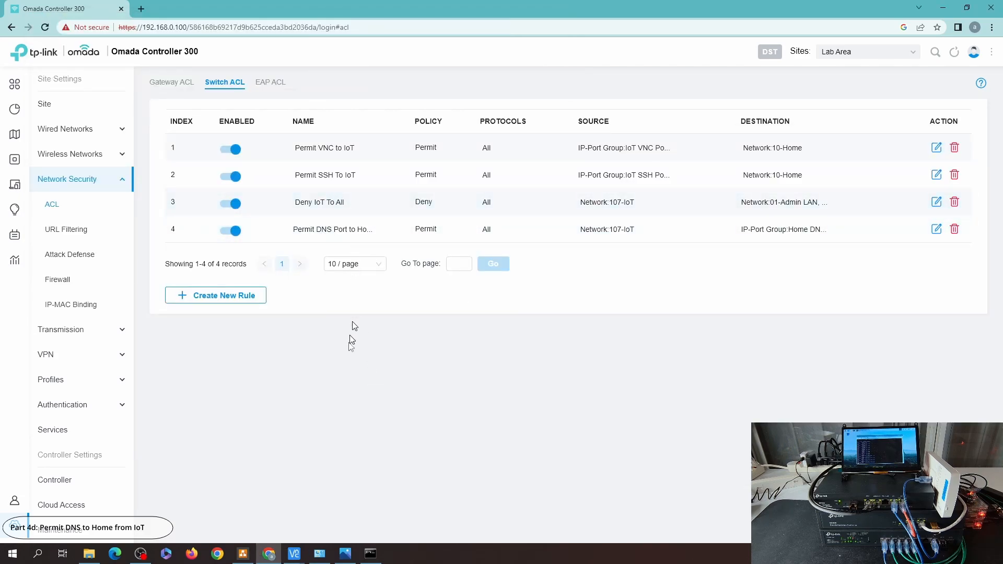
mouse_move(294, 553)
left_click(392, 503)
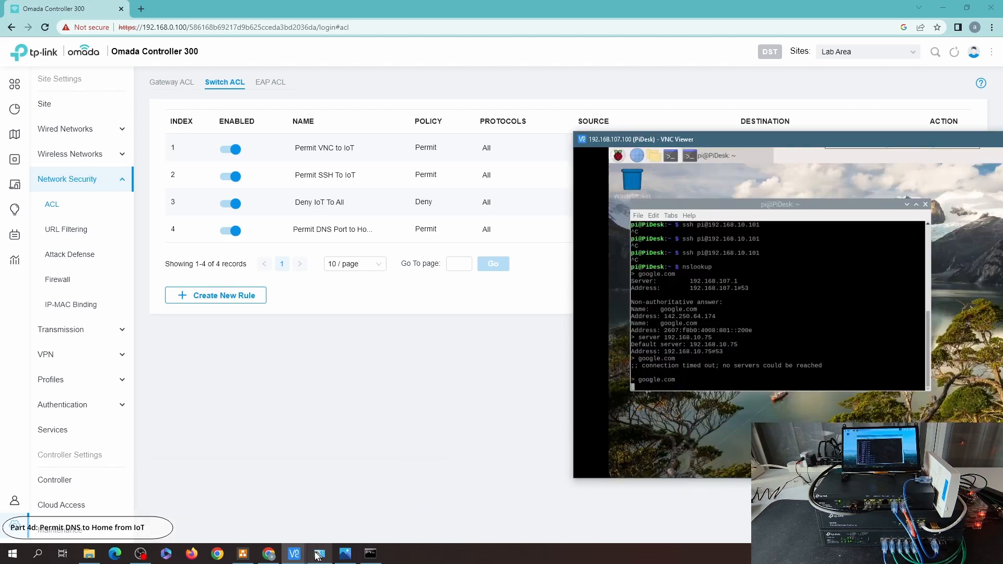
left_click(295, 552)
left_click(291, 500)
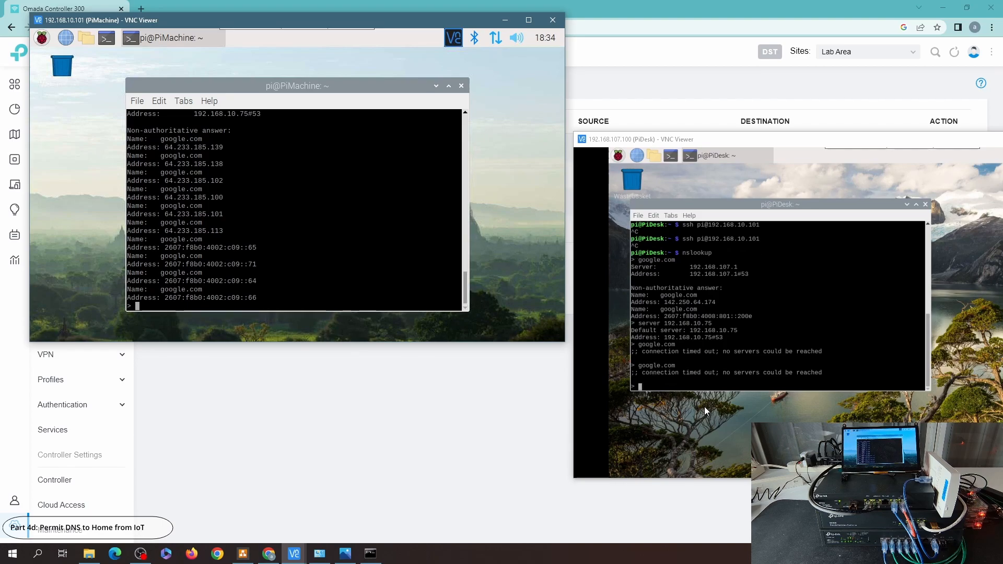
Step: Move the Permit DNS Port to Home rule above the Deny IoT To All rule in the switch ACL list
left_click(355, 442)
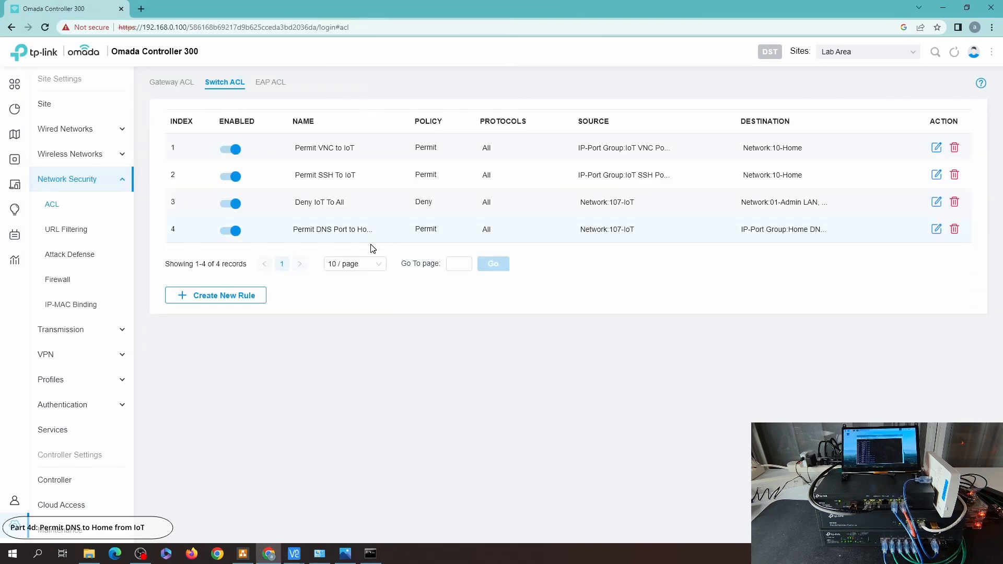
left_click_drag(320, 218, 320, 205)
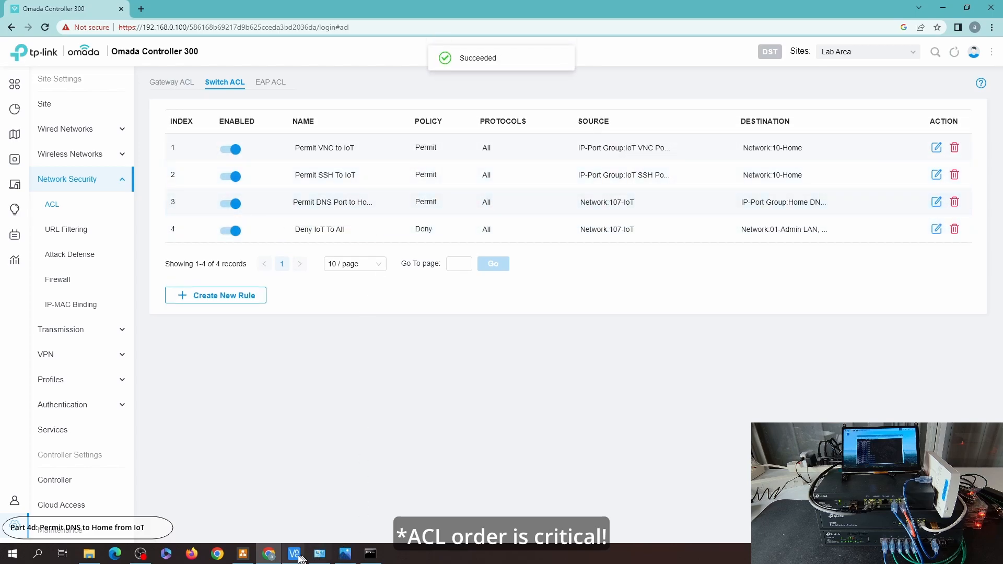
Step: Query google.com again from the nslookup session on PiDesk and check which DNS server answered
mouse_move(295, 554)
left_click(296, 511)
left_click(392, 509)
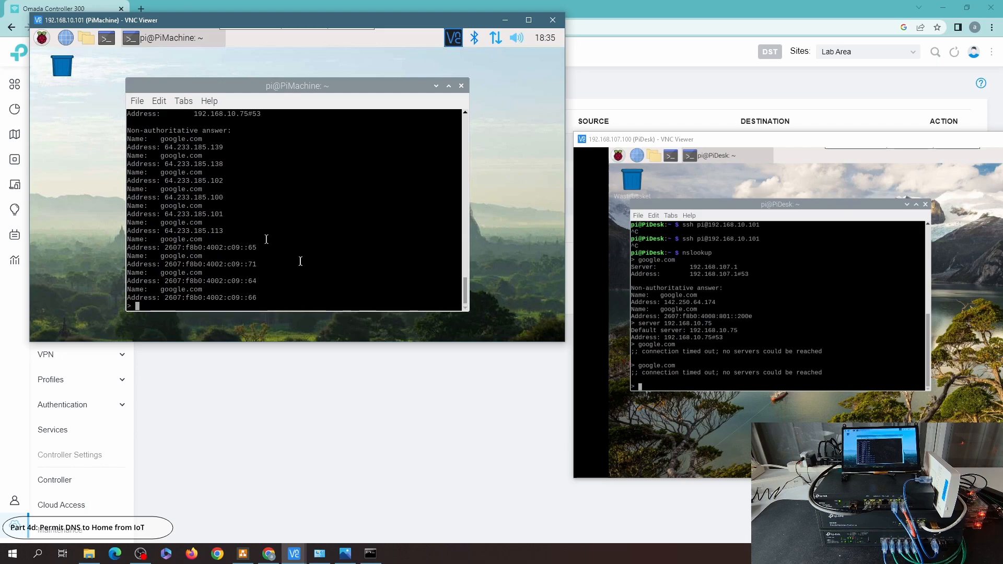
left_click(712, 354)
type("google.com")
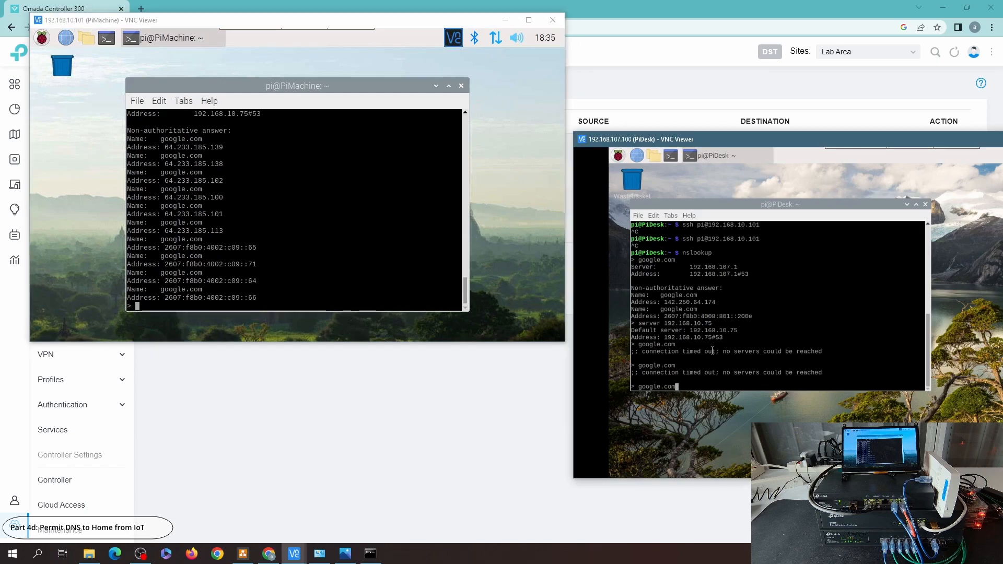
key("Return")
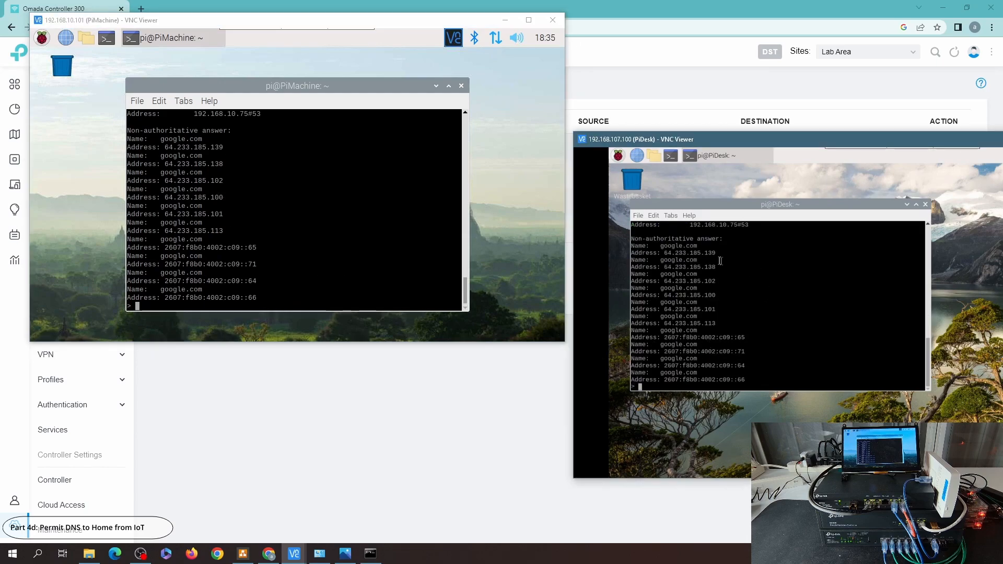
scroll(685, 264, "up", 3)
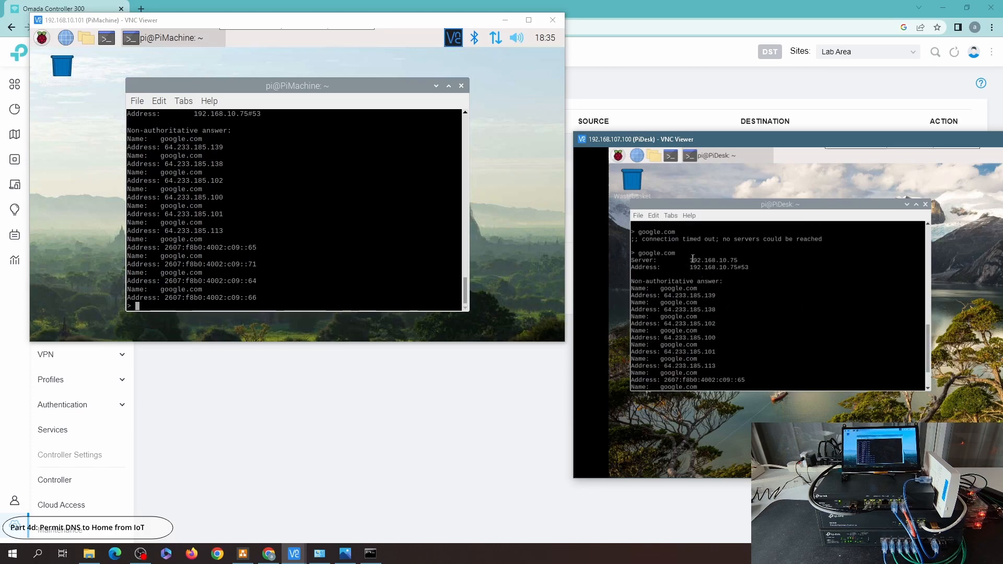
left_click_drag(692, 259, 751, 261)
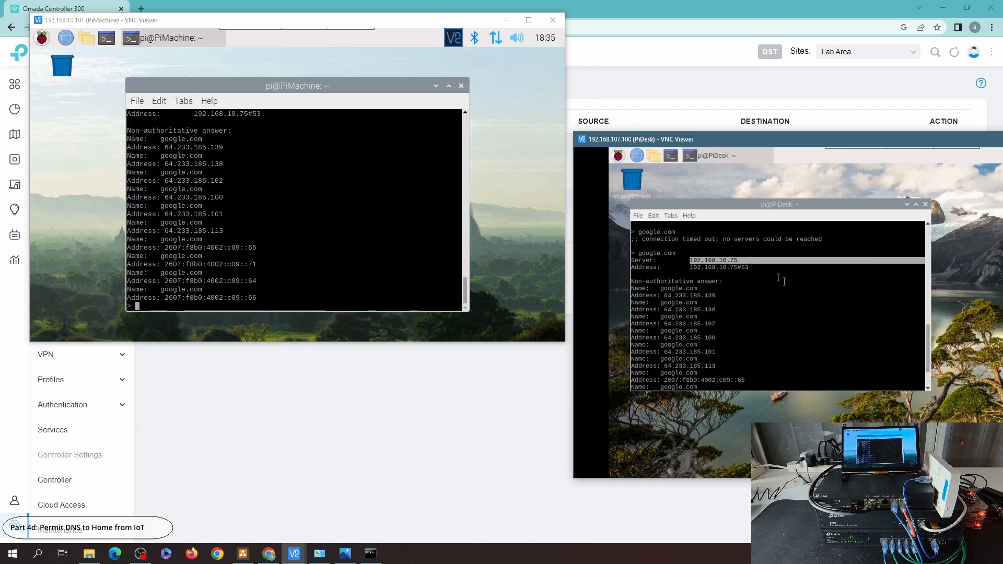
scroll(772, 308, "down", 3)
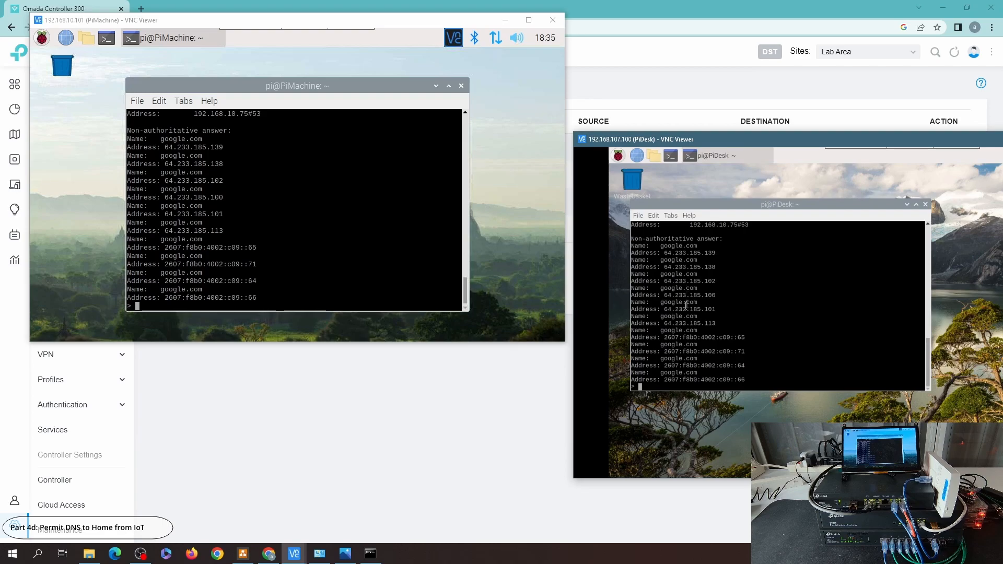
Step: Review the NewGen LAN 2023.0301 network diagram in diagrams.net and return to the Omada switch ACL list
left_click(243, 554)
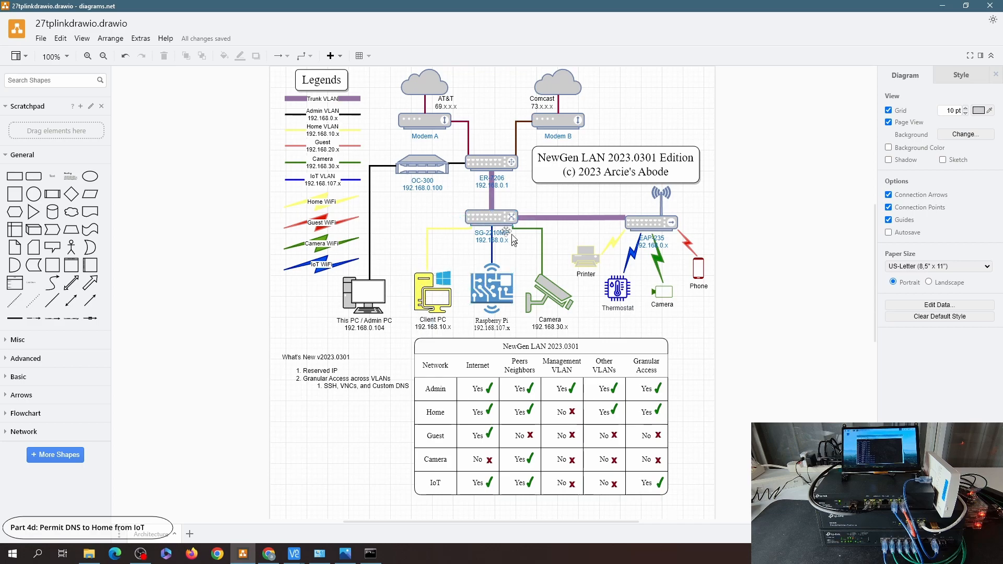
left_click(269, 553)
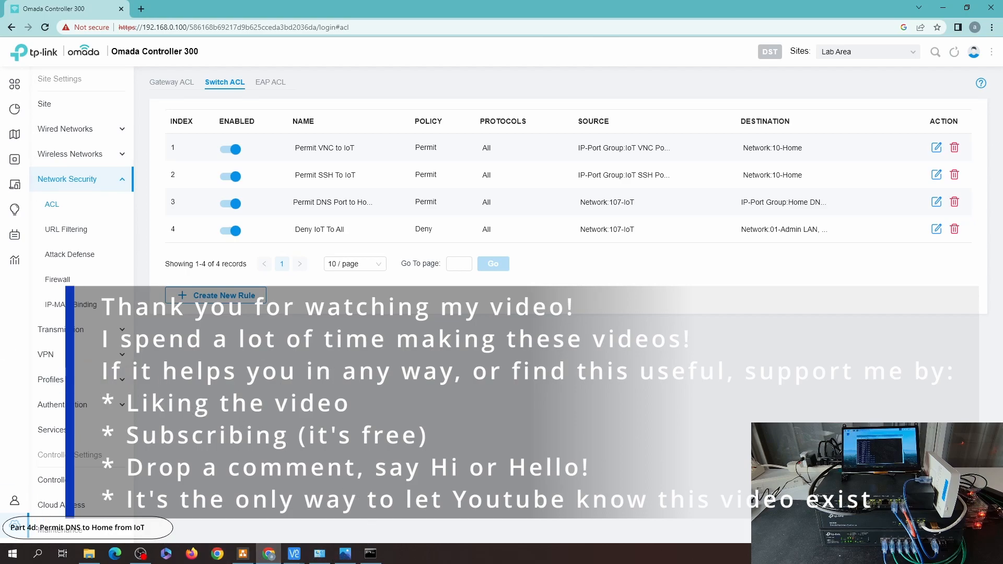
key("alt+Tab")
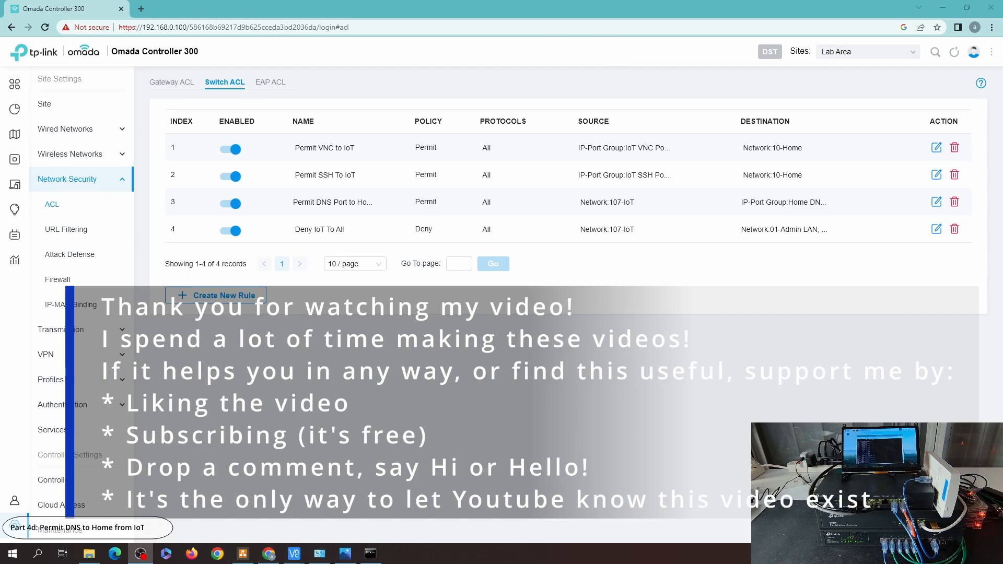